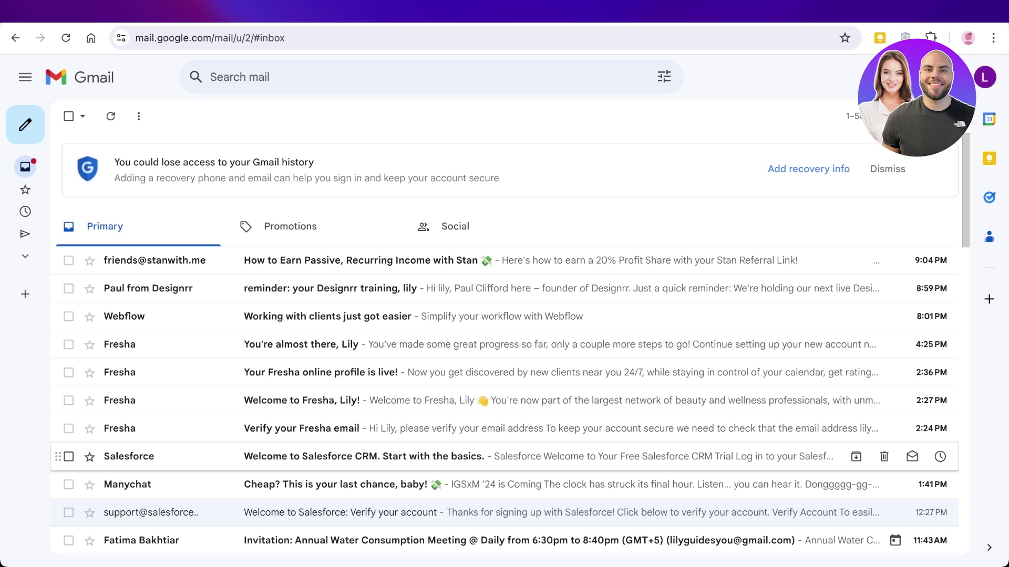
- Dismiss the 'You could lose access to your Gmail history' warning banner above the inbox
{"action": "left_click", "coordinate": [887, 169]}
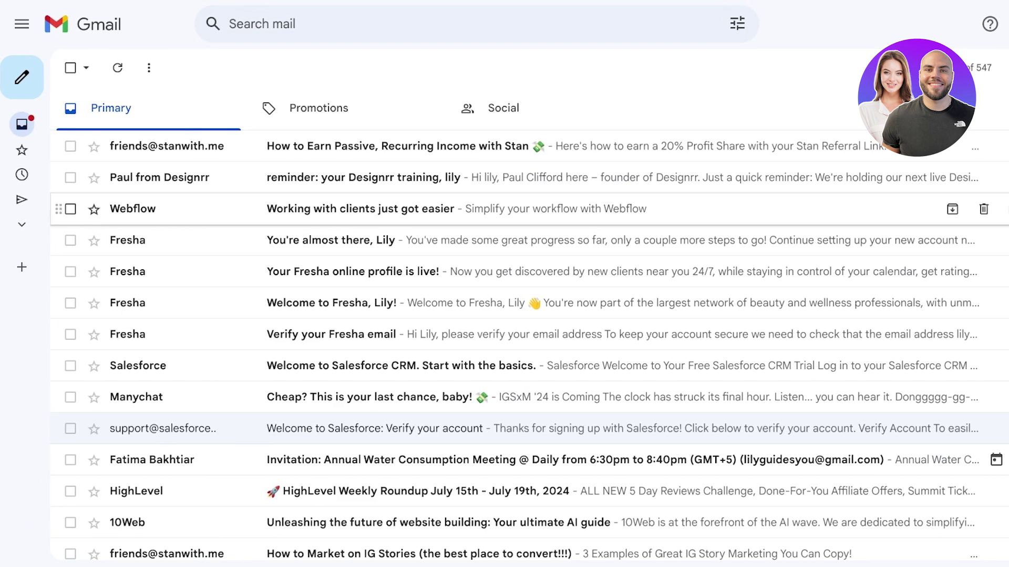
- Open a blank New Message window from Compose in the left navigation
{"action": "mouse_move", "coordinate": [22, 77]}
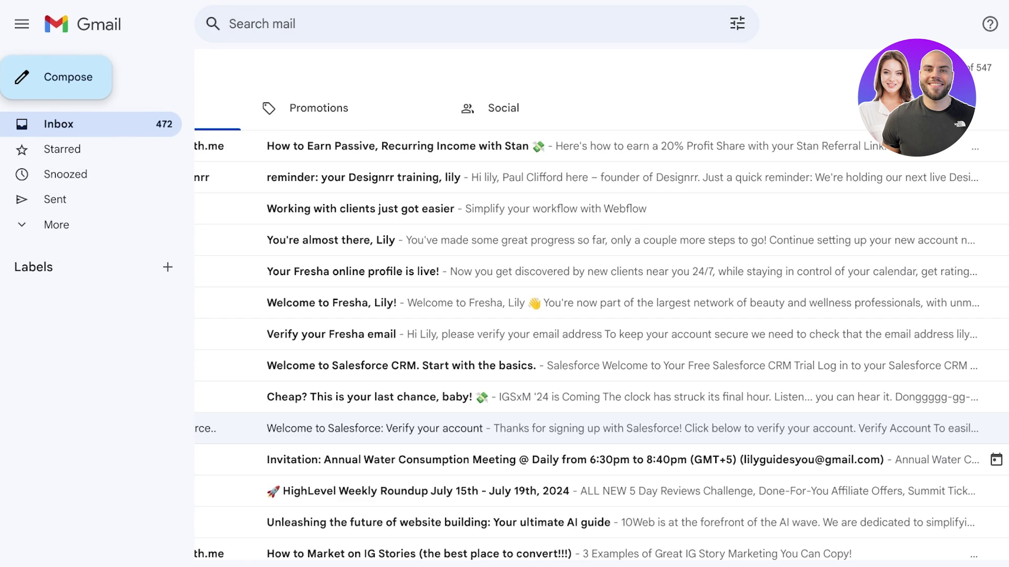
{"action": "left_click", "coordinate": [21, 77]}
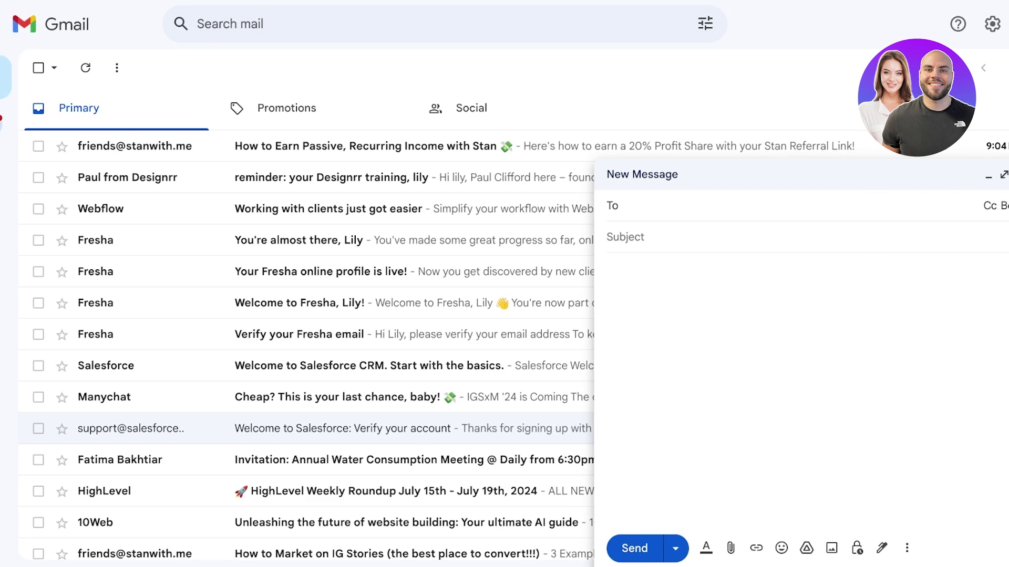
- Switch the new message to full screen and show empty Bcc and Cc lines
{"action": "left_click", "coordinate": [1003, 174]}
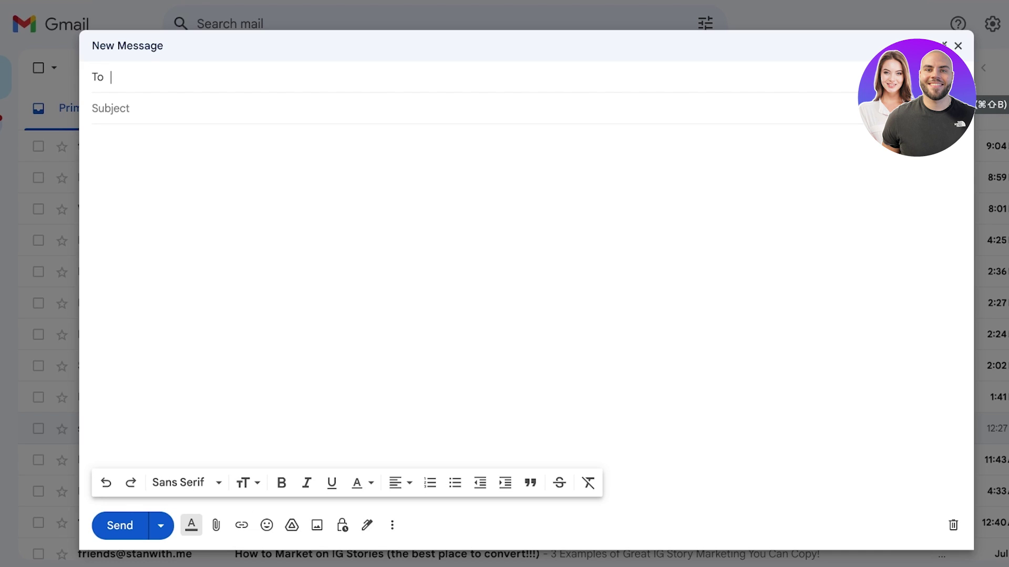
{"action": "left_click", "coordinate": [952, 76]}
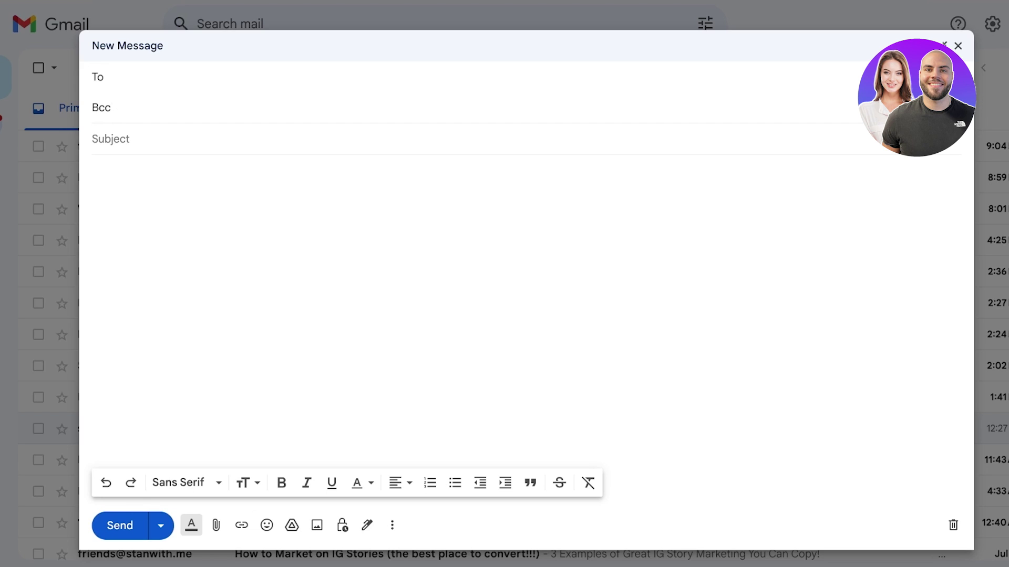
{"action": "key", "text": "super+shift+c"}
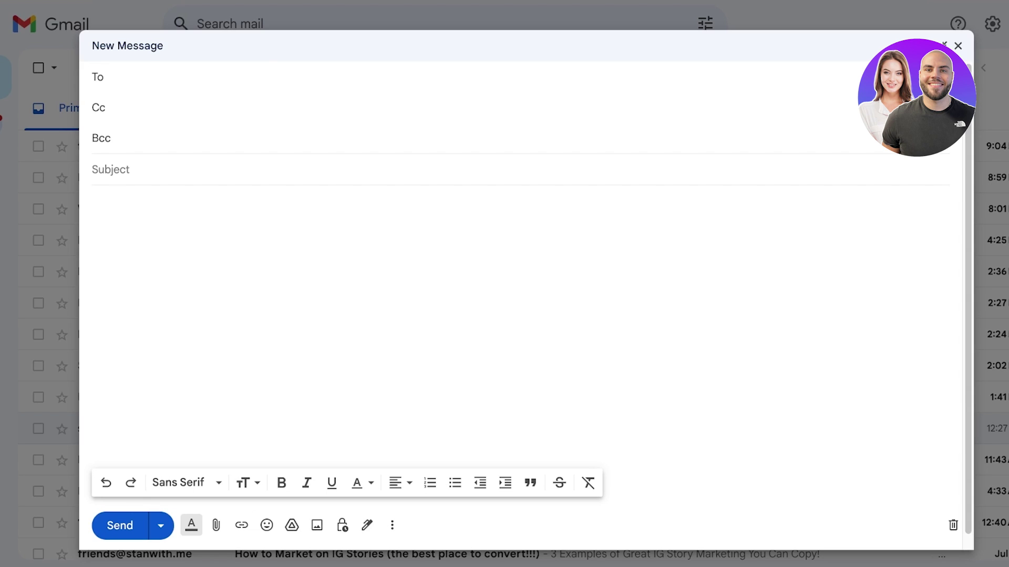
- Enter the recipient's e-mail address in To from the autocomplete suggestion, then go to Subject
{"action": "left_click", "coordinate": [102, 137]}
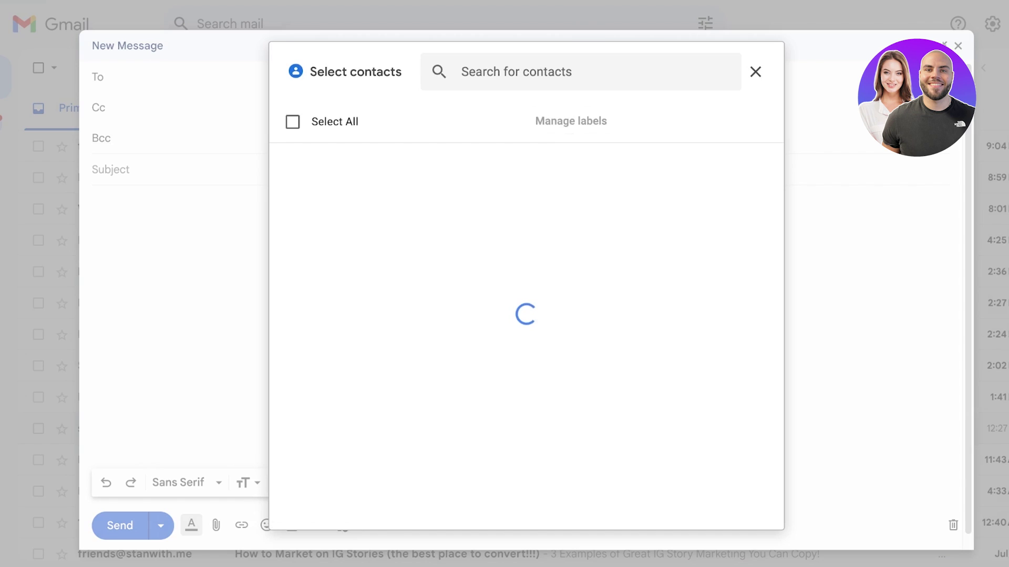
{"action": "left_click", "coordinate": [755, 71]}
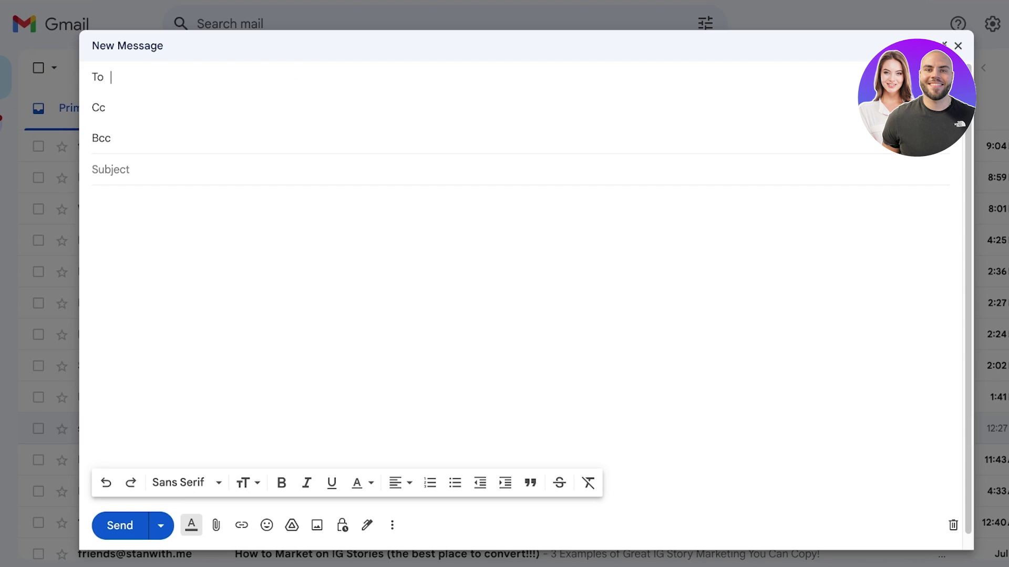
{"action": "type", "text": "d"}
{"action": "key", "text": "BackSpace"}
{"action": "type", "text": "wea"}
{"action": "key", "text": "Return"}
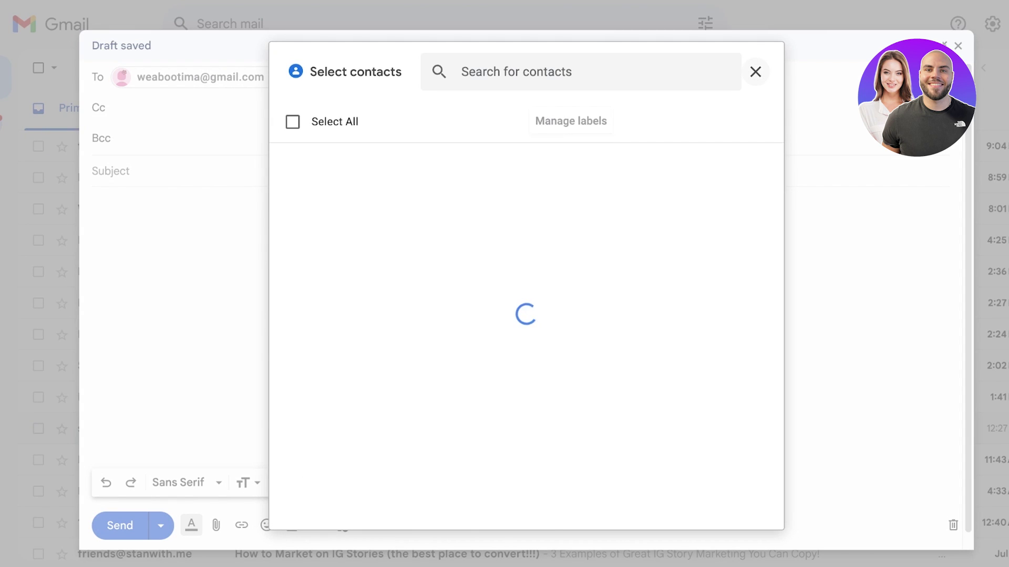
{"action": "key", "text": "Escape"}
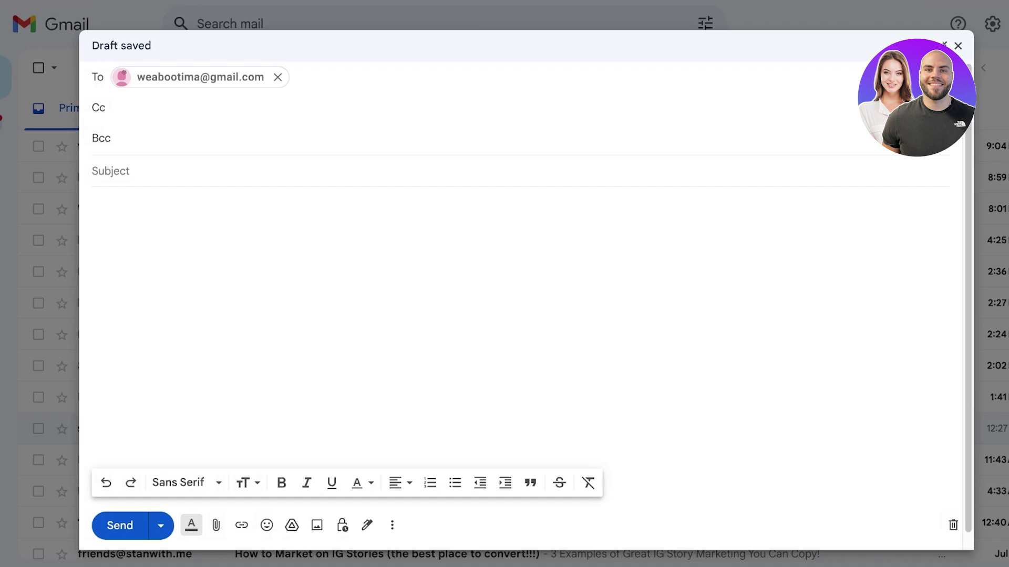
{"action": "key", "text": "Tab"}
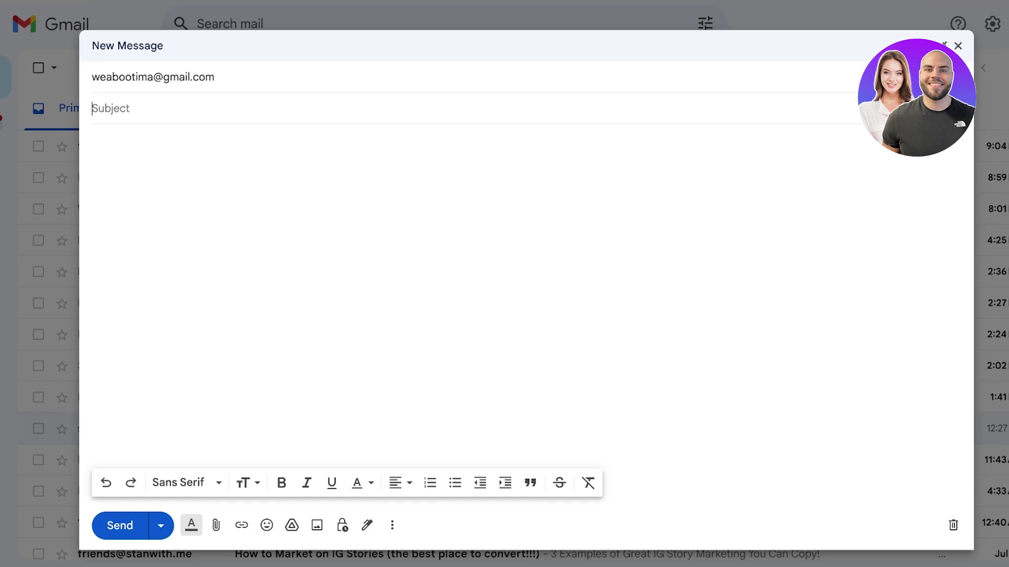
- Enter 'Ketchup Update' as the subject and move into the message body
{"action": "type", "text": "Ketchup Update"}
{"action": "key", "text": "Tab"}
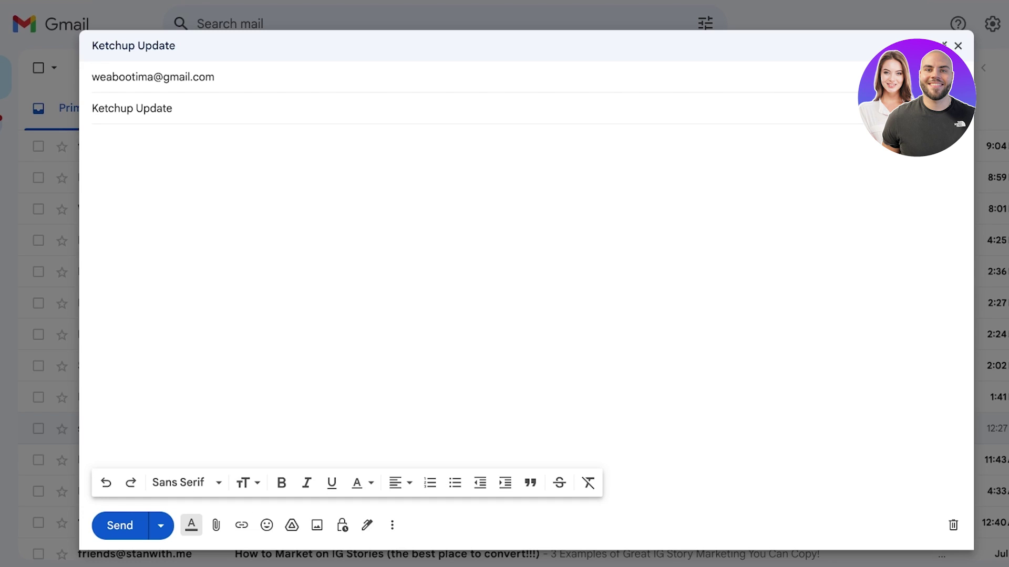
{"action": "type", "text": "G"}
{"action": "key", "text": "BackSpace"}
- Write 'Good Morning! I hope this email finds you well.' using the Smart Compose suggestion
{"action": "type", "text": "Good Mor"}
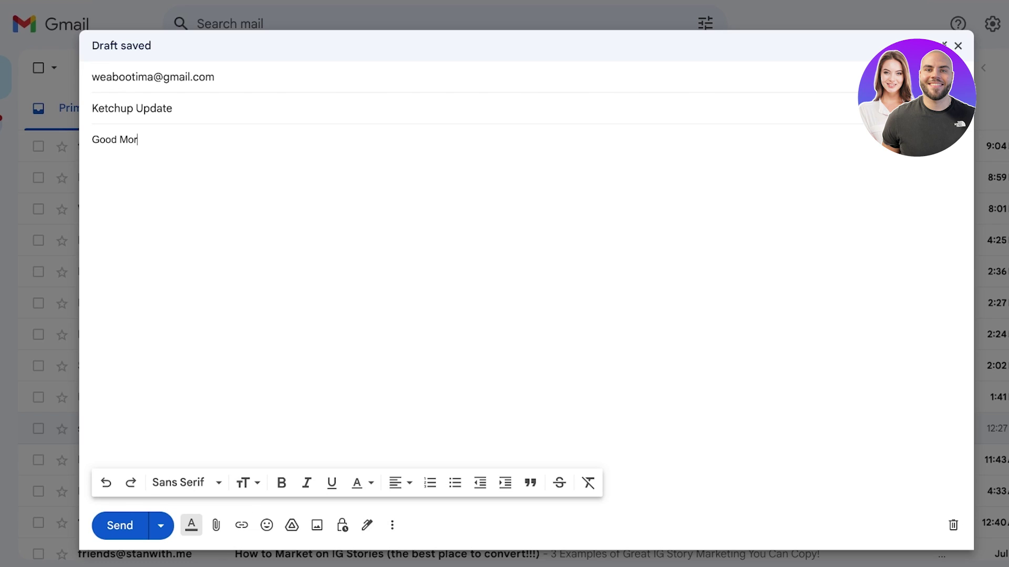
{"action": "type", "text": "ning! I hope thi"}
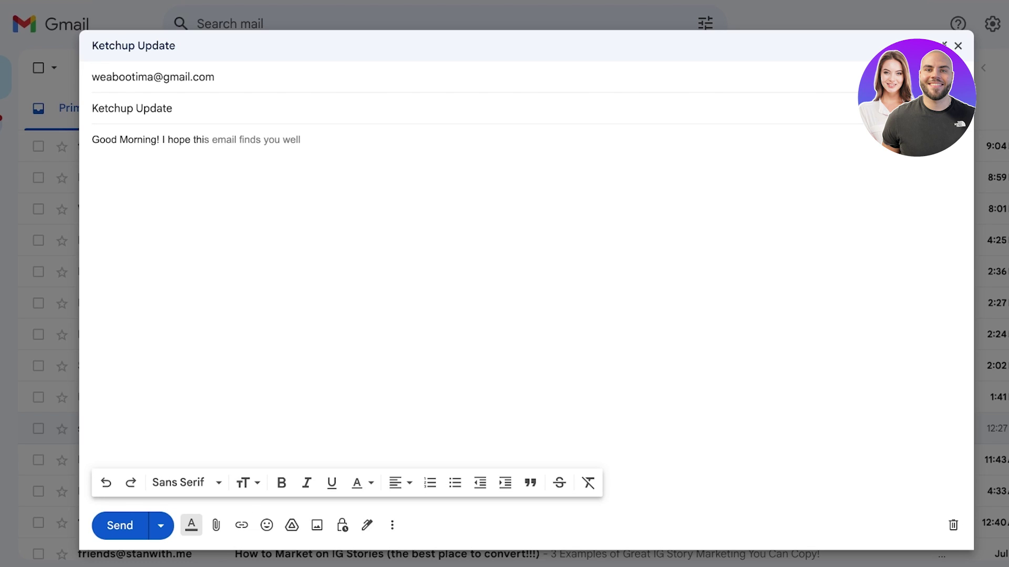
{"action": "type", "text": "s"}
{"action": "key", "text": "Tab"}
{"action": "type", "text": "."}
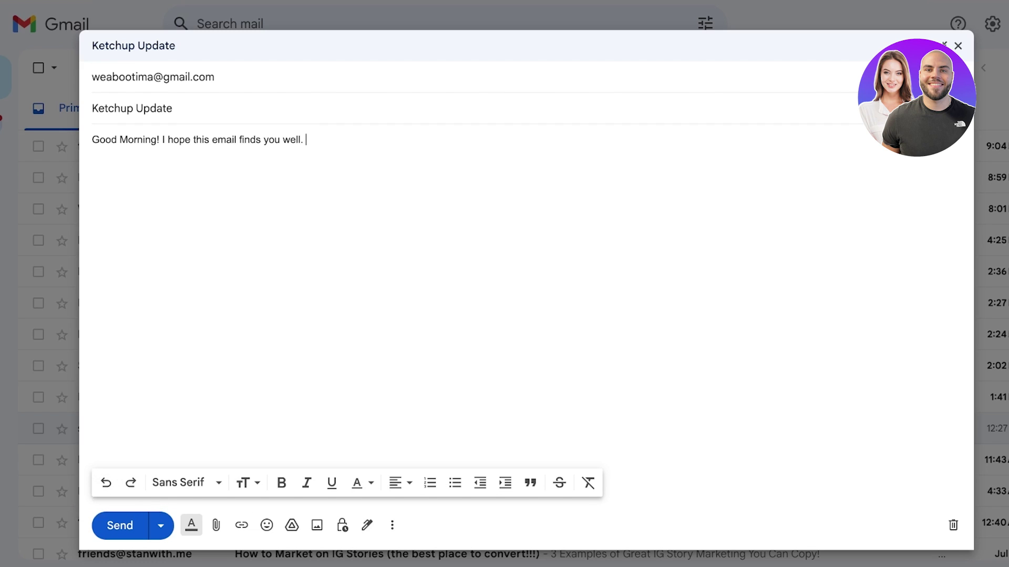
- Try the Narrow font on the draft and delete a stray typed letter
{"action": "left_click", "coordinate": [184, 482]}
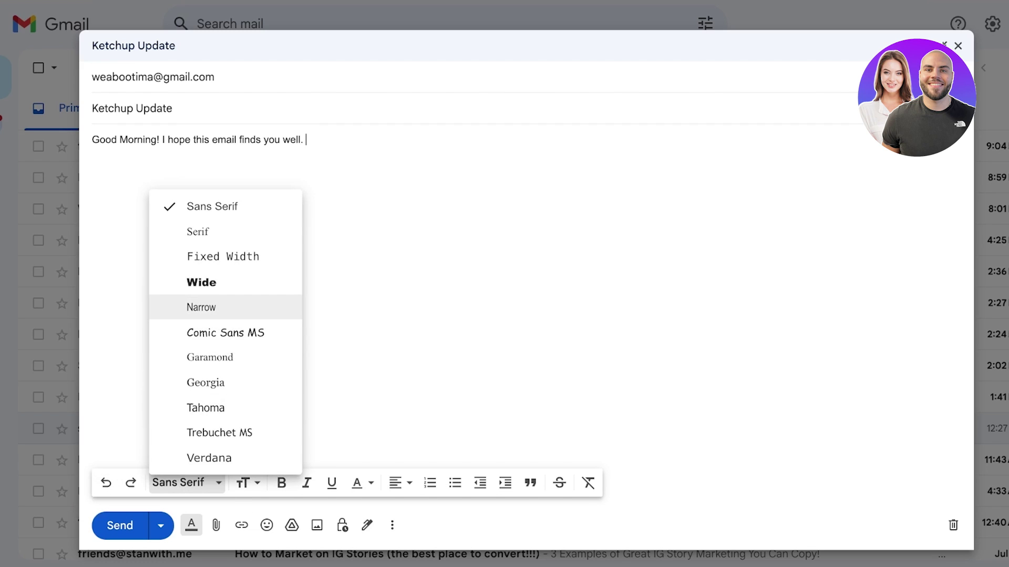
{"action": "left_click", "coordinate": [201, 307]}
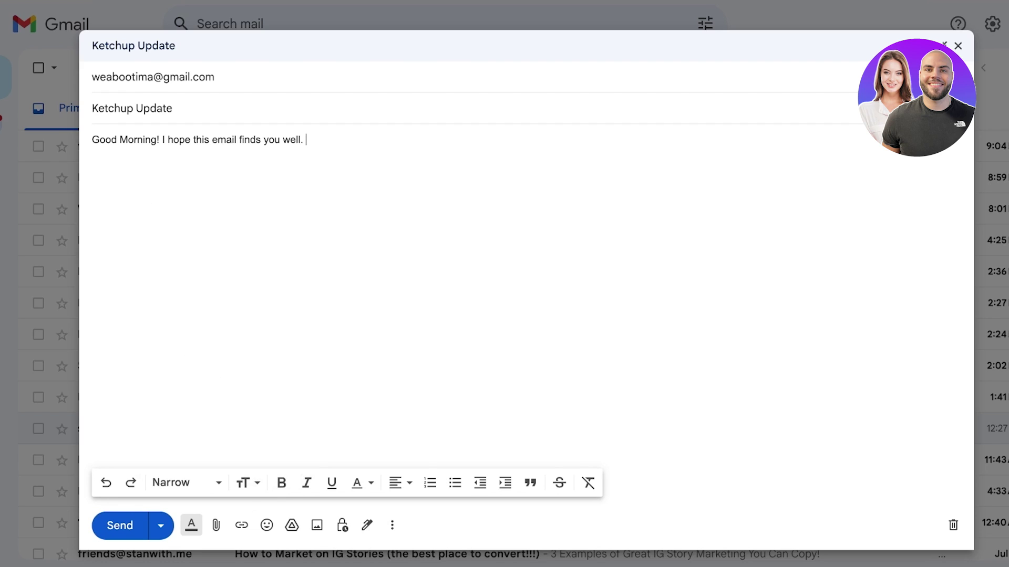
{"action": "type", "text": "S"}
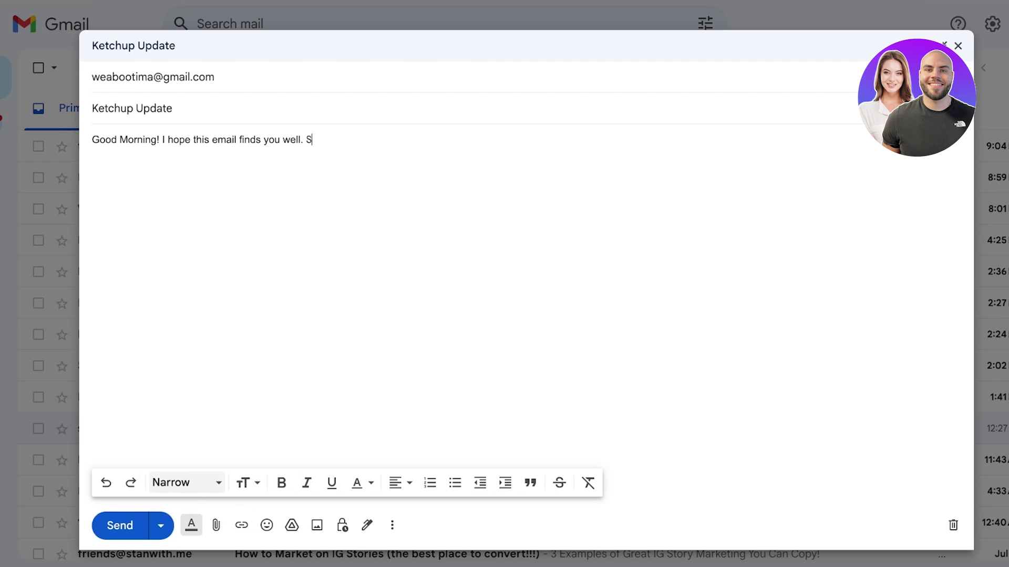
{"action": "key", "text": "BackSpace"}
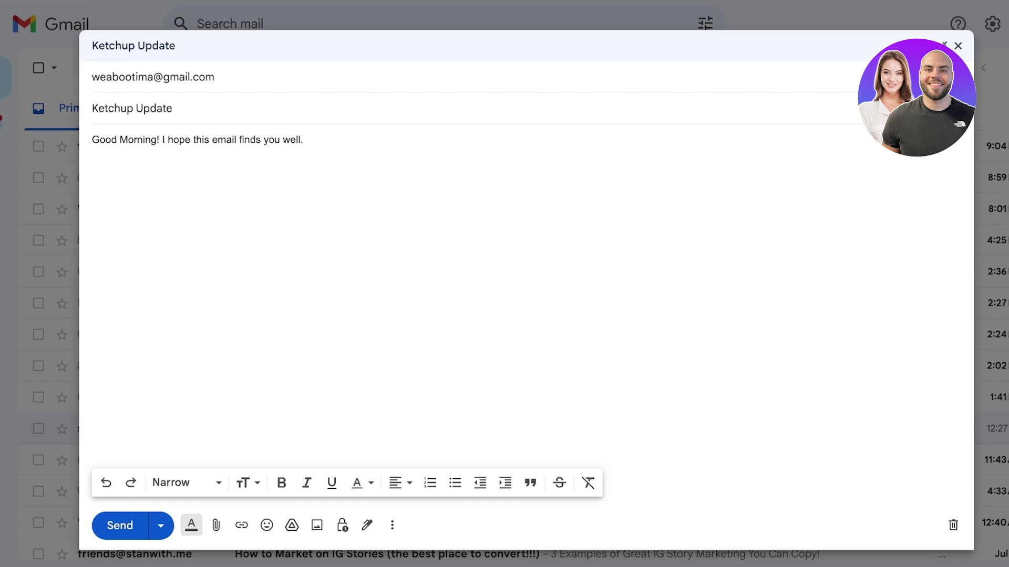
- Set the whole greeting line in Trebuchet MS after trying Georgia and Wide
{"action": "key", "text": "ctrl+a"}
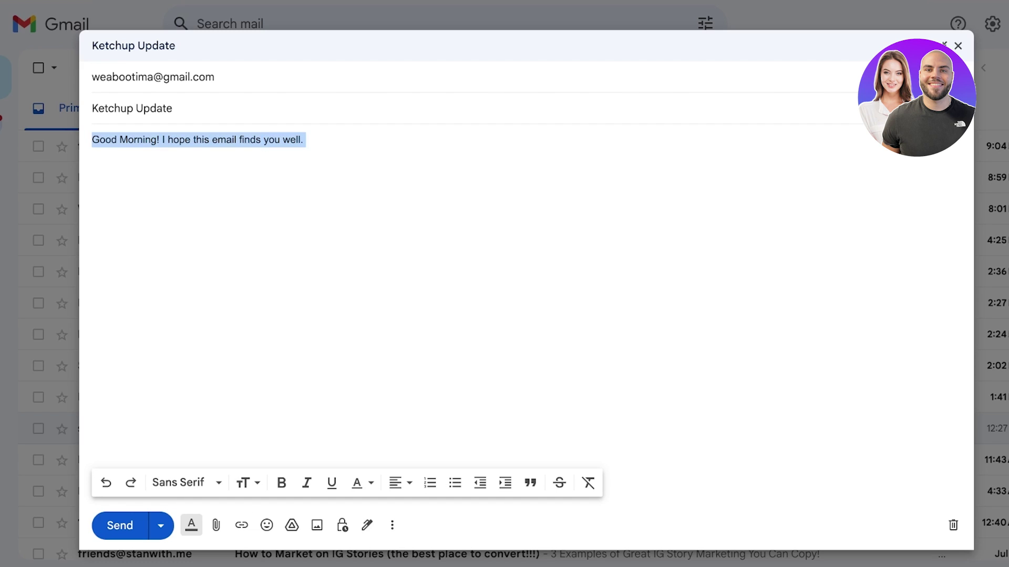
{"action": "left_click", "coordinate": [187, 483]}
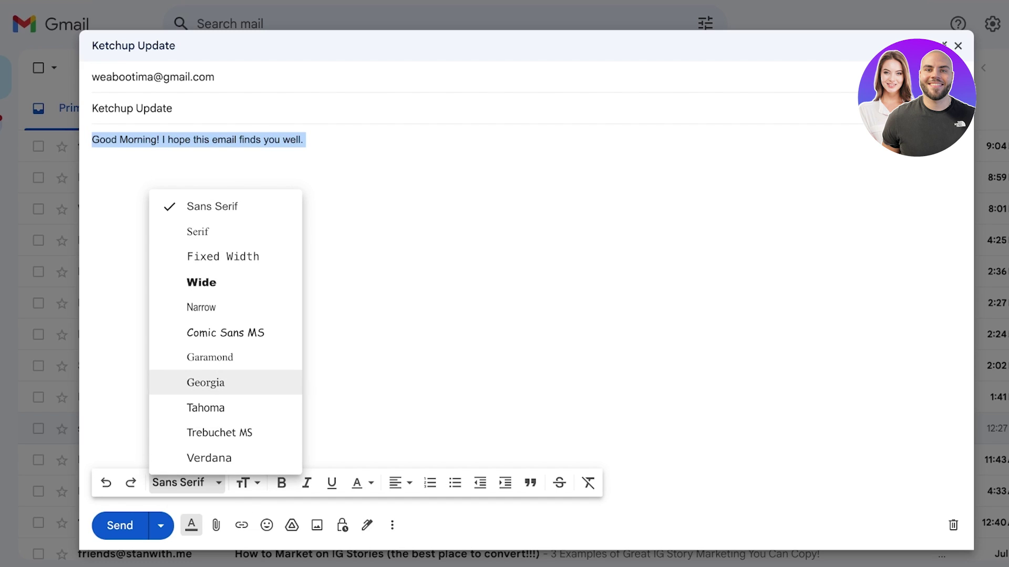
{"action": "left_click", "coordinate": [205, 382]}
{"action": "left_click", "coordinate": [186, 482]}
{"action": "left_click", "coordinate": [201, 283]}
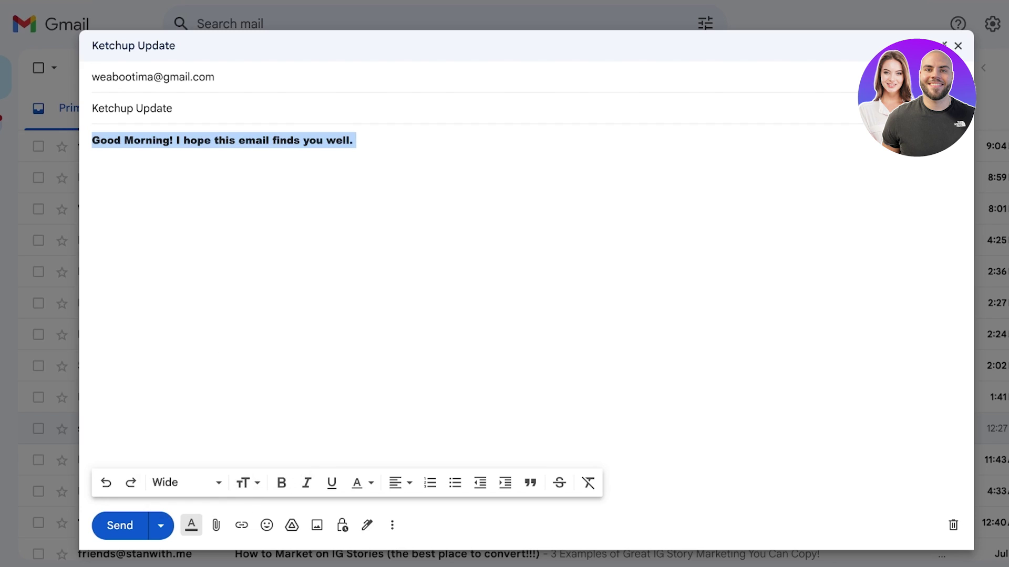
{"action": "left_click", "coordinate": [187, 483]}
{"action": "left_click", "coordinate": [219, 432]}
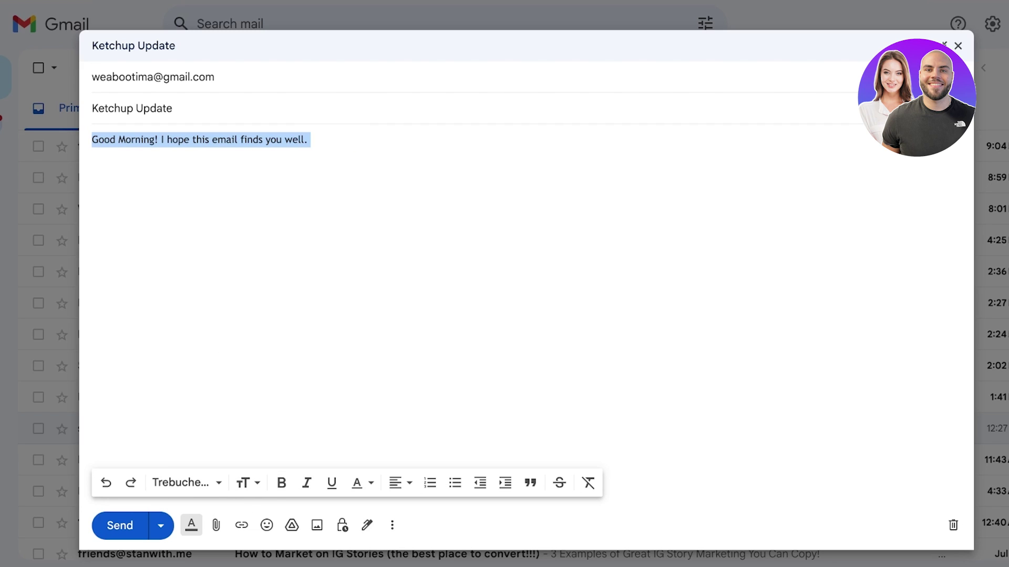
{"action": "left_click", "coordinate": [311, 139]}
- Make the greeting line Huge, then toggle the formatting options off and on
{"action": "left_click", "coordinate": [247, 483]}
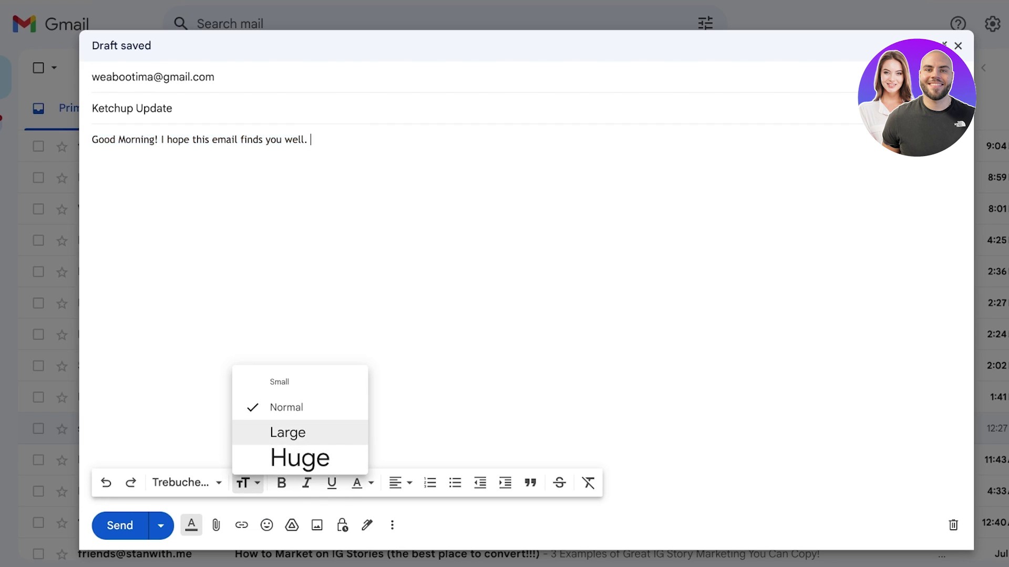
{"action": "key", "text": "Escape"}
{"action": "key", "text": "ctrl+a"}
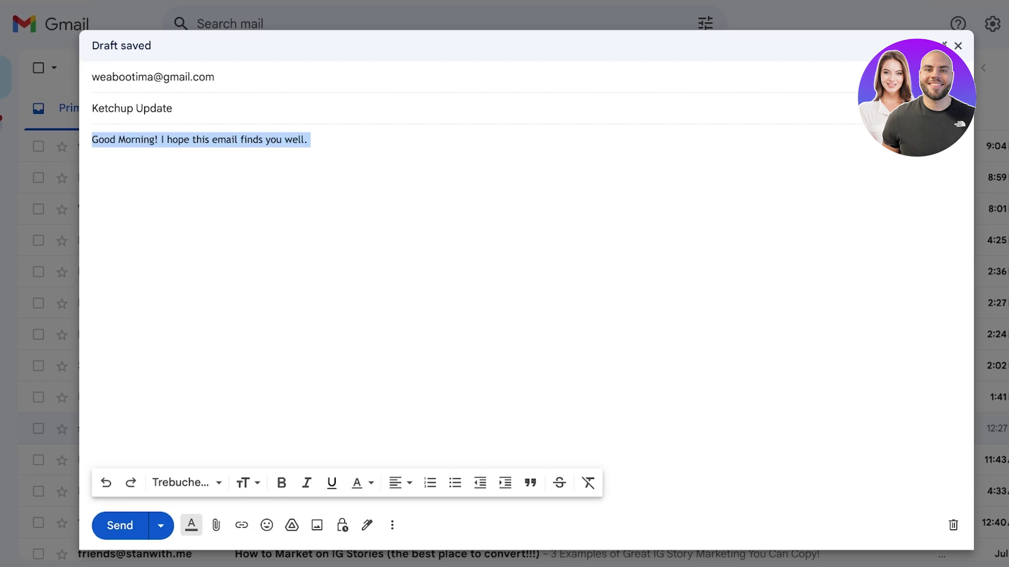
{"action": "left_click", "coordinate": [247, 482]}
{"action": "left_click", "coordinate": [300, 457]}
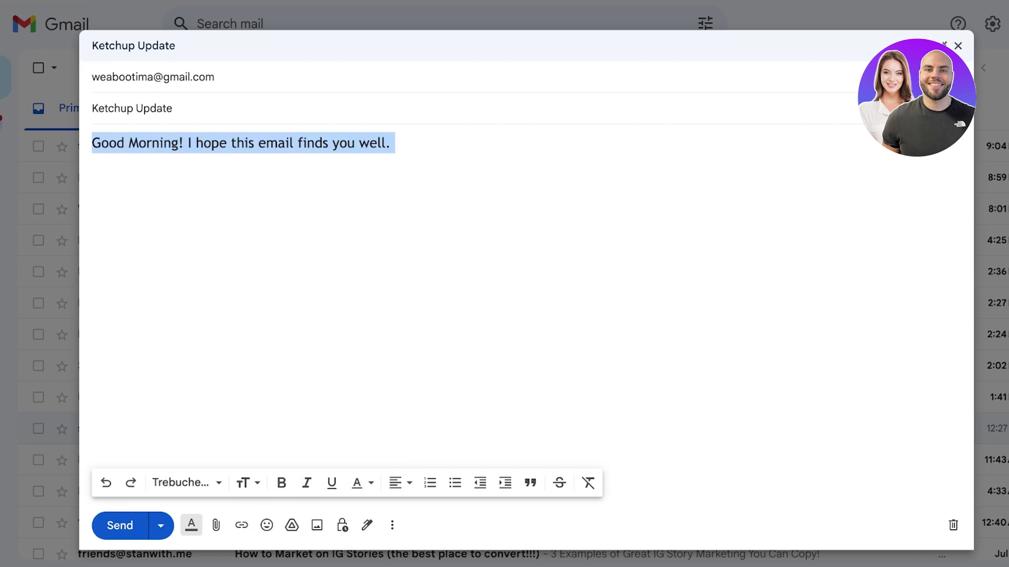
{"action": "left_click", "coordinate": [392, 143]}
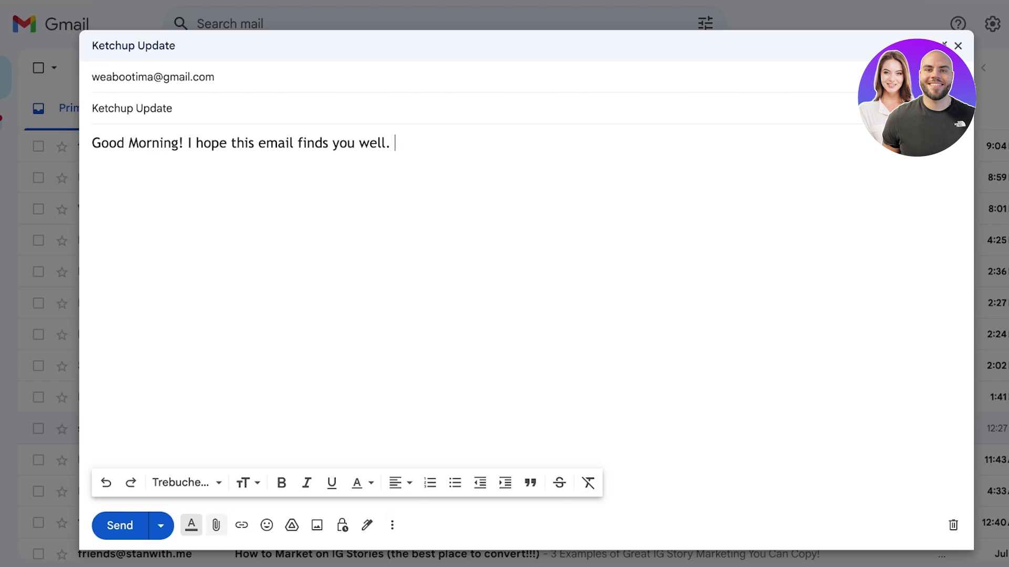
{"action": "left_click", "coordinate": [191, 525]}
{"action": "left_click", "coordinate": [191, 525]}
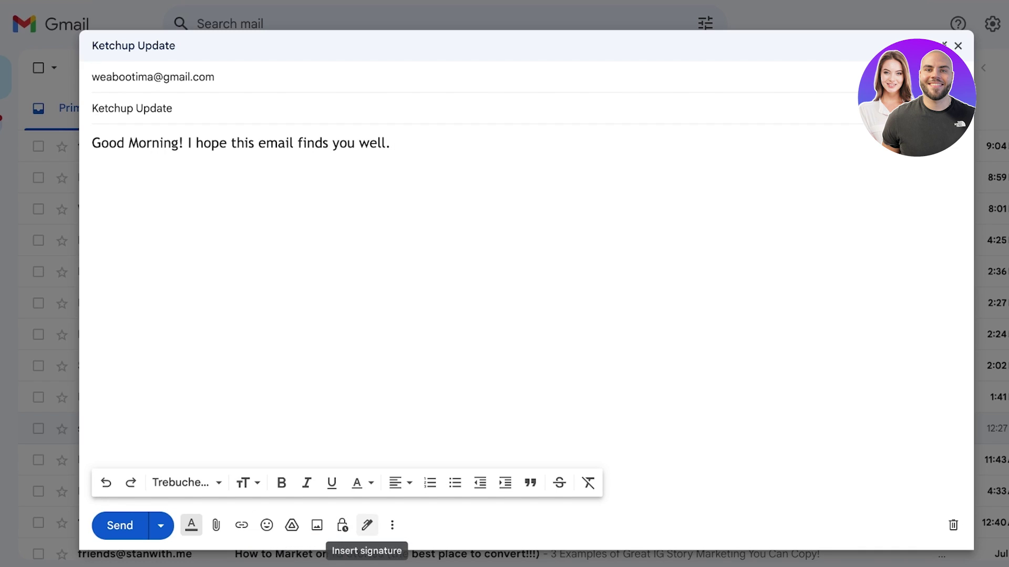
{"action": "left_click", "coordinate": [392, 525]}
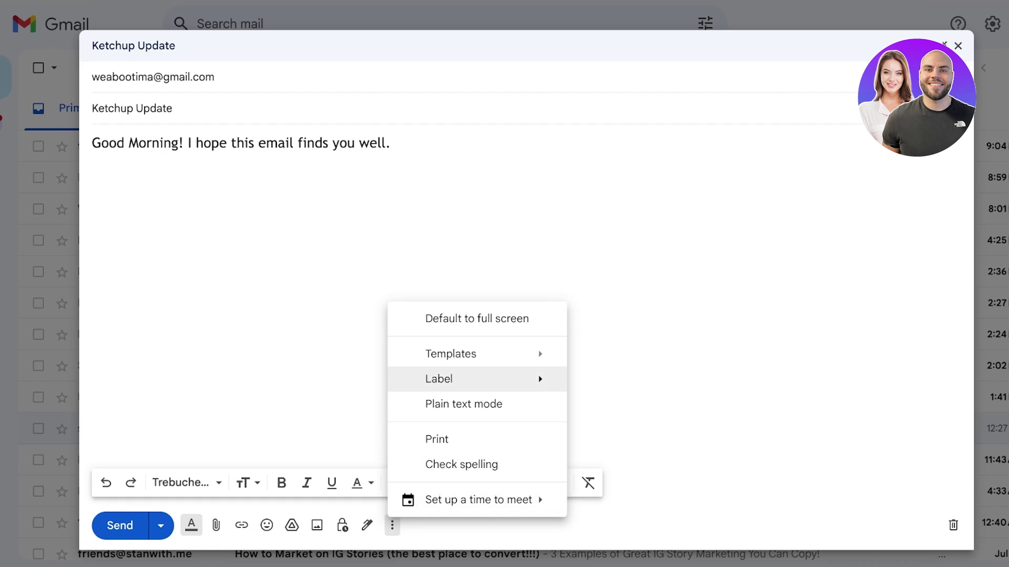
{"action": "mouse_move", "coordinate": [462, 354]}
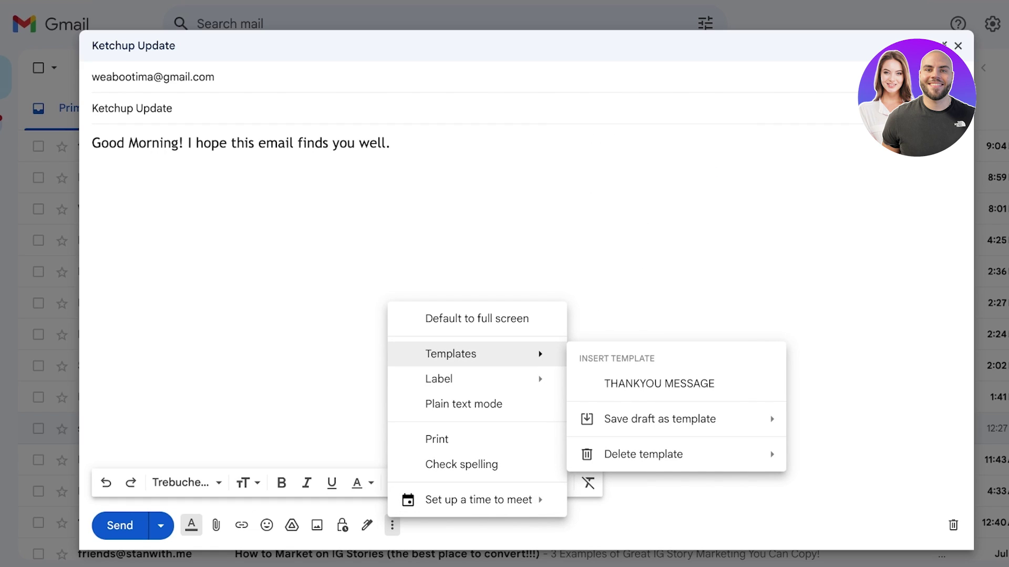
{"action": "left_click", "coordinate": [395, 143]}
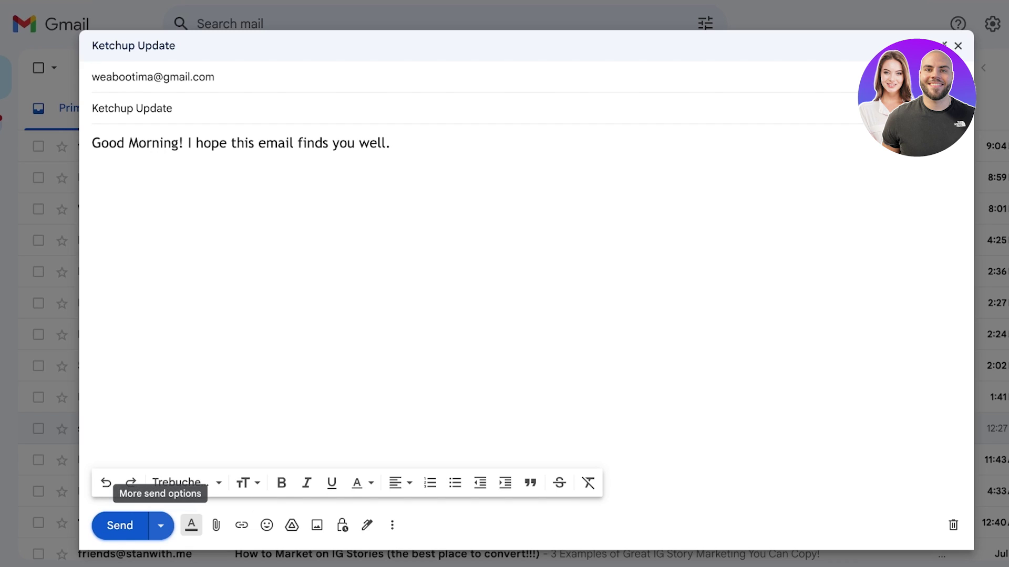
- Schedule the Ketchup Update email for a custom time: Jul 22, 2024, 11:09 PM
{"action": "left_click", "coordinate": [161, 526]}
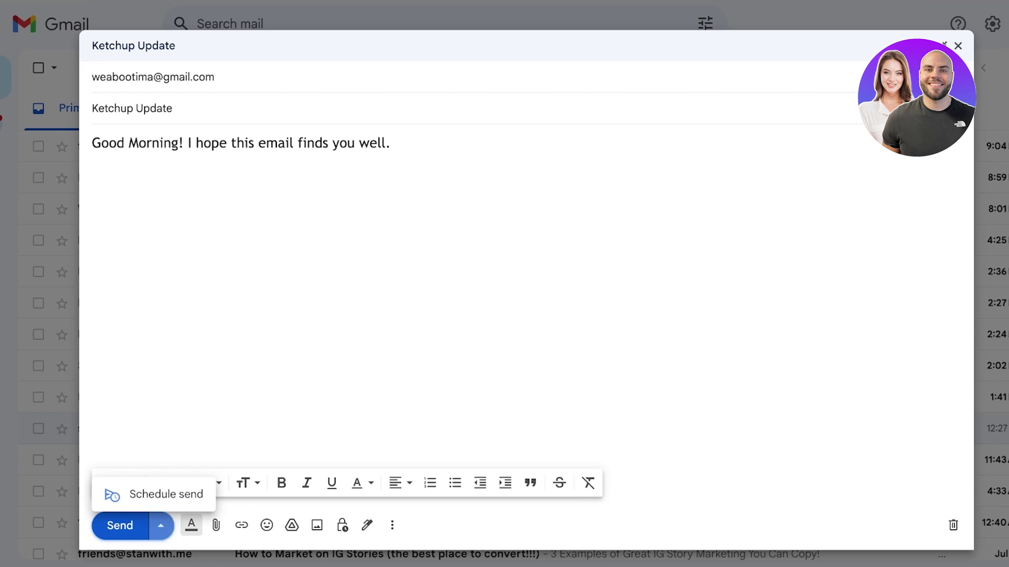
{"action": "left_click", "coordinate": [157, 494]}
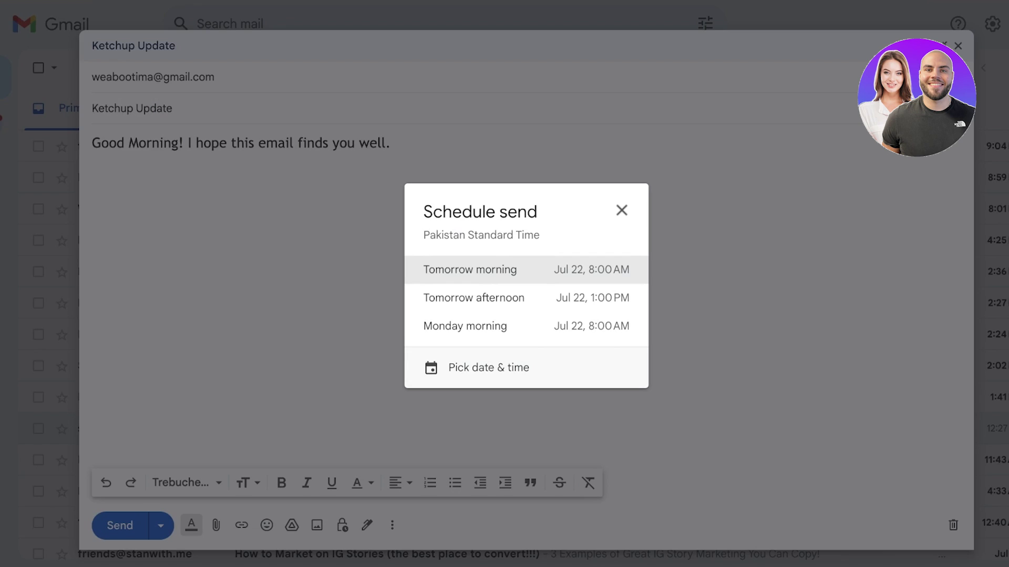
{"action": "left_click", "coordinate": [488, 368]}
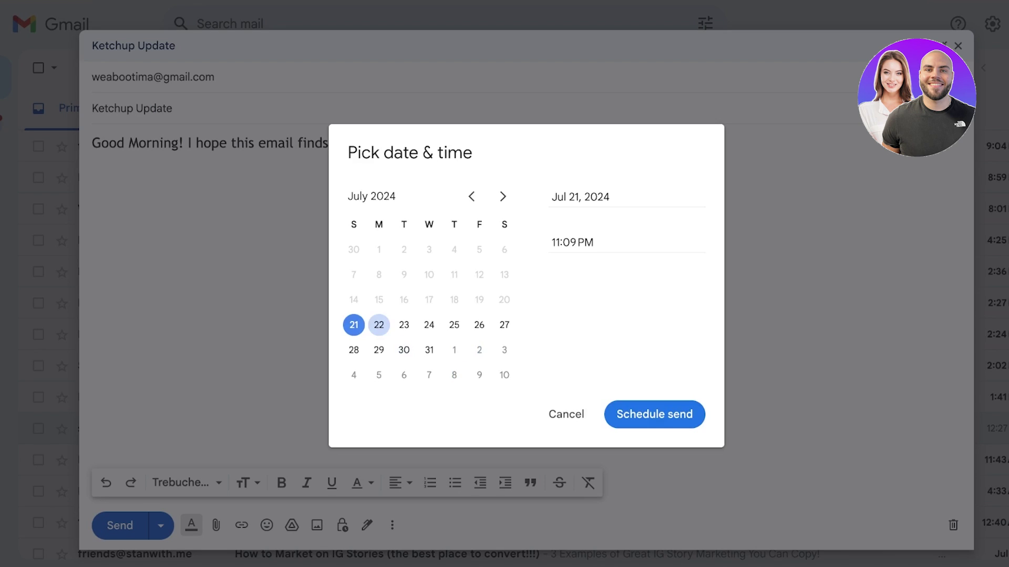
{"action": "left_click", "coordinate": [379, 324]}
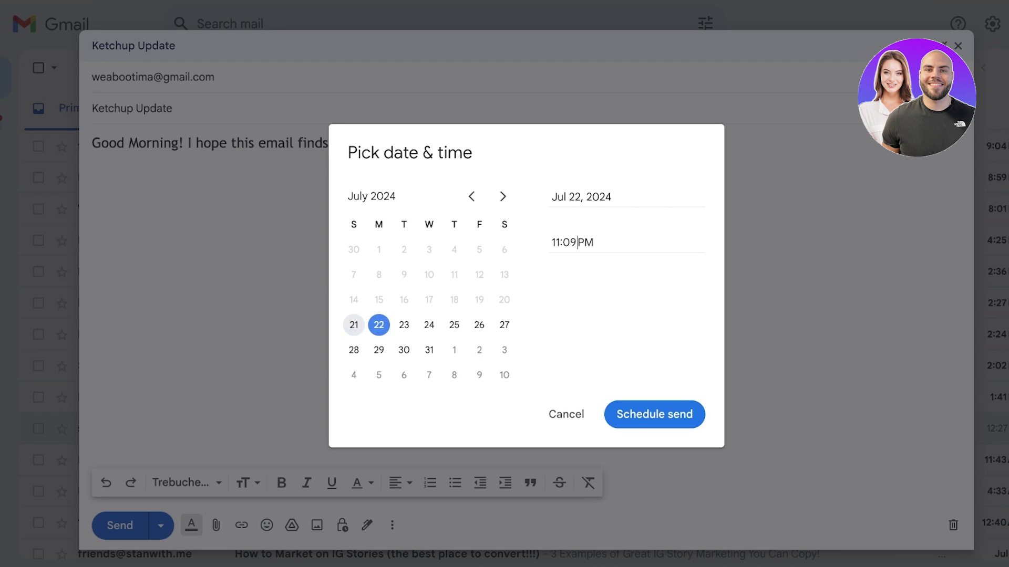
{"action": "left_click", "coordinate": [654, 410]}
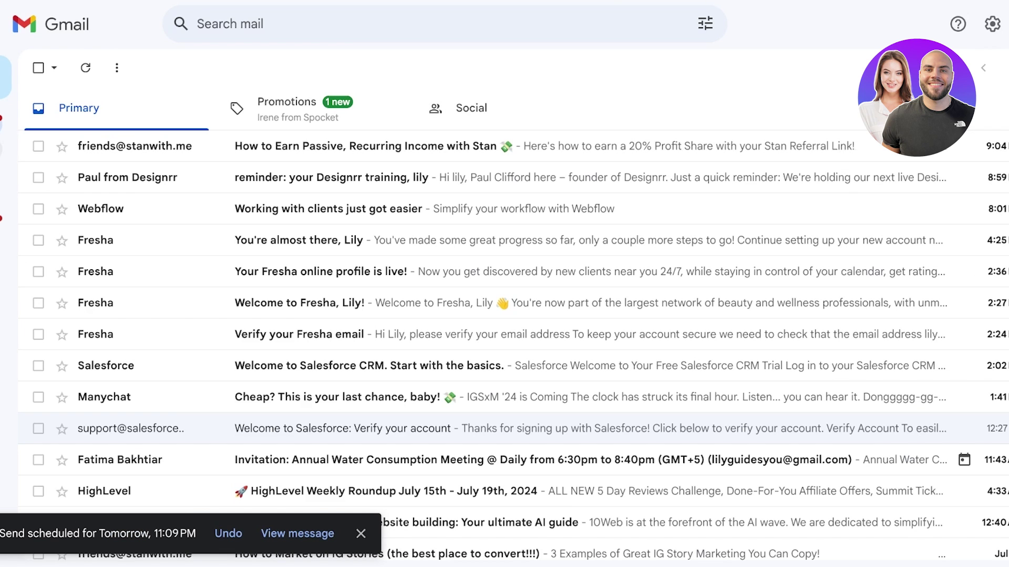
- Check the Scheduled folder for the Ketchup Update email, pin the sidebar, and go back to Inbox
{"action": "mouse_move", "coordinate": [21, 149]}
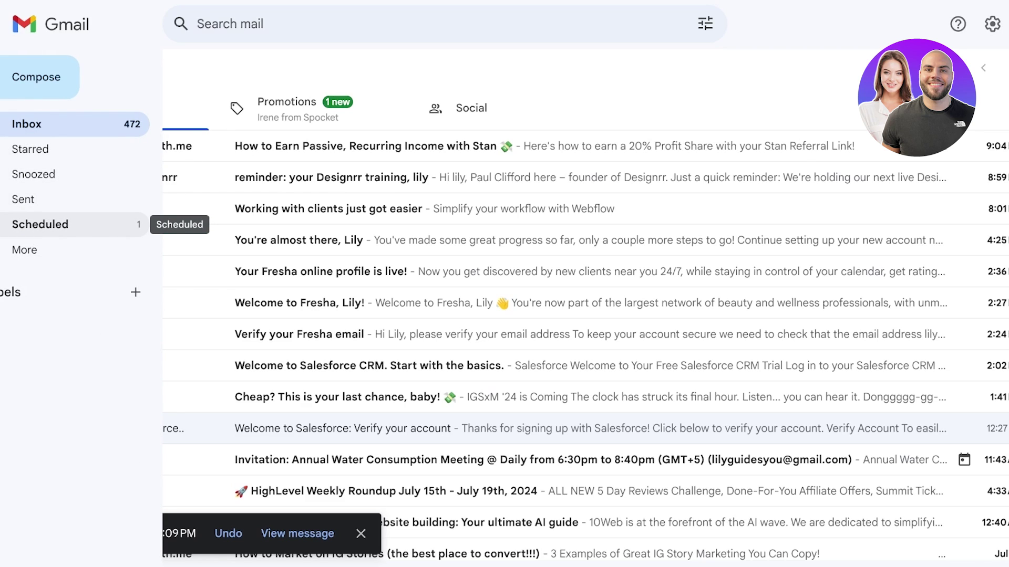
{"action": "left_click", "coordinate": [40, 224]}
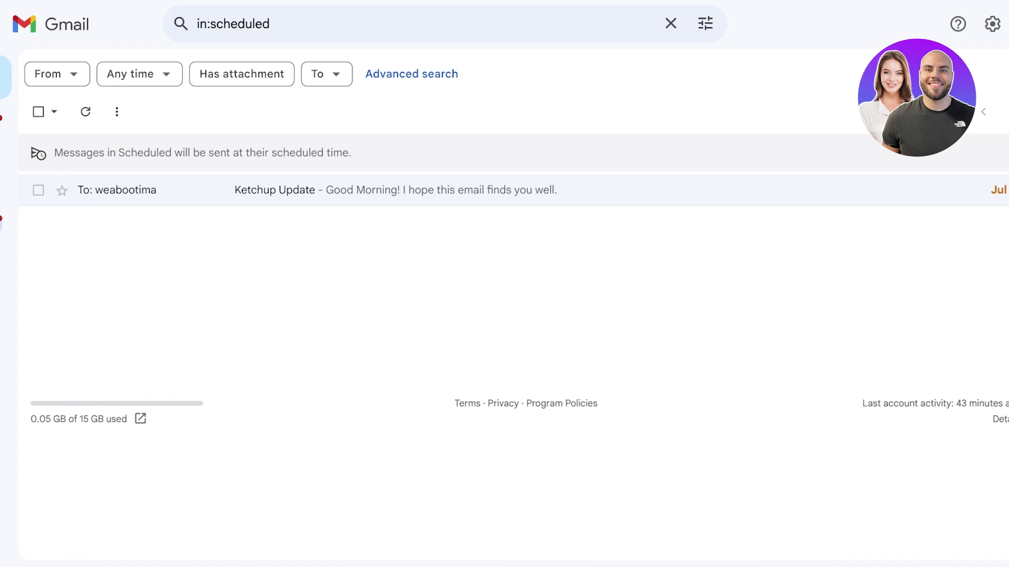
{"action": "left_click", "coordinate": [4, 23]}
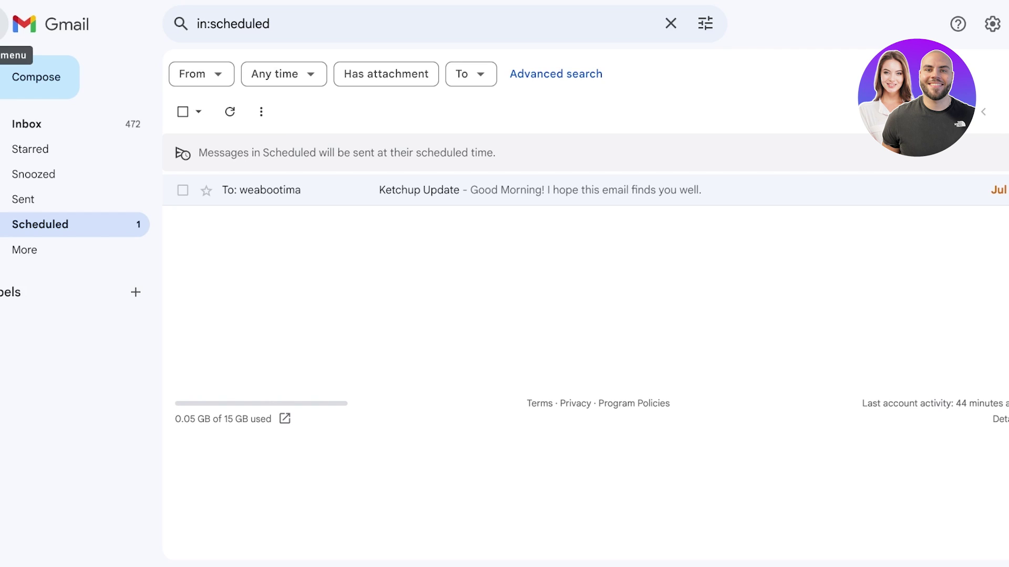
{"action": "left_click", "coordinate": [32, 124]}
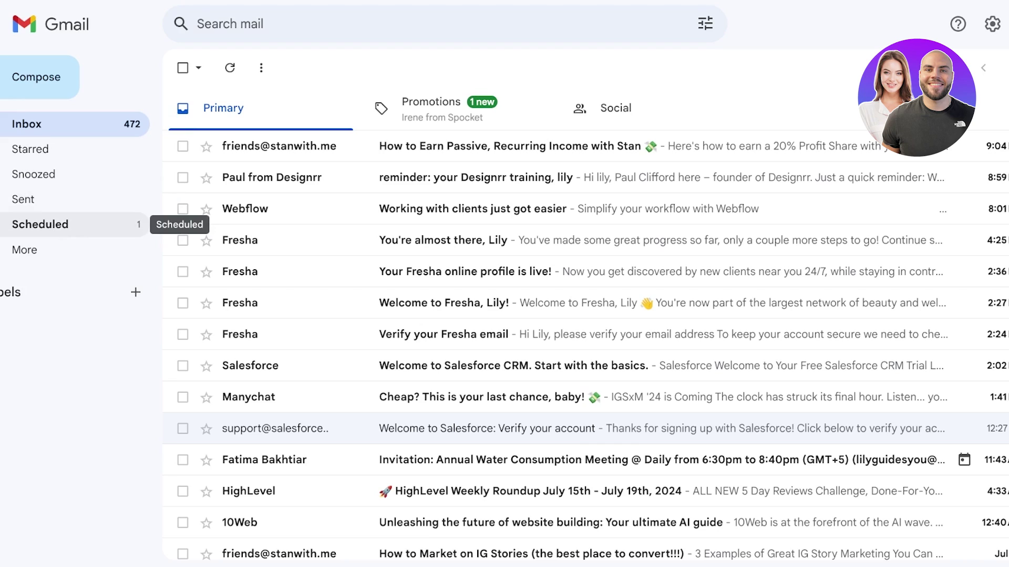
- Compose an email to the suggested recipient with subject 'mail', send it, then undo
{"action": "left_click", "coordinate": [36, 76]}
{"action": "type", "text": "wea"}
{"action": "key", "text": "Return"}
{"action": "key", "text": "Tab"}
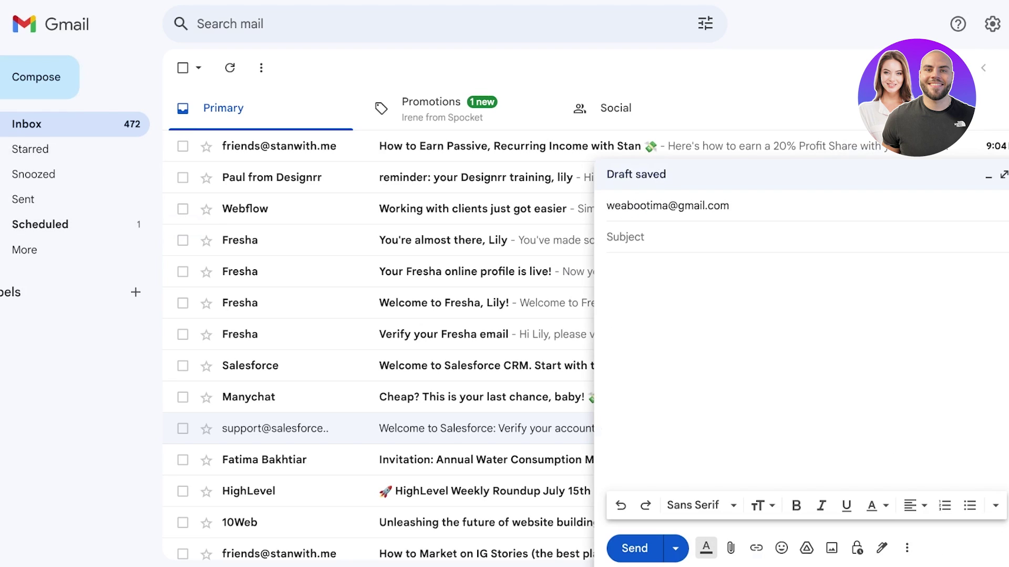
{"action": "type", "text": "mail"}
{"action": "key", "text": "Tab"}
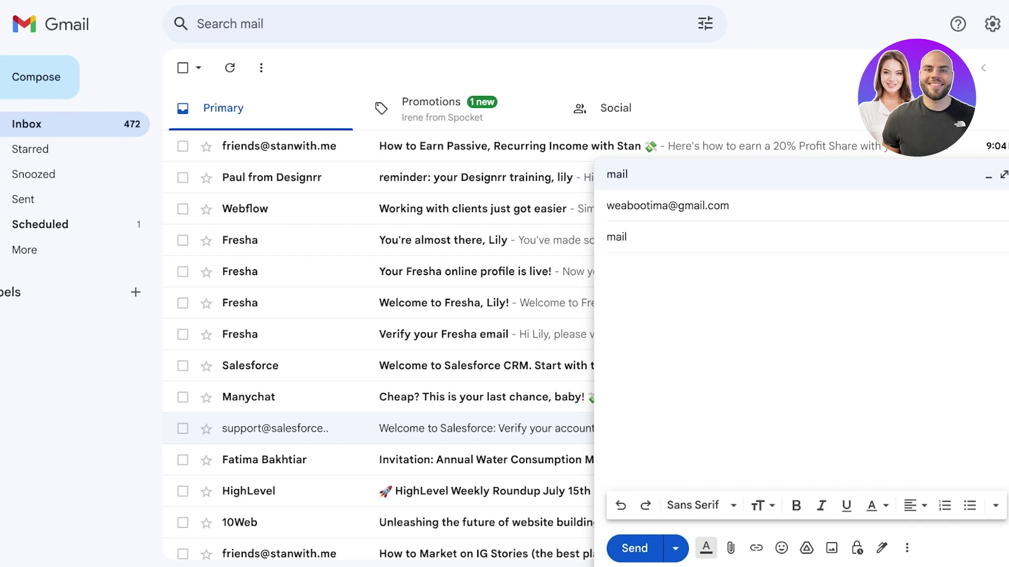
{"action": "left_click", "coordinate": [634, 548]}
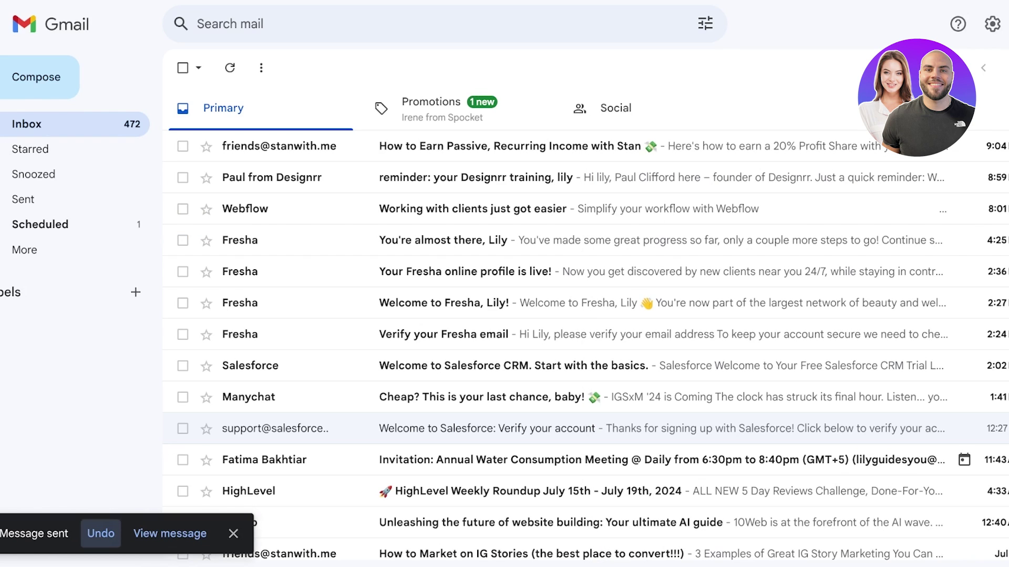
{"action": "left_click", "coordinate": [100, 534]}
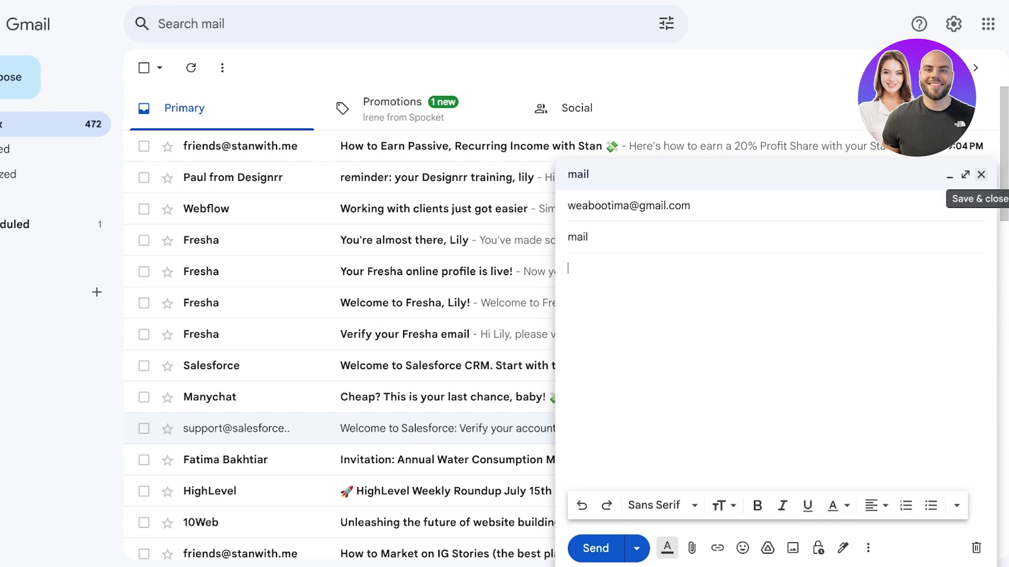
- Save and close the 'mail' draft, then show the Quick settings panel
{"action": "left_click", "coordinate": [980, 175]}
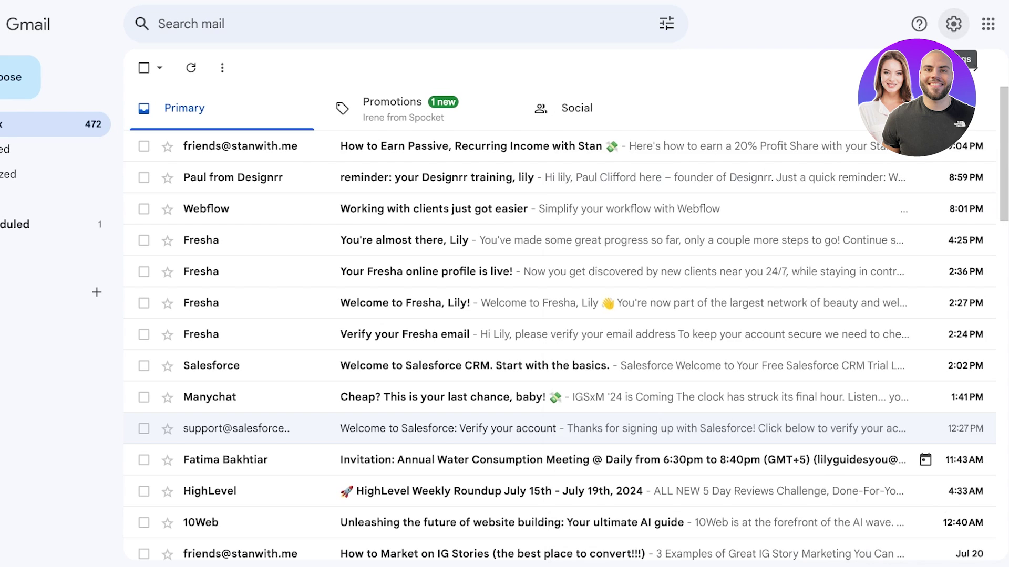
{"action": "left_click", "coordinate": [953, 23]}
{"action": "scroll", "coordinate": [883, 342], "scroll_direction": "down", "scroll_amount": 9}
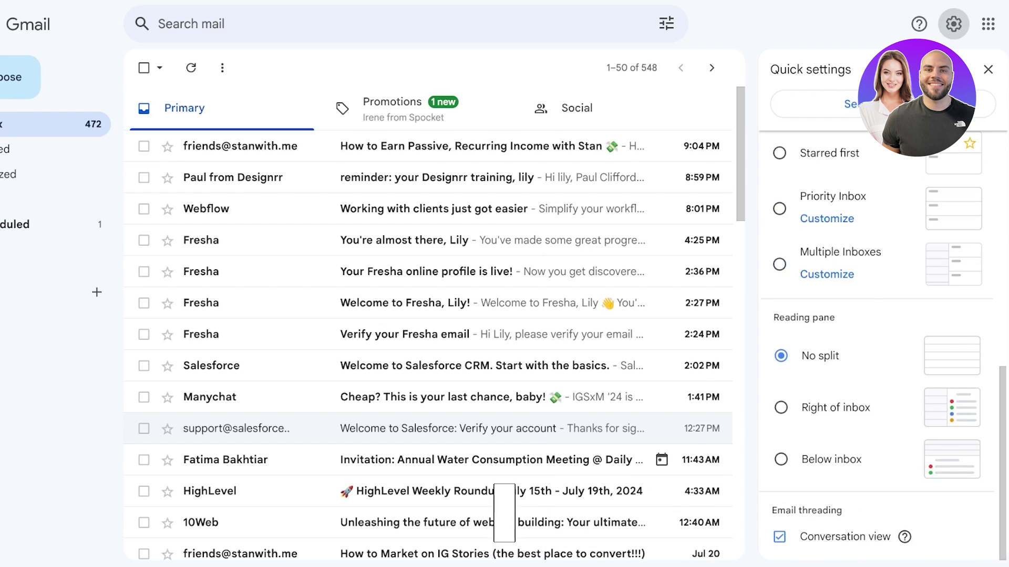
{"action": "scroll", "coordinate": [882, 342], "scroll_direction": "up", "scroll_amount": 9}
- Open all settings, browse the General tab, and keep the send cancellation period at 5 seconds
{"action": "left_click", "coordinate": [882, 103]}
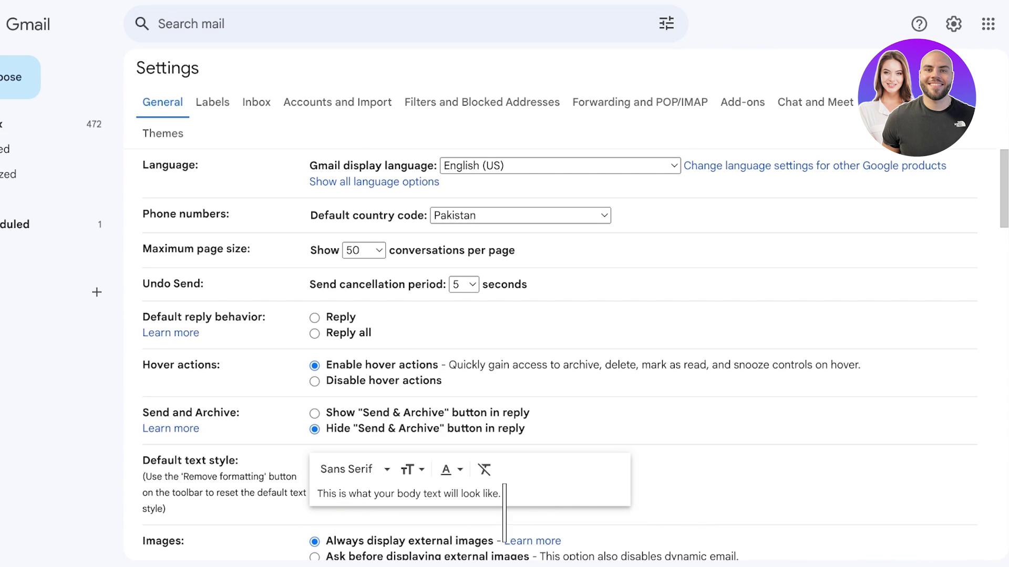
{"action": "scroll", "coordinate": [575, 354], "scroll_direction": "down", "scroll_amount": 2}
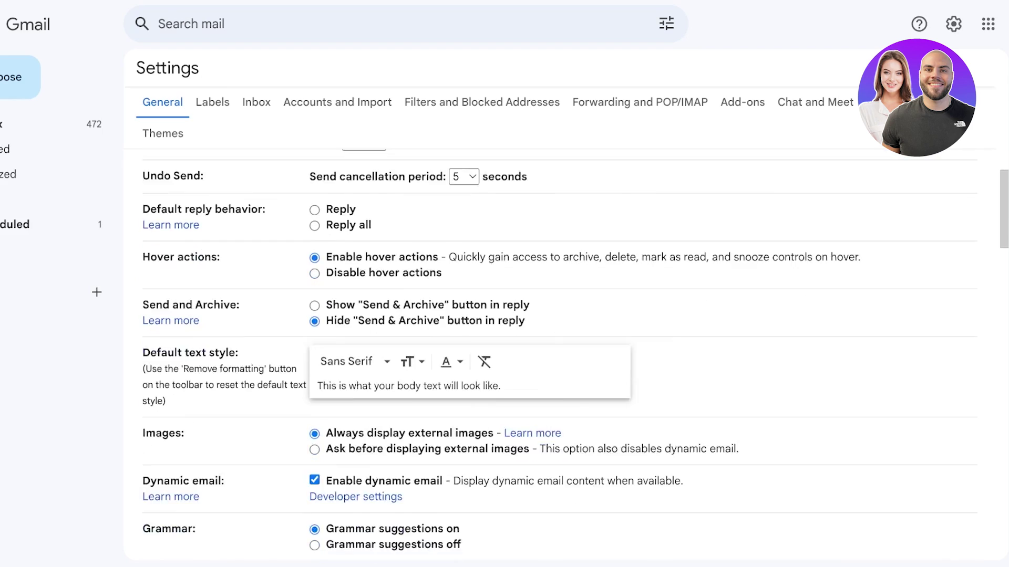
{"action": "scroll", "coordinate": [576, 357], "scroll_direction": "down", "scroll_amount": 10}
{"action": "scroll", "coordinate": [575, 358], "scroll_direction": "down", "scroll_amount": 12}
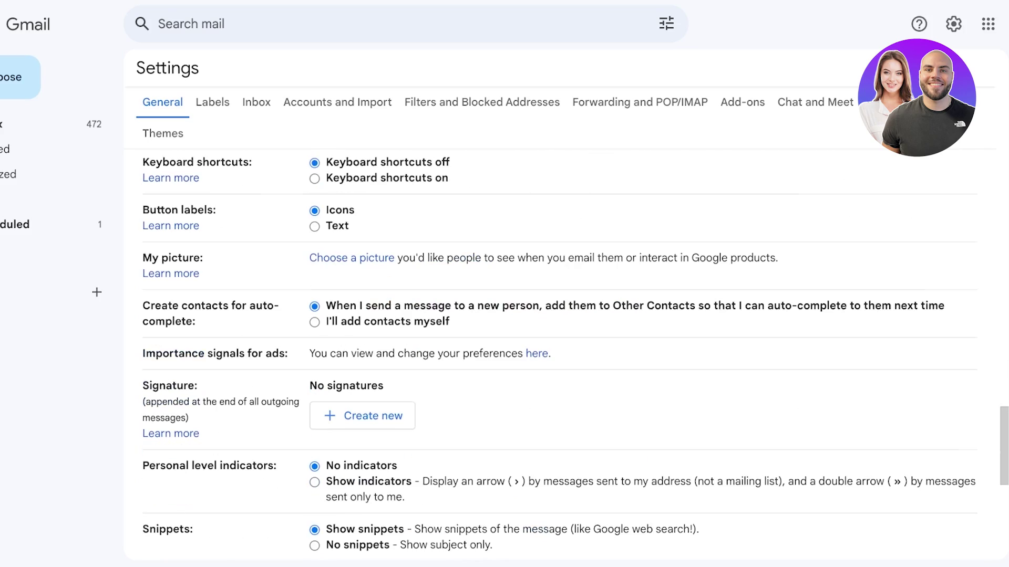
{"action": "scroll", "coordinate": [575, 357], "scroll_direction": "down", "scroll_amount": 5}
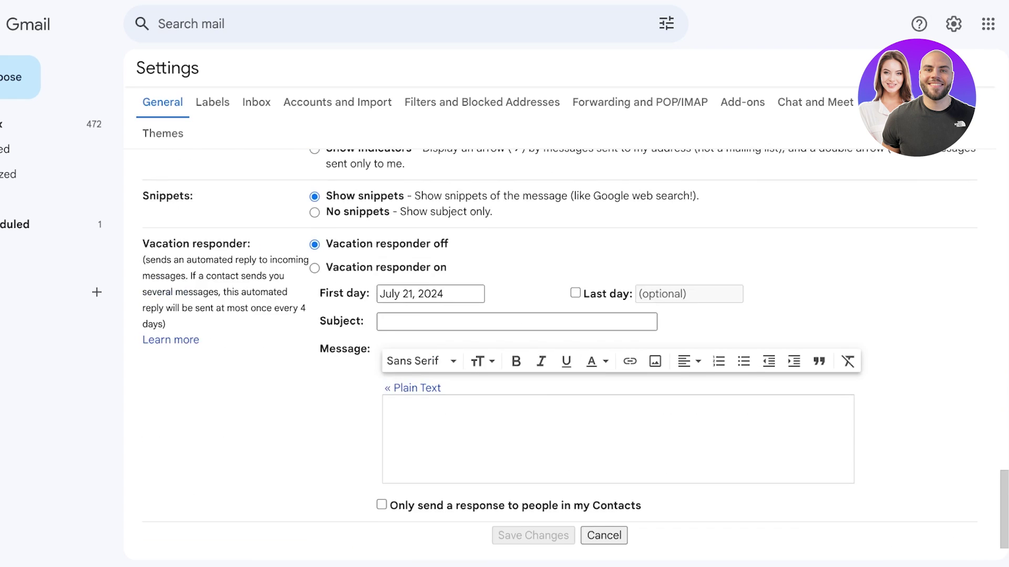
{"action": "scroll", "coordinate": [575, 355], "scroll_direction": "up", "scroll_amount": 2}
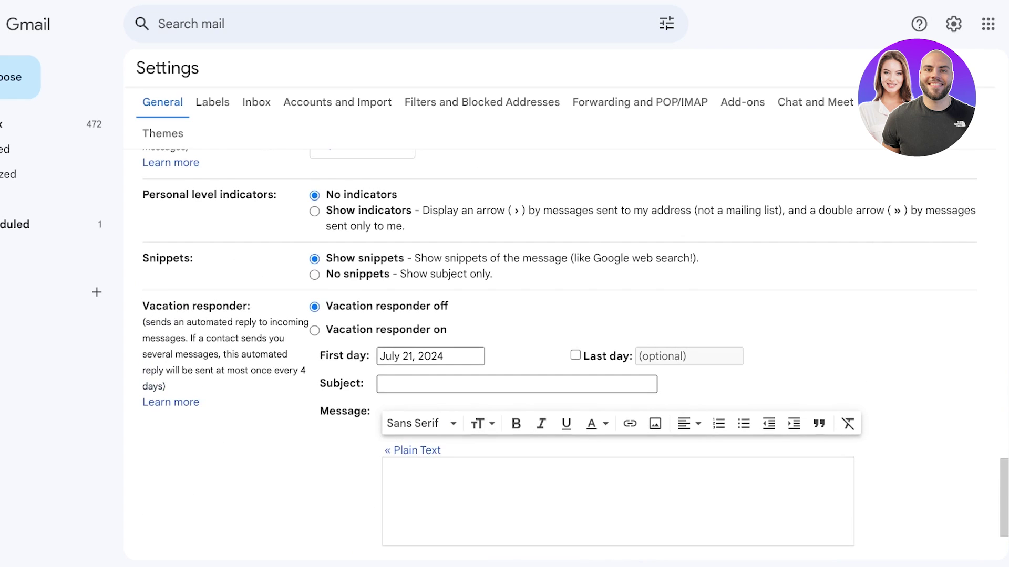
{"action": "scroll", "coordinate": [575, 355], "scroll_direction": "up", "scroll_amount": 12}
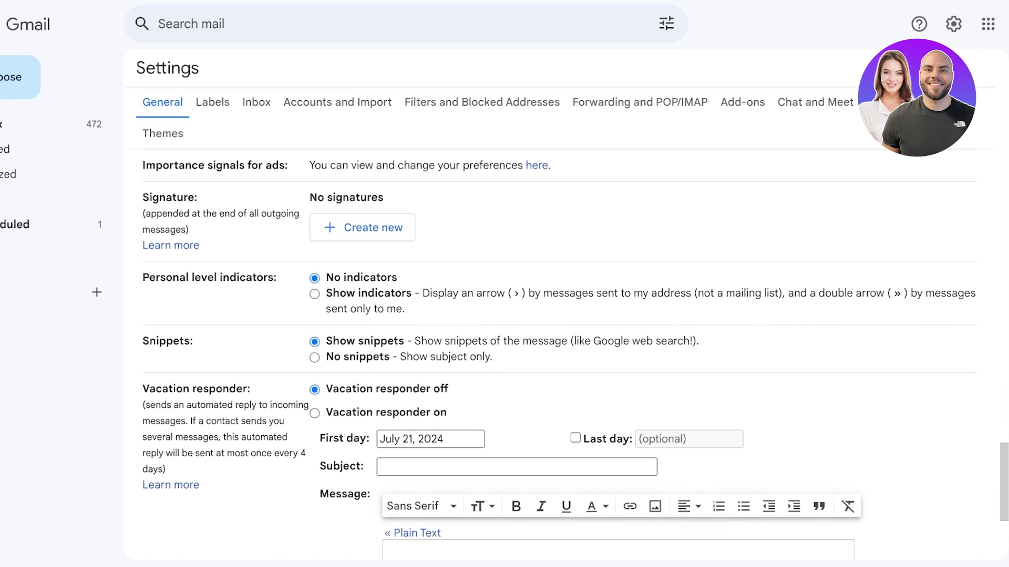
{"action": "scroll", "coordinate": [576, 355], "scroll_direction": "up", "scroll_amount": 5}
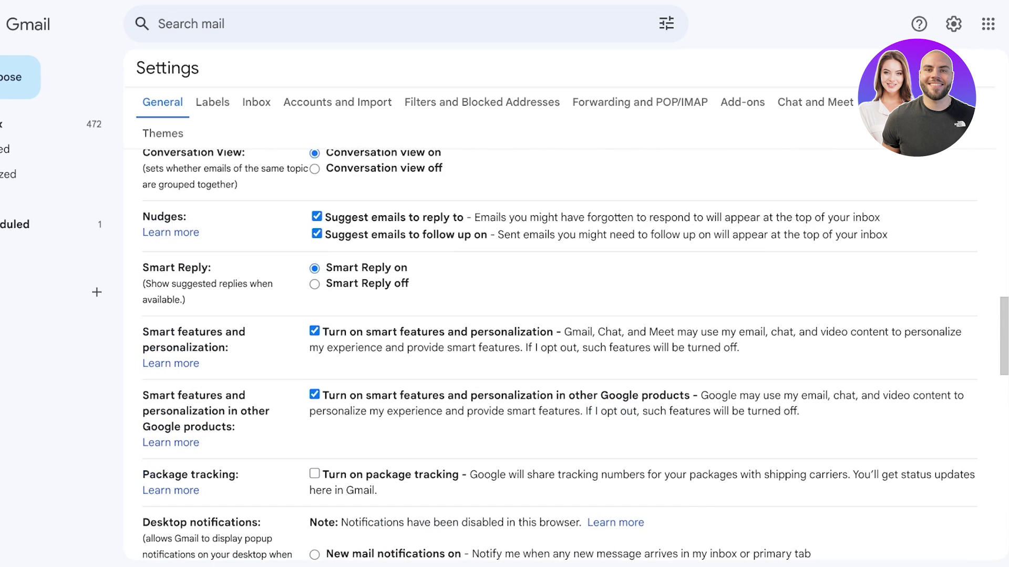
{"action": "scroll", "coordinate": [576, 355], "scroll_direction": "up", "scroll_amount": 3}
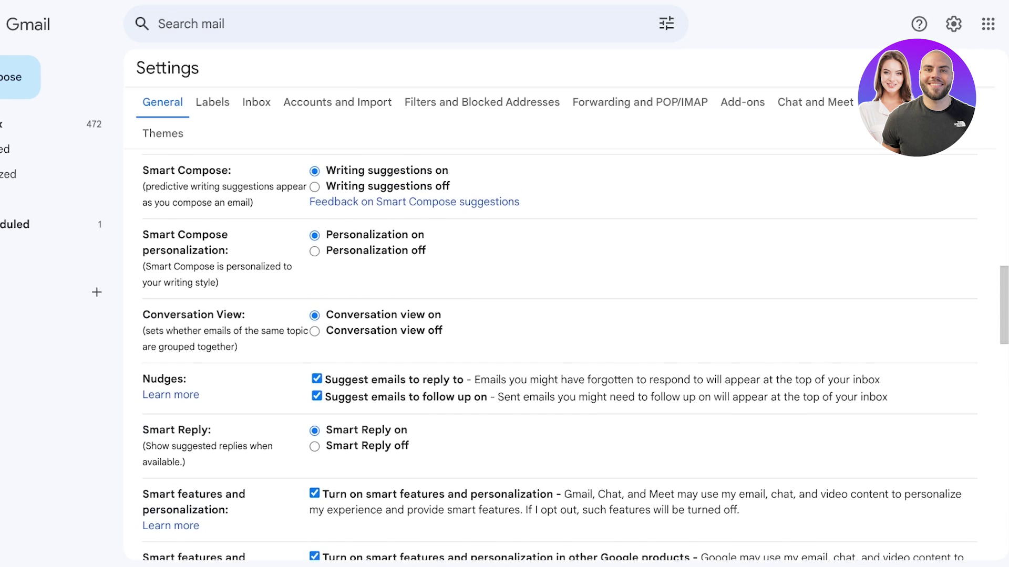
{"action": "scroll", "coordinate": [575, 355], "scroll_direction": "up", "scroll_amount": 10}
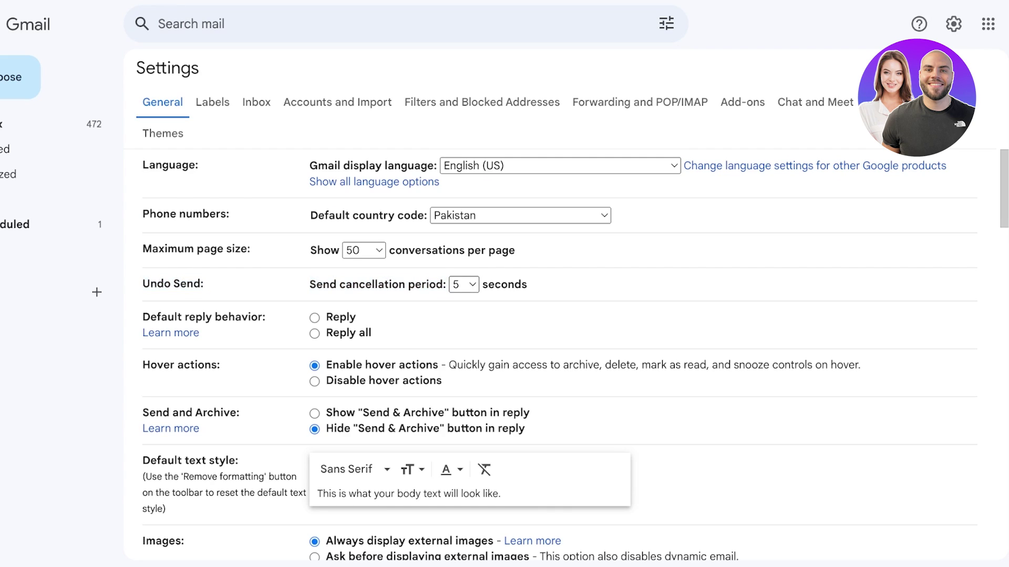
{"action": "key", "text": "Down"}
{"action": "key", "text": "Down"}
{"action": "key", "text": "Down"}
{"action": "key", "text": "Up"}
{"action": "key", "text": "Up"}
{"action": "key", "text": "Up"}
- Return to Inbox, expand More folders, and open Manage labels
{"action": "left_click", "coordinate": [53, 124]}
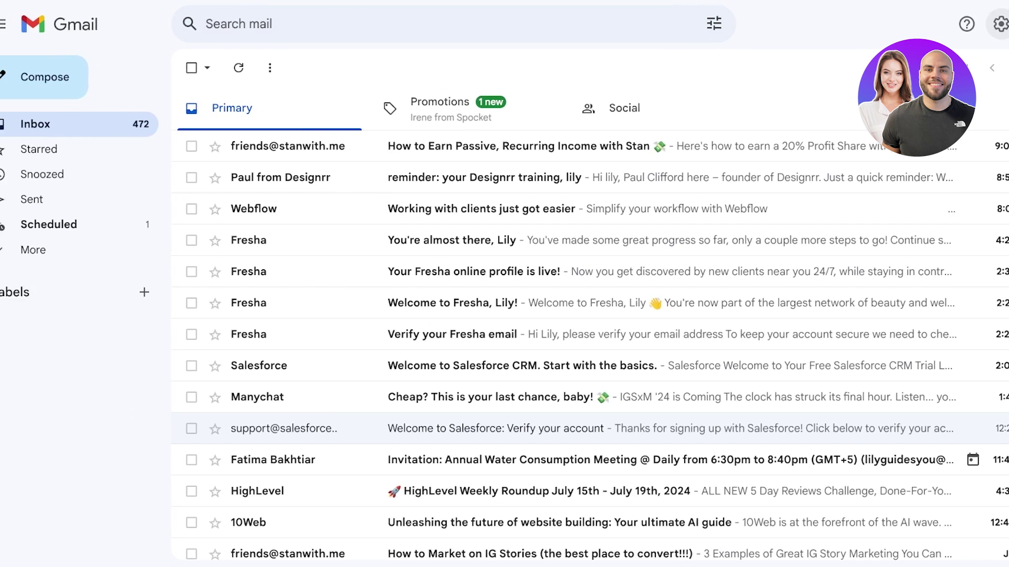
{"action": "left_click", "coordinate": [954, 24]}
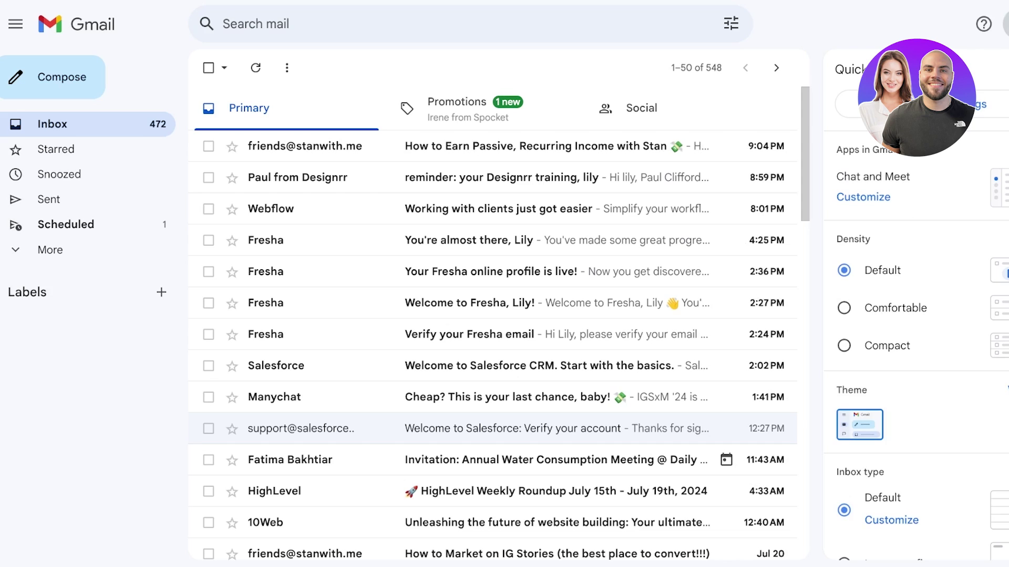
{"action": "left_click", "coordinate": [50, 250]}
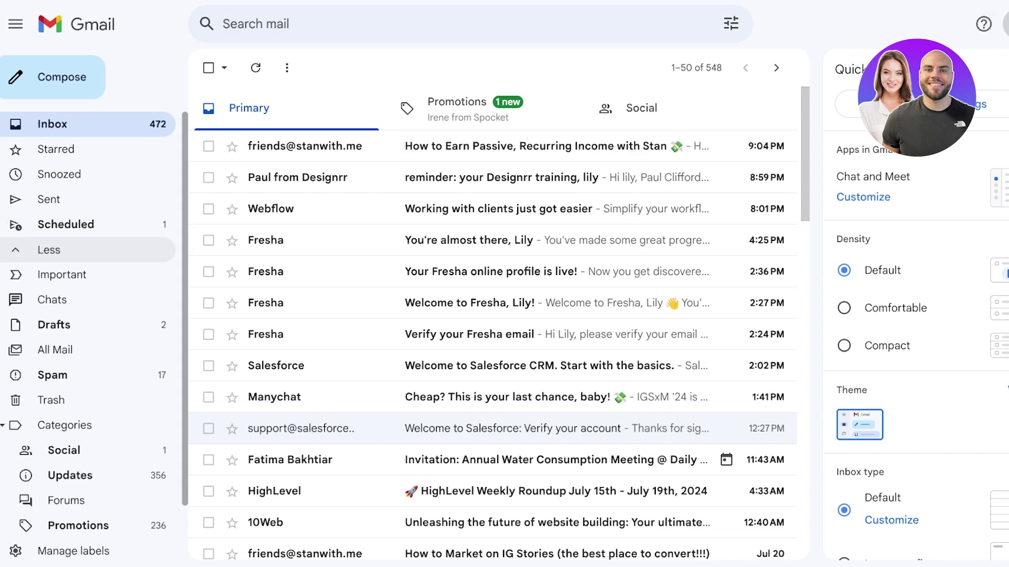
{"action": "scroll", "coordinate": [79, 450], "scroll_direction": "down", "scroll_amount": 2}
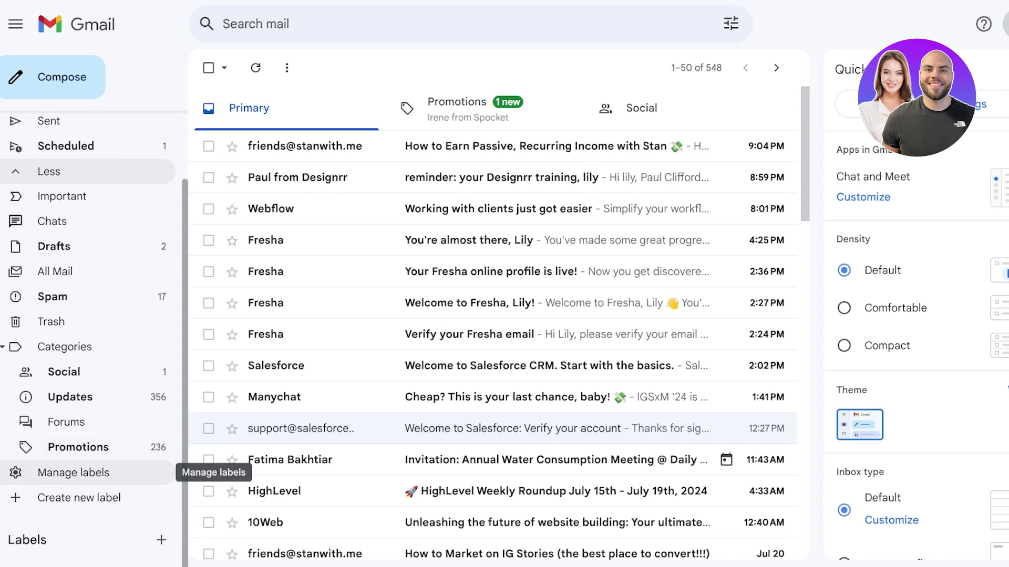
{"action": "left_click", "coordinate": [74, 473]}
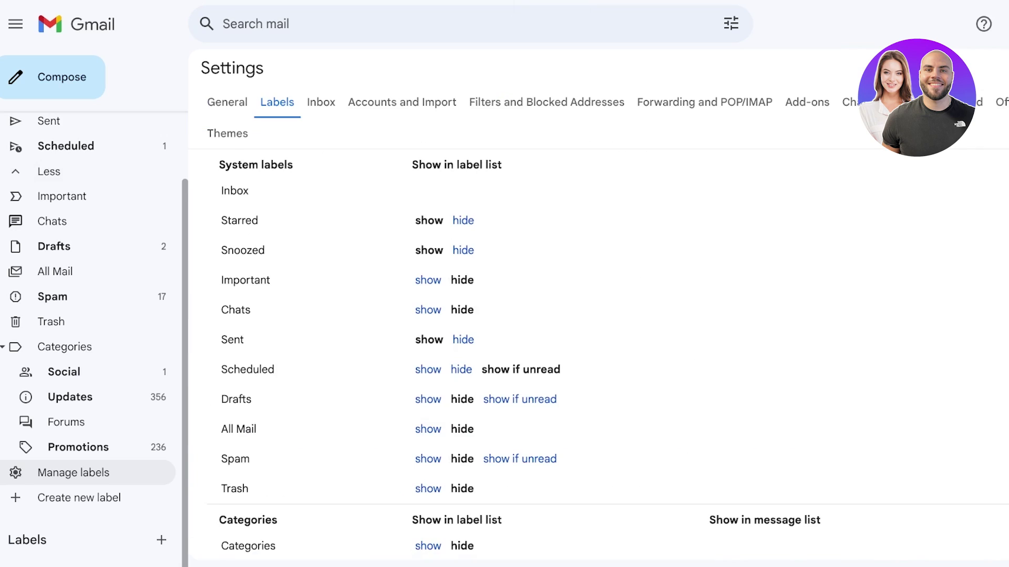
- Switch to the General tab, collapse Categories, and scroll down to the Vacation responder section
{"action": "left_click", "coordinate": [227, 102]}
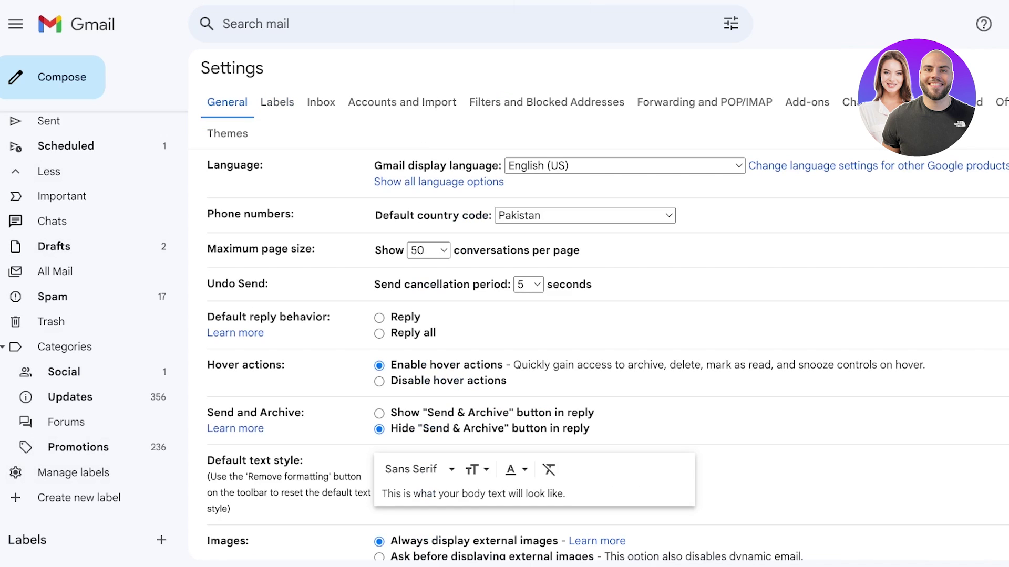
{"action": "left_click", "coordinate": [53, 347]}
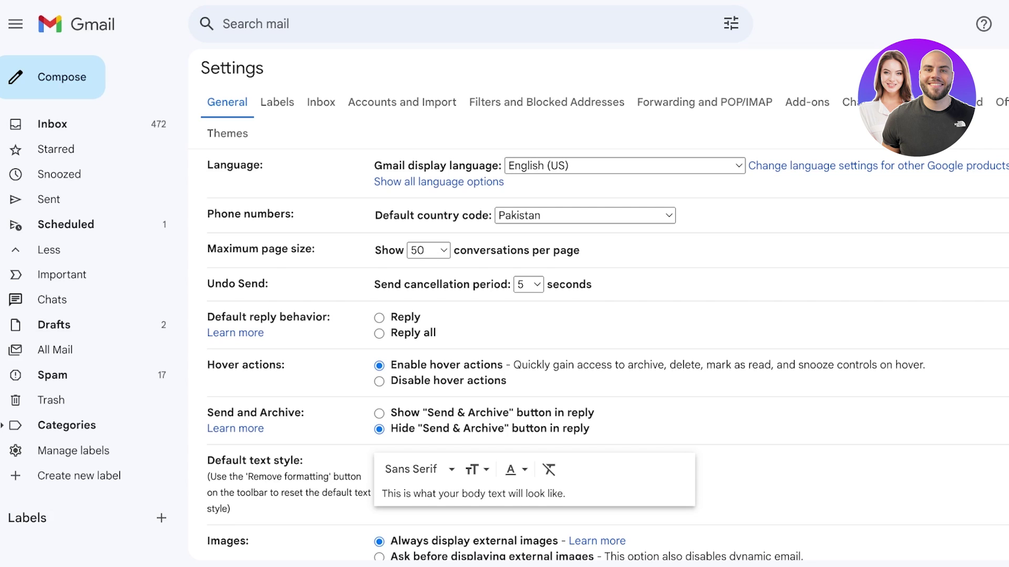
{"action": "scroll", "coordinate": [608, 354], "scroll_direction": "down", "scroll_amount": 5}
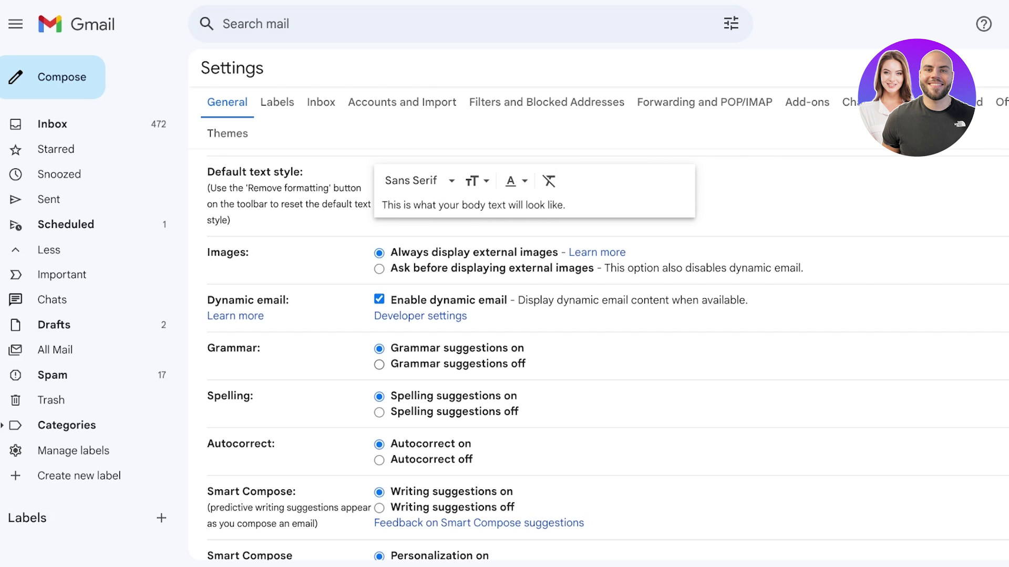
{"action": "scroll", "coordinate": [599, 358], "scroll_direction": "down", "scroll_amount": 1}
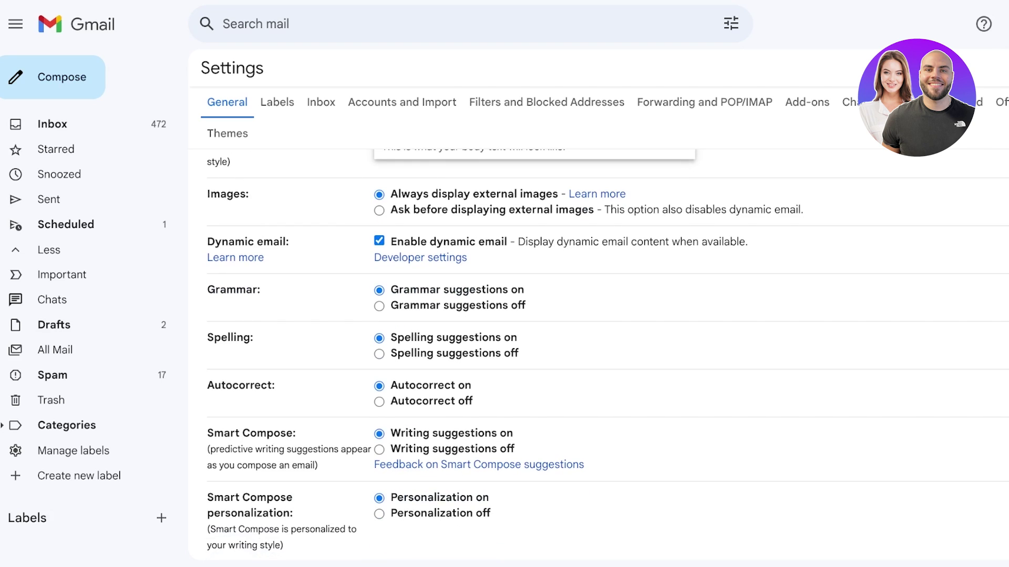
{"action": "scroll", "coordinate": [607, 355], "scroll_direction": "down", "scroll_amount": 9}
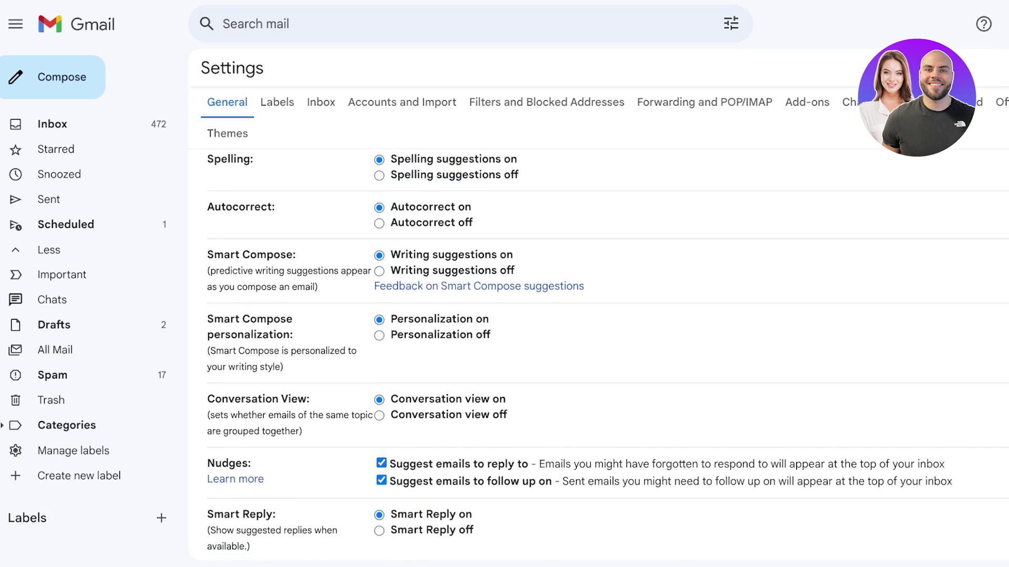
{"action": "scroll", "coordinate": [607, 355], "scroll_direction": "down", "scroll_amount": 3}
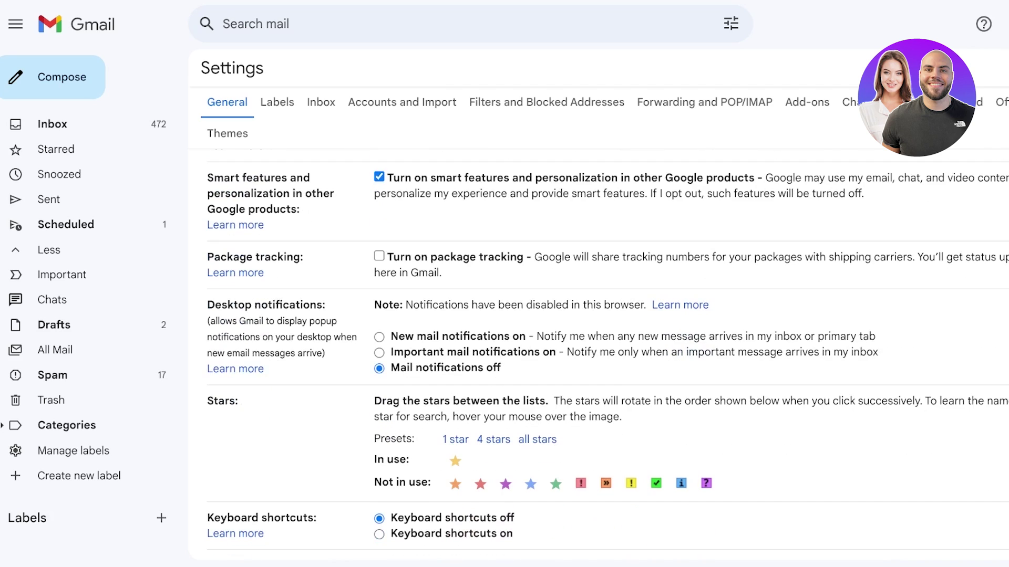
{"action": "scroll", "coordinate": [608, 355], "scroll_direction": "down", "scroll_amount": 2}
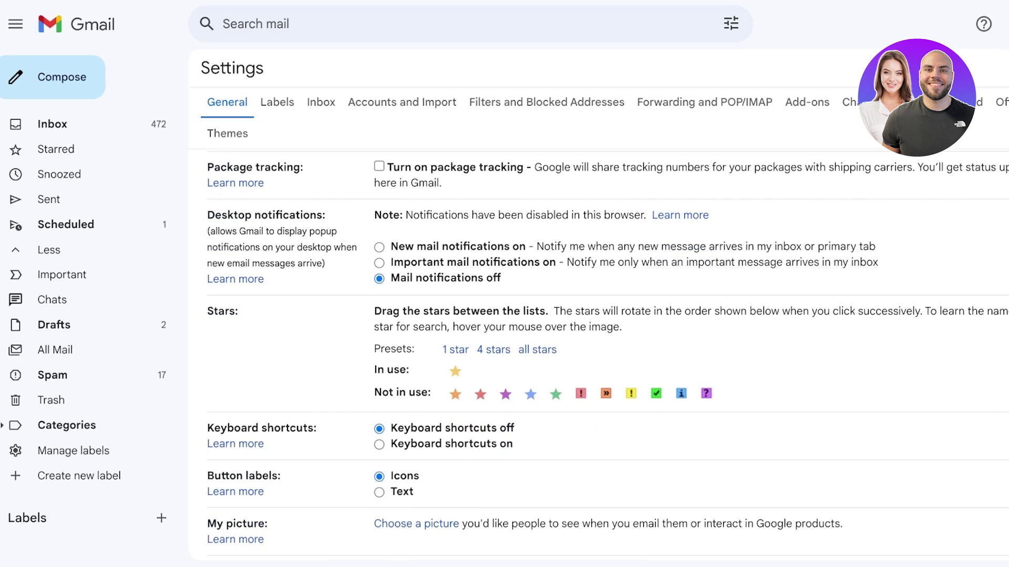
{"action": "scroll", "coordinate": [607, 356], "scroll_direction": "down", "scroll_amount": 1}
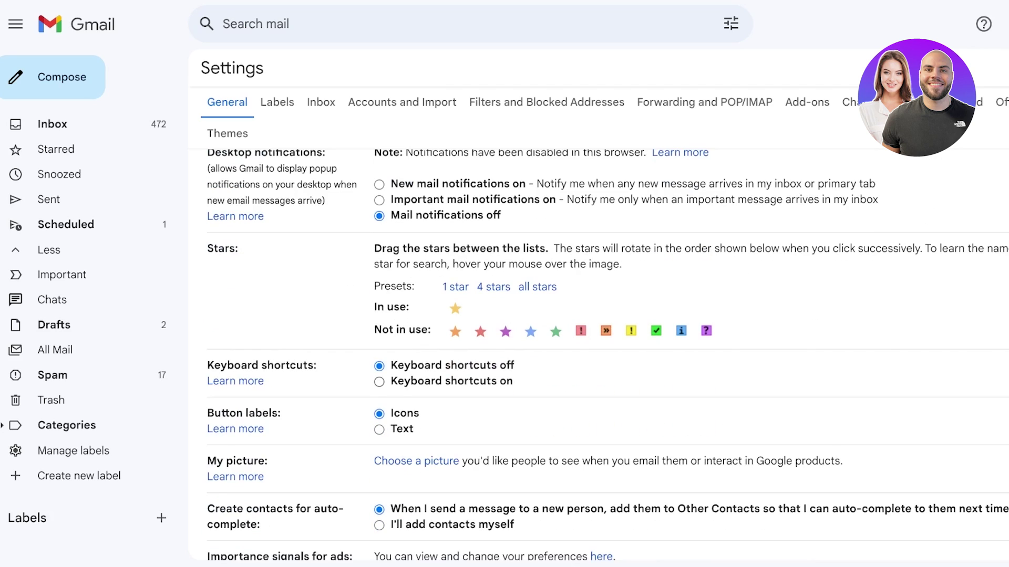
{"action": "scroll", "coordinate": [607, 355], "scroll_direction": "down", "scroll_amount": 5}
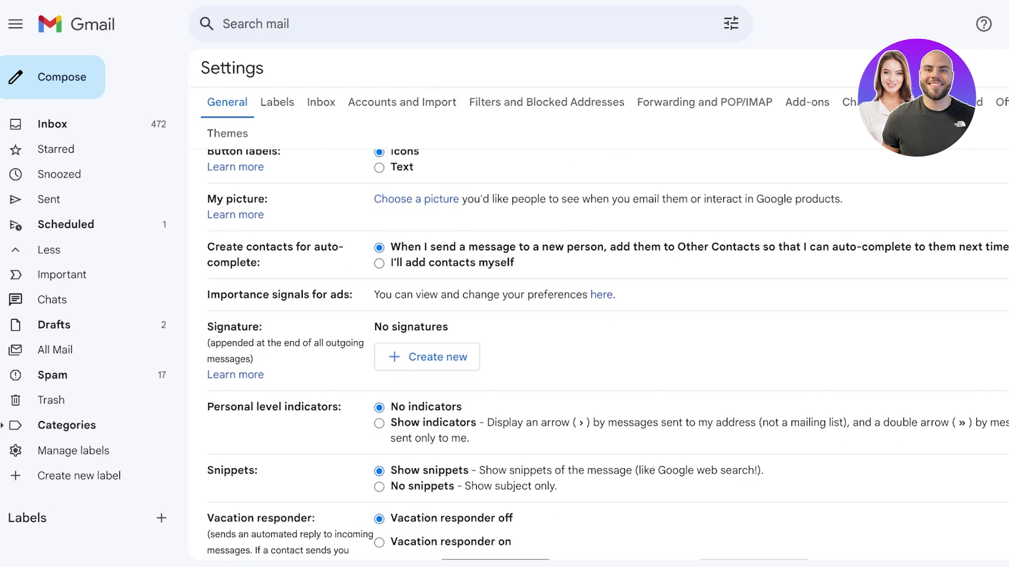
{"action": "scroll", "coordinate": [608, 355], "scroll_direction": "down", "scroll_amount": 4}
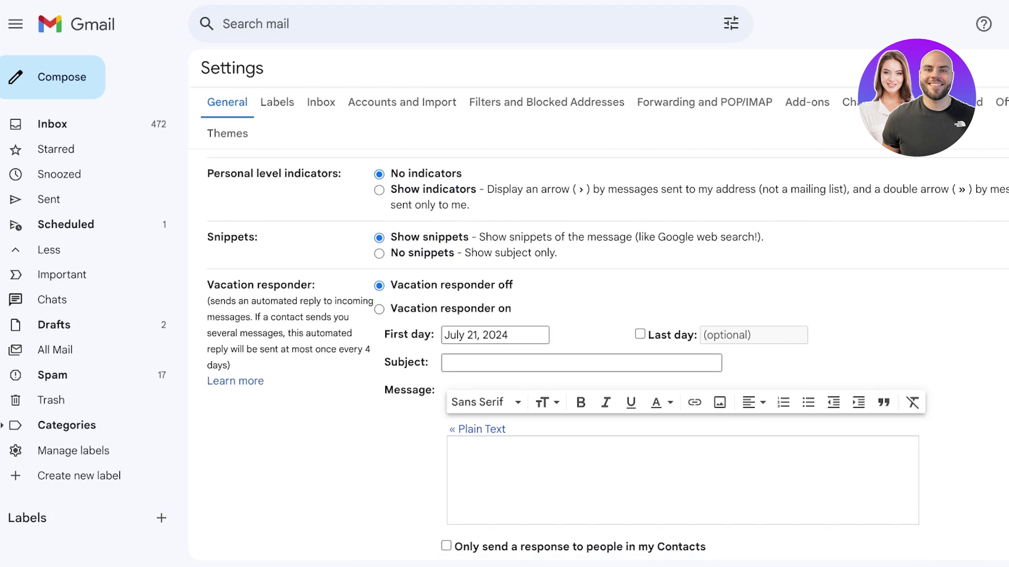
{"action": "scroll", "coordinate": [608, 355], "scroll_direction": "down", "scroll_amount": 2}
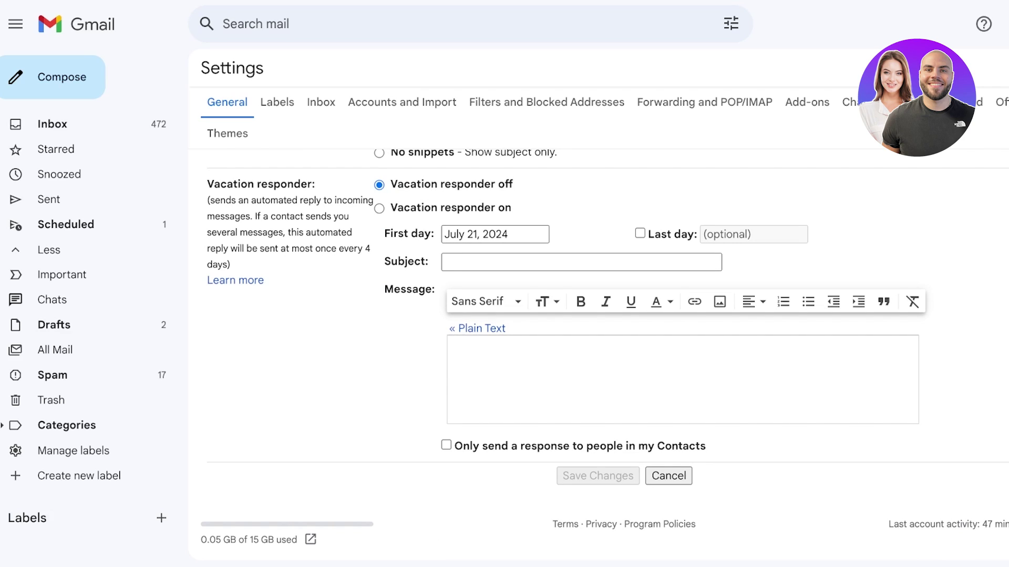
{"action": "left_click", "coordinate": [493, 233]}
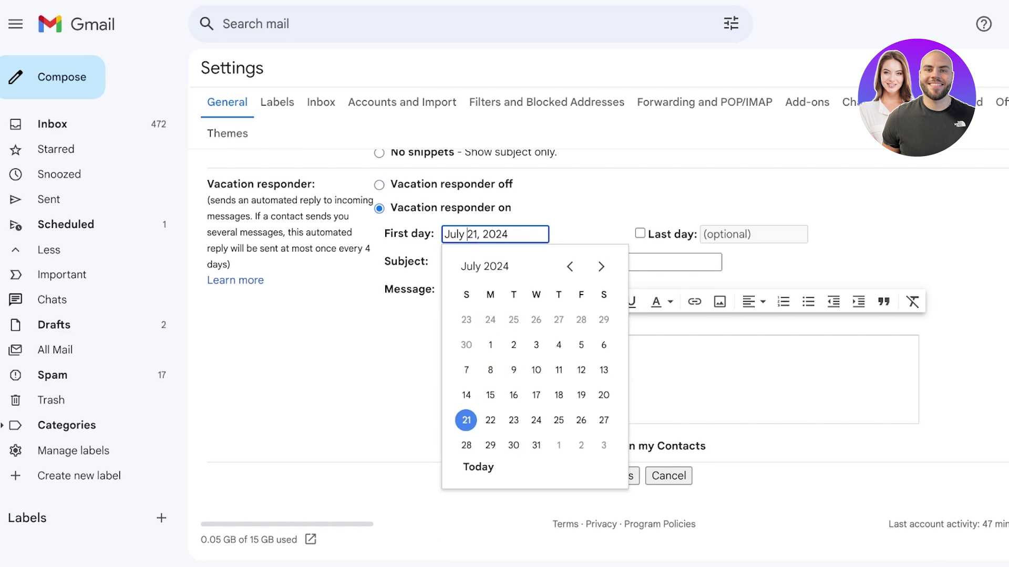
{"action": "key", "text": "Escape"}
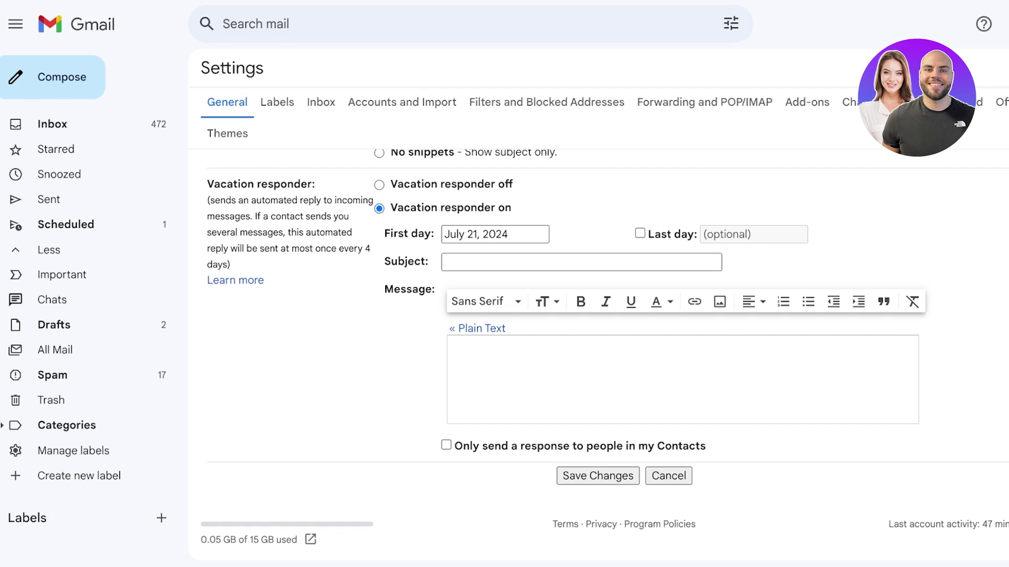
{"action": "left_click", "coordinate": [379, 185]}
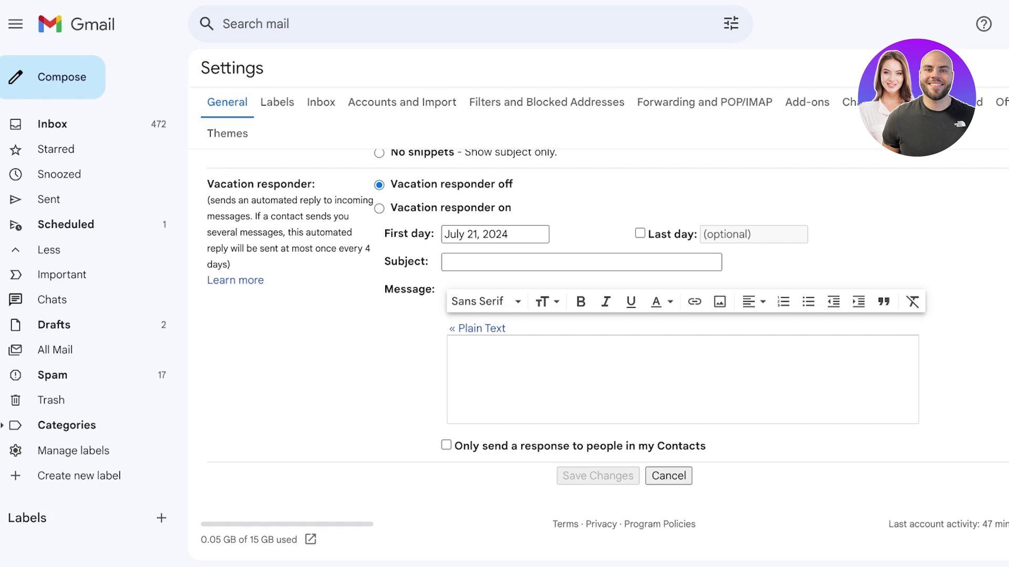
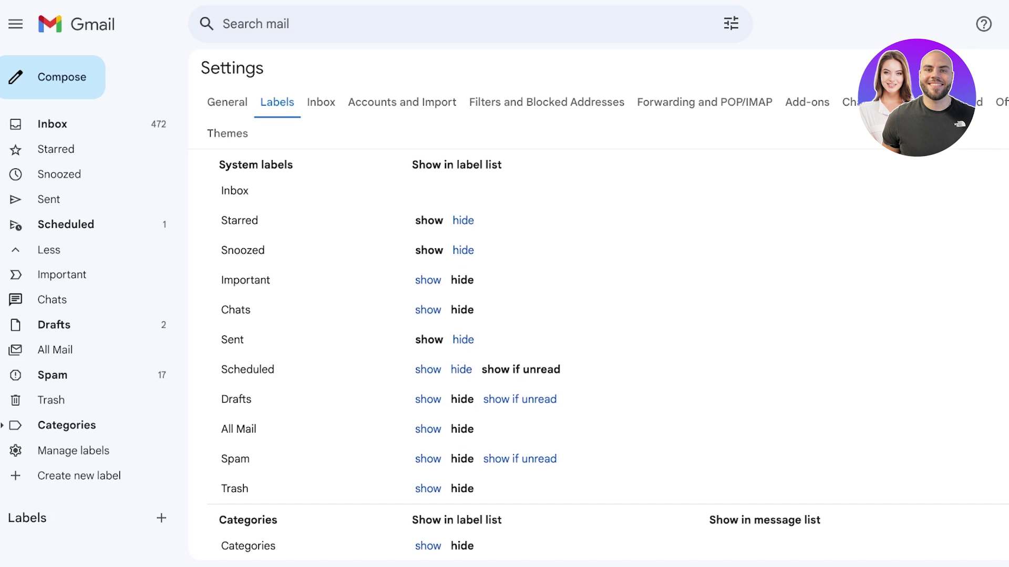
- On the Inbox settings tab, uncheck the Social and Promotions categories
{"action": "left_click", "coordinate": [320, 102]}
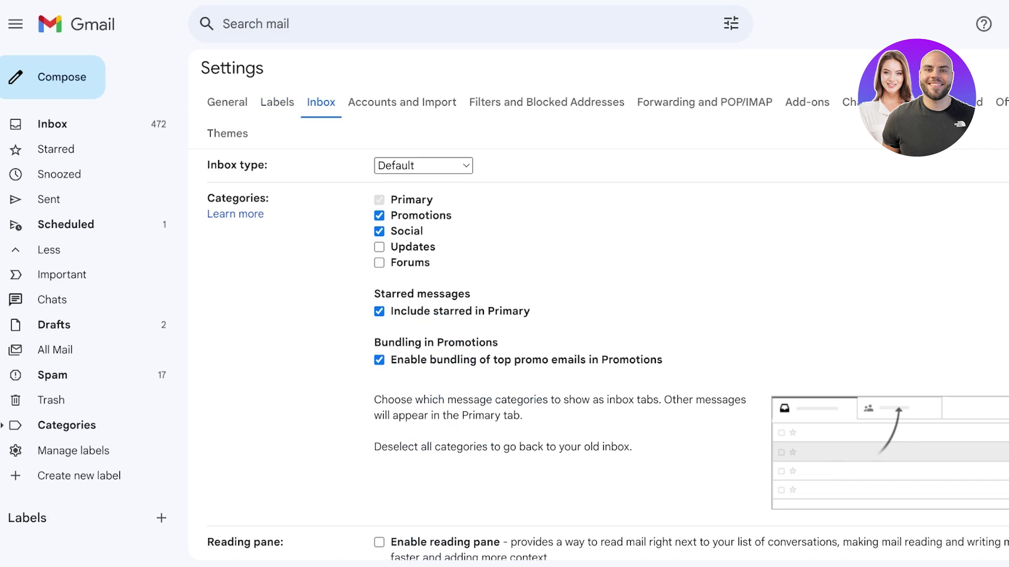
{"action": "left_click", "coordinate": [423, 166]}
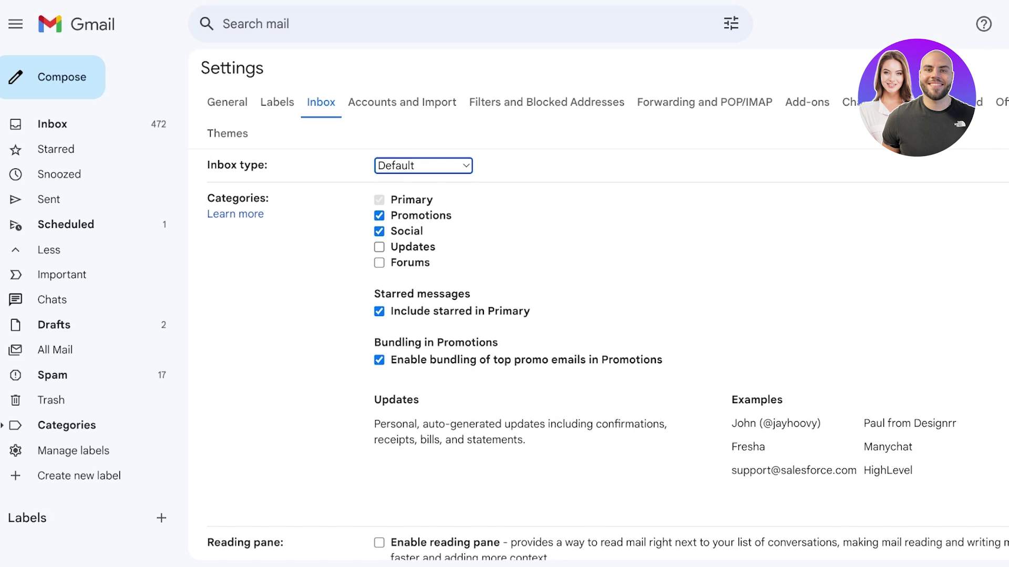
{"action": "left_click", "coordinate": [378, 231]}
{"action": "left_click", "coordinate": [379, 216]}
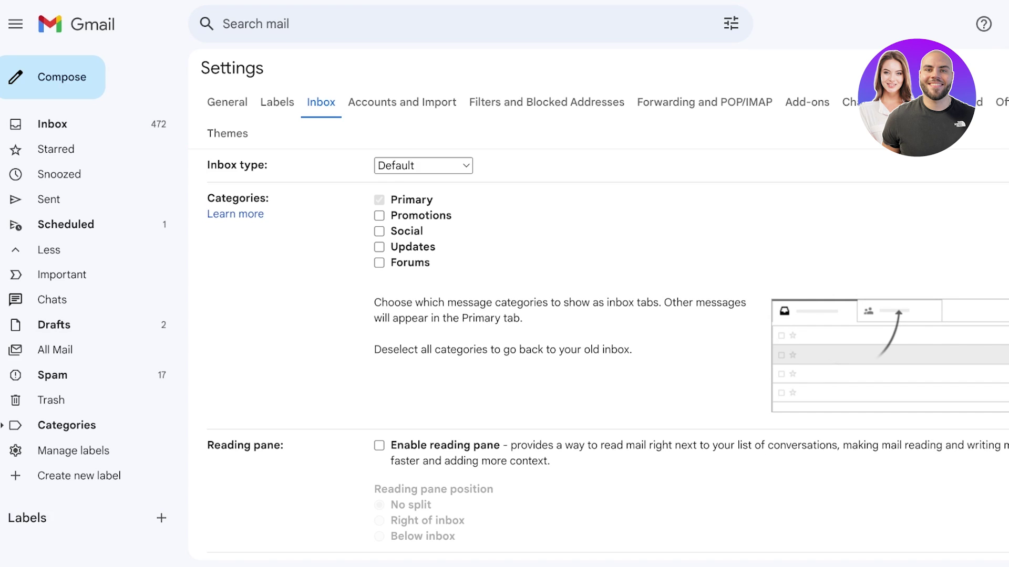
{"action": "scroll", "coordinate": [599, 352], "scroll_direction": "down", "scroll_amount": 6}
{"action": "scroll", "coordinate": [599, 351], "scroll_direction": "up", "scroll_amount": 6}
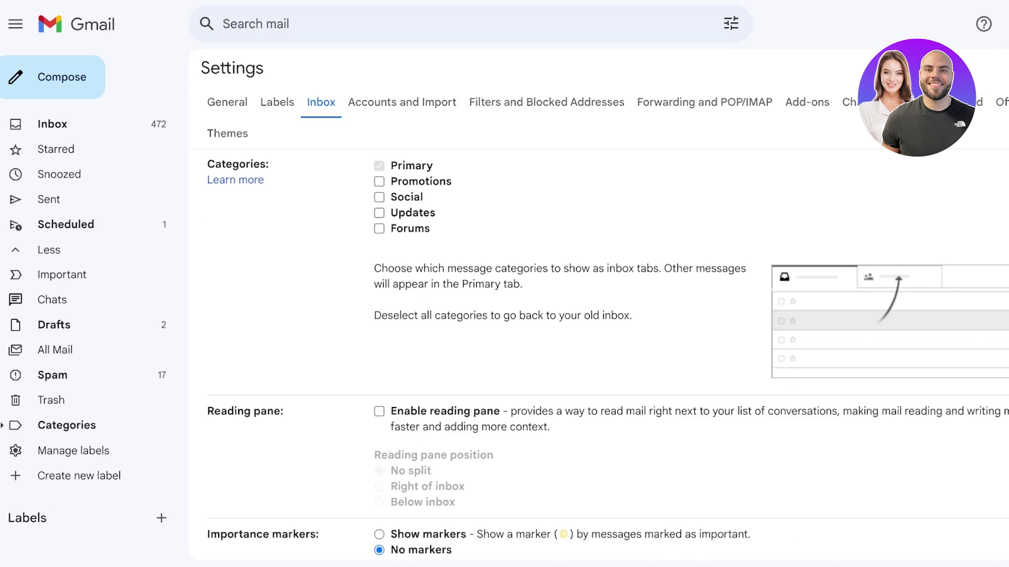
{"action": "scroll", "coordinate": [599, 352], "scroll_direction": "down", "scroll_amount": 6}
- Save the category changes and expand Categories in the sidebar
{"action": "left_click", "coordinate": [597, 475]}
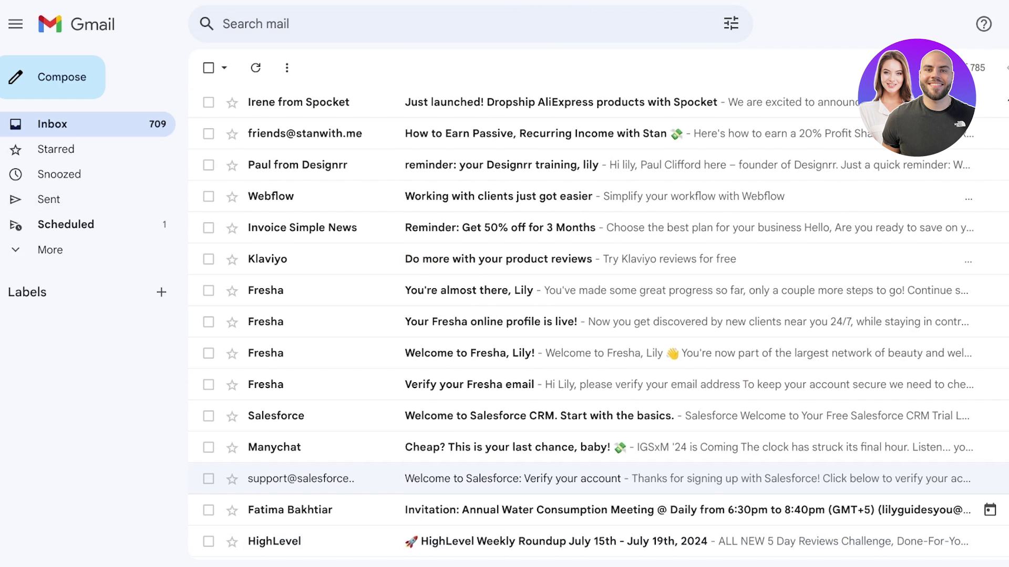
{"action": "left_click", "coordinate": [50, 250]}
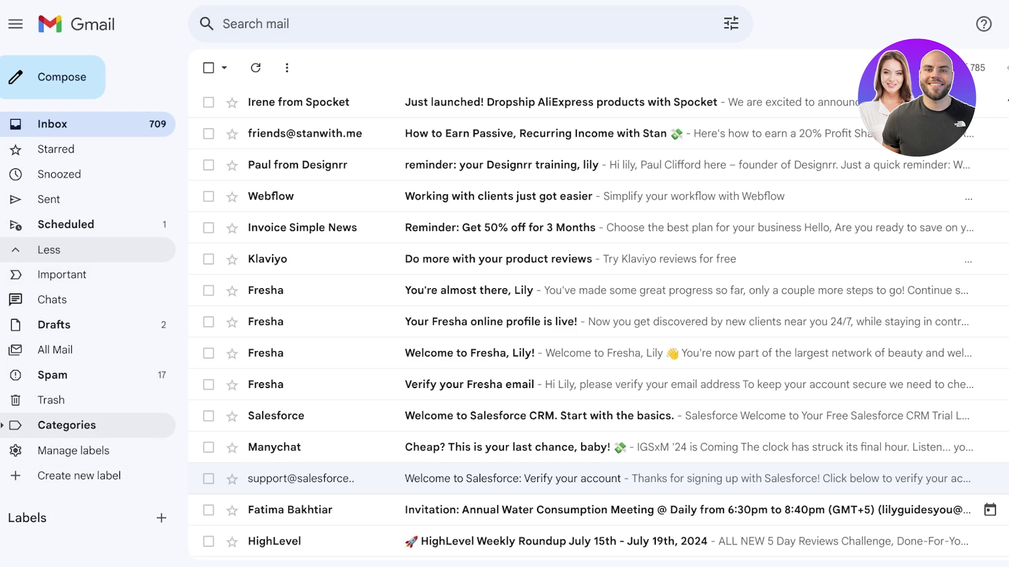
{"action": "left_click", "coordinate": [64, 425]}
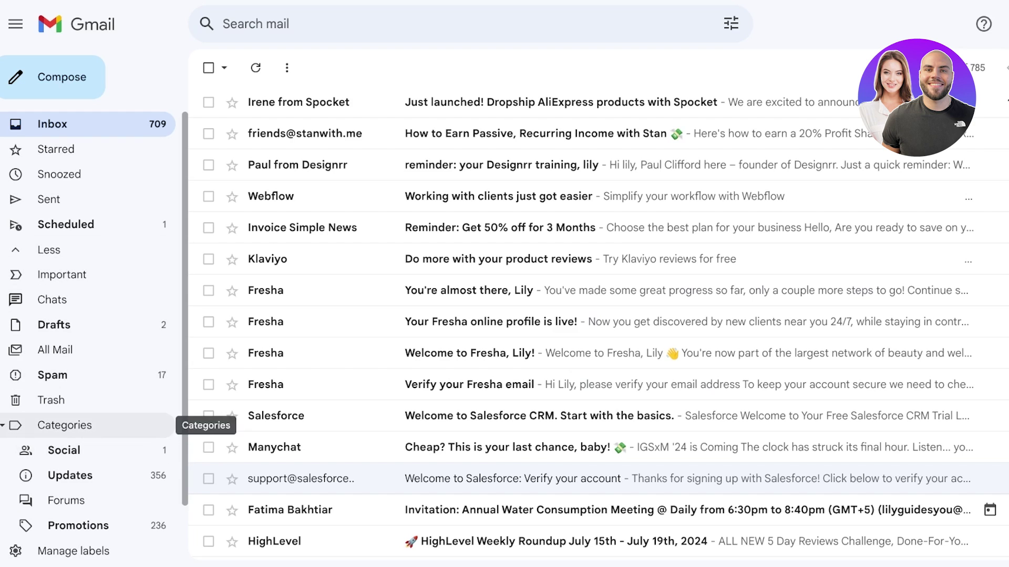
- View the Social, Updates, Forums and Promotions categories in turn, then return to Inbox
{"action": "left_click", "coordinate": [64, 450]}
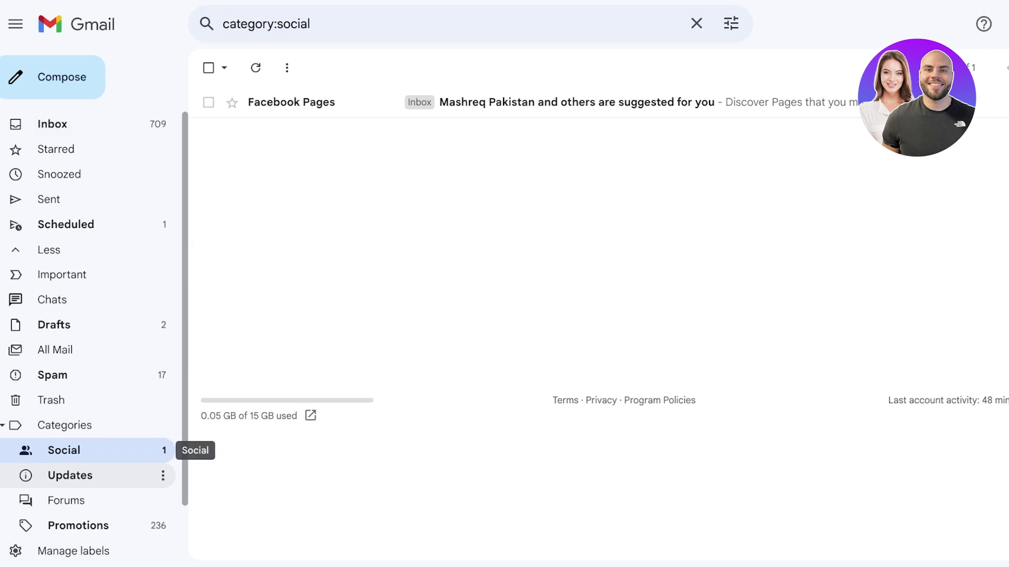
{"action": "left_click", "coordinate": [70, 475]}
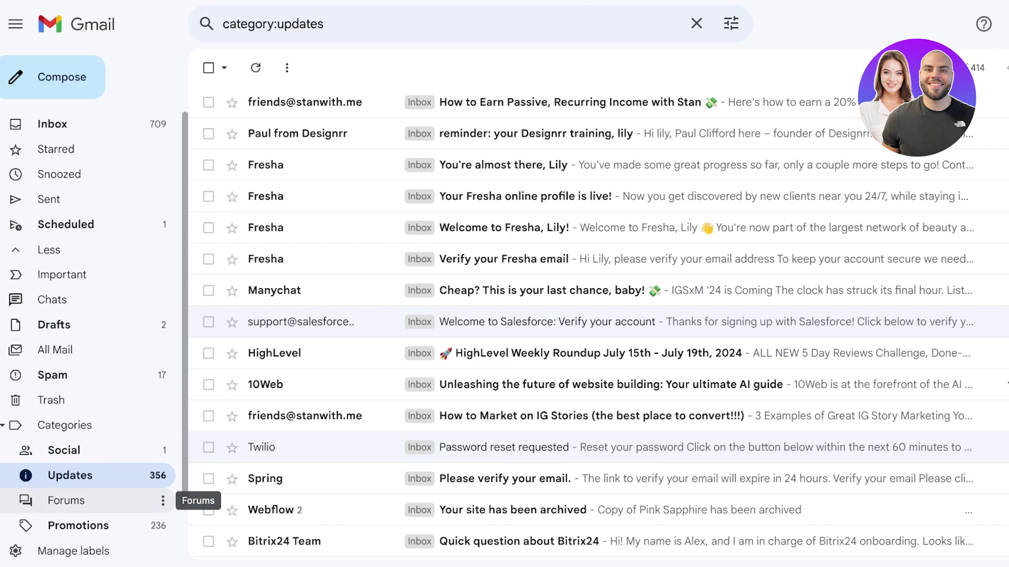
{"action": "left_click", "coordinate": [66, 501]}
{"action": "left_click", "coordinate": [78, 525]}
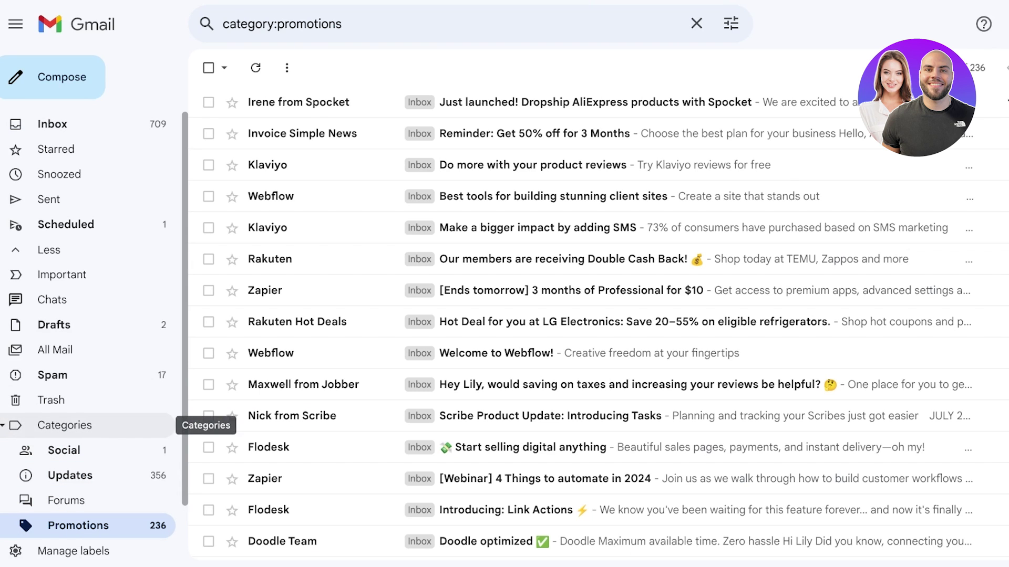
{"action": "left_click", "coordinate": [65, 425]}
{"action": "left_click", "coordinate": [52, 124]}
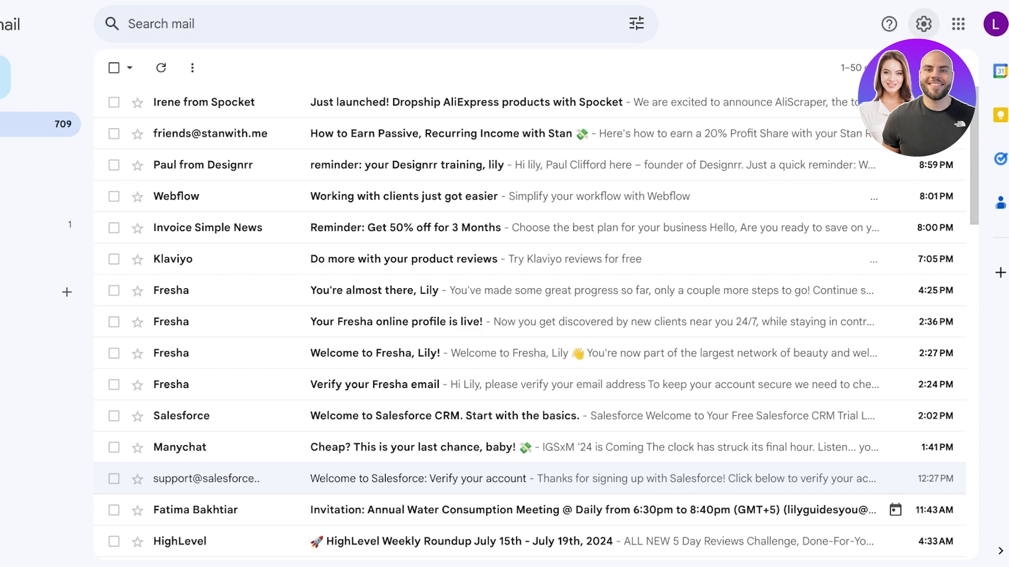
- In the Inbox settings, re-check the Promotions, Social, Updates and Forums categories
{"action": "left_click", "coordinate": [923, 23]}
{"action": "left_click", "coordinate": [833, 104]}
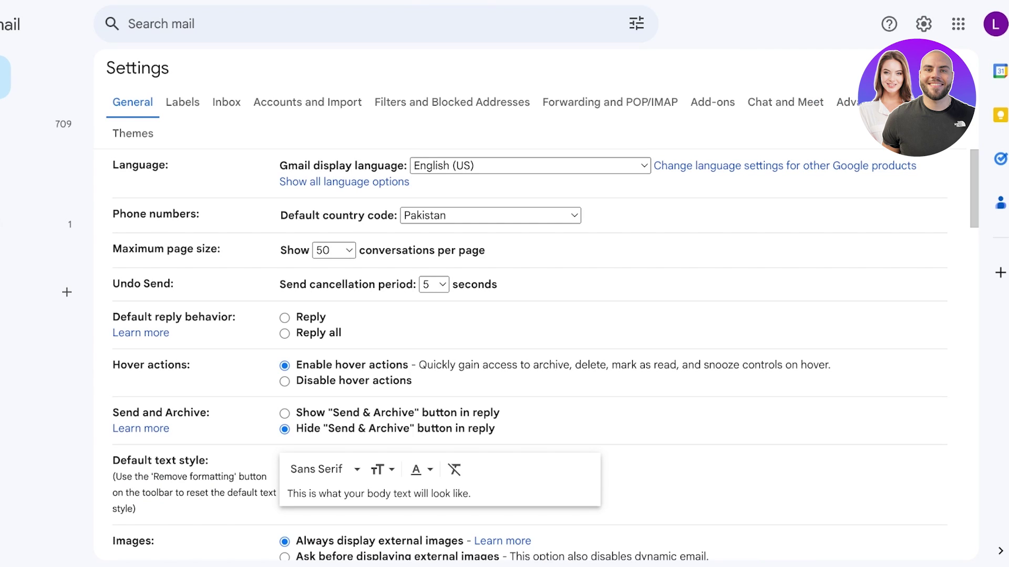
{"action": "left_click", "coordinate": [226, 102]}
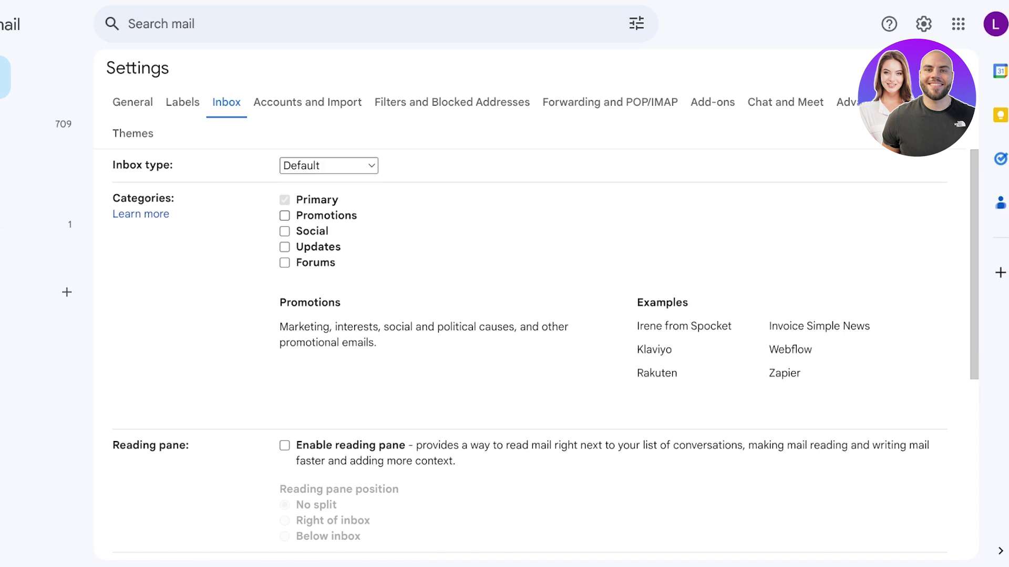
{"action": "left_click", "coordinate": [284, 215]}
{"action": "left_click", "coordinate": [284, 231]}
{"action": "left_click", "coordinate": [285, 246]}
{"action": "left_click", "coordinate": [284, 263]}
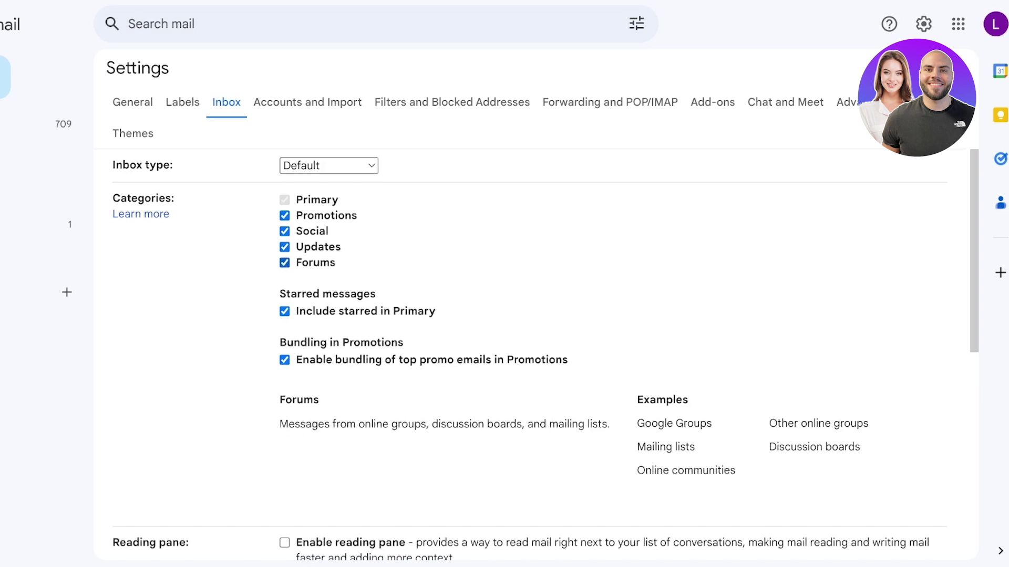
- Turn on importance markers, set the Filtered mail option, and save the inbox settings
{"action": "scroll", "coordinate": [536, 326], "scroll_direction": "down", "scroll_amount": 6}
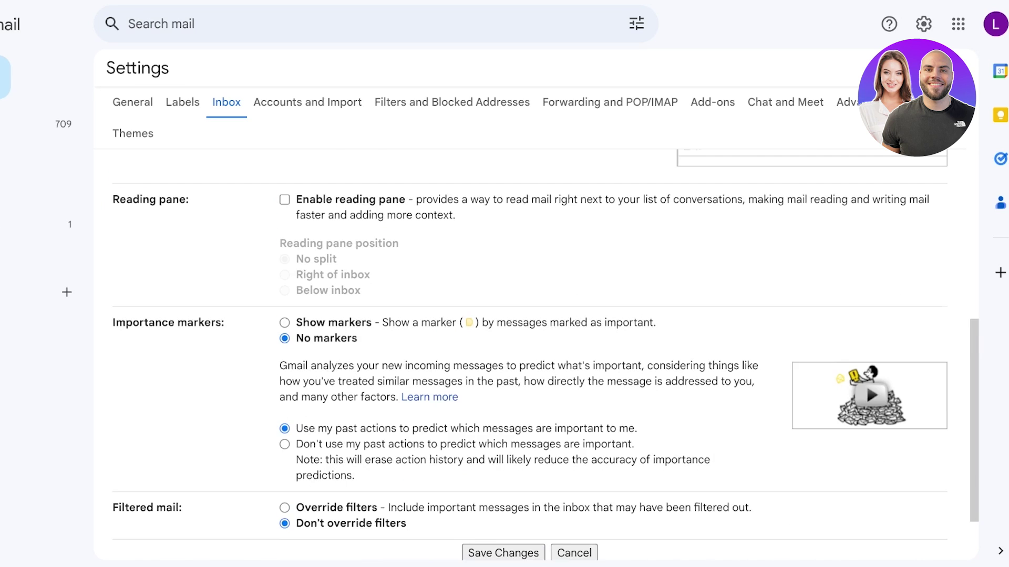
{"action": "scroll", "coordinate": [535, 326], "scroll_direction": "down", "scroll_amount": 2}
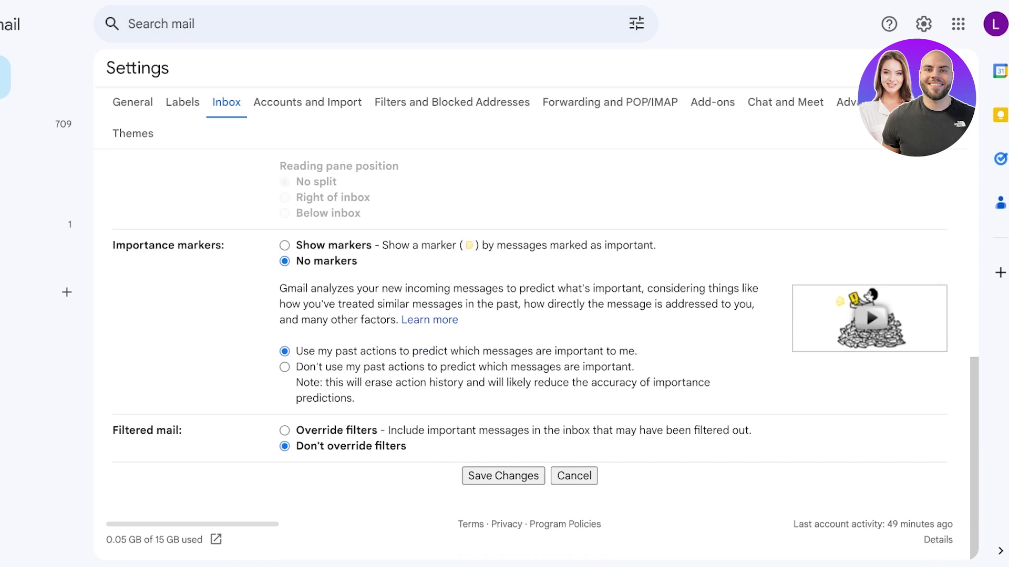
{"action": "left_click", "coordinate": [284, 245]}
{"action": "left_click_drag", "start_coordinate": [327, 351], "coordinate": [638, 351]}
{"action": "left_click", "coordinate": [638, 351]}
{"action": "left_click", "coordinate": [285, 430]}
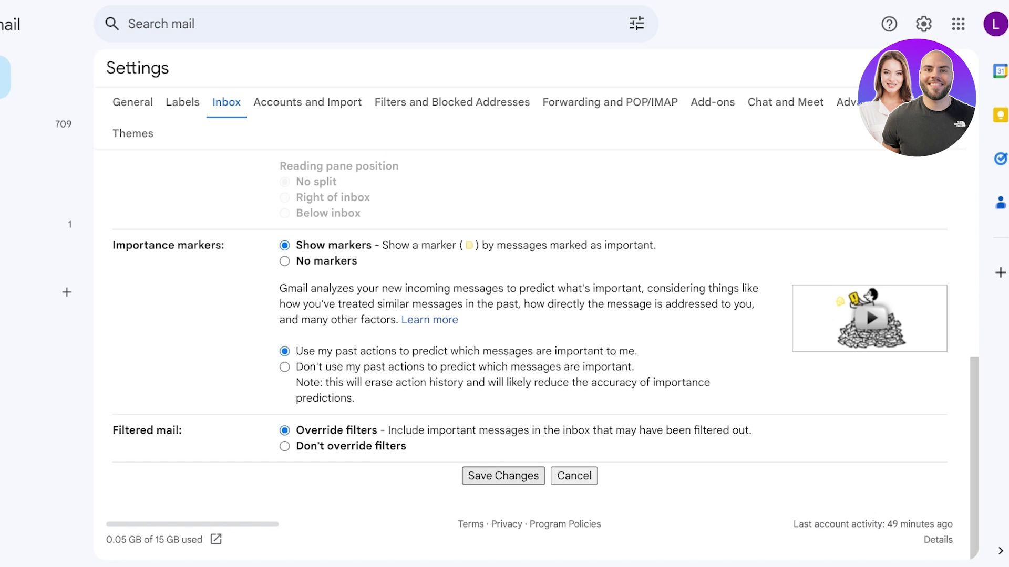
{"action": "left_click", "coordinate": [284, 446]}
{"action": "left_click", "coordinate": [503, 476]}
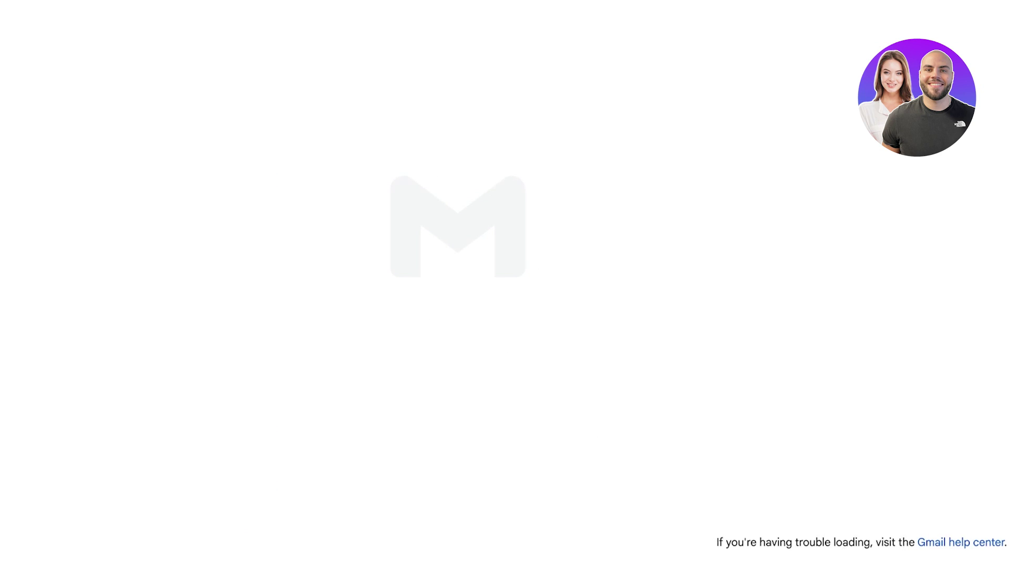
- Check the Promotions and Primary inbox tabs, then go to the full Settings page
{"action": "left_click", "coordinate": [331, 107]}
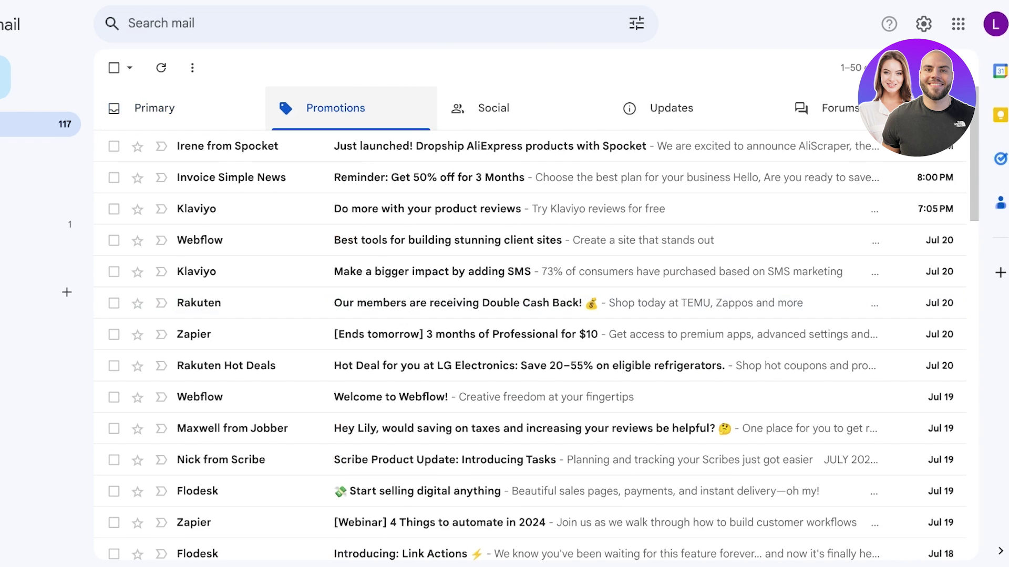
{"action": "left_click", "coordinate": [154, 108]}
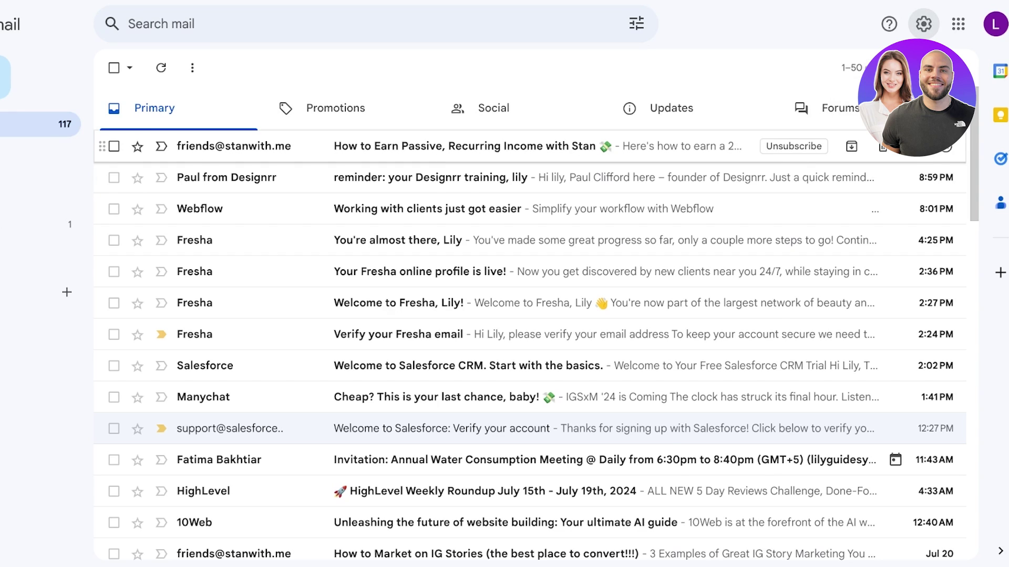
{"action": "left_click", "coordinate": [923, 23]}
{"action": "left_click", "coordinate": [819, 104]}
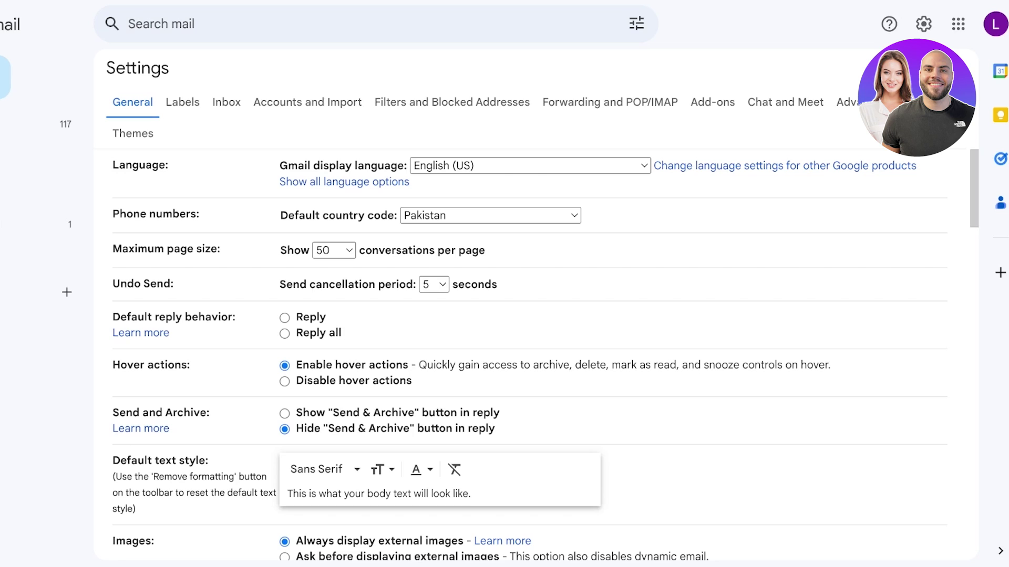
- Scroll the General settings to the Signature section that shows 'No signatures'
{"action": "scroll", "coordinate": [536, 354], "scroll_direction": "down", "scroll_amount": 12}
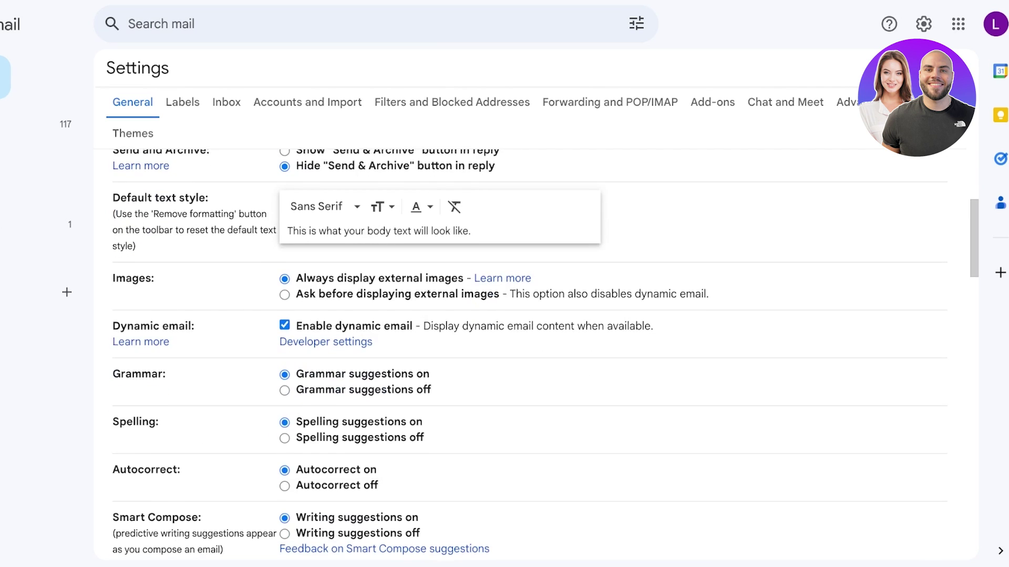
{"action": "scroll", "coordinate": [536, 355], "scroll_direction": "down", "scroll_amount": 7}
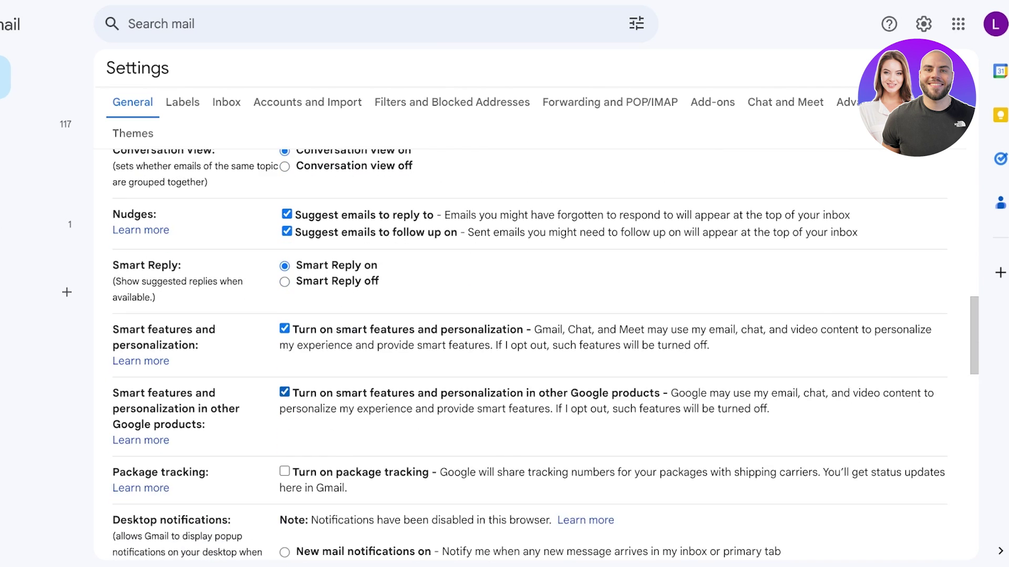
{"action": "scroll", "coordinate": [536, 355], "scroll_direction": "down", "scroll_amount": 6}
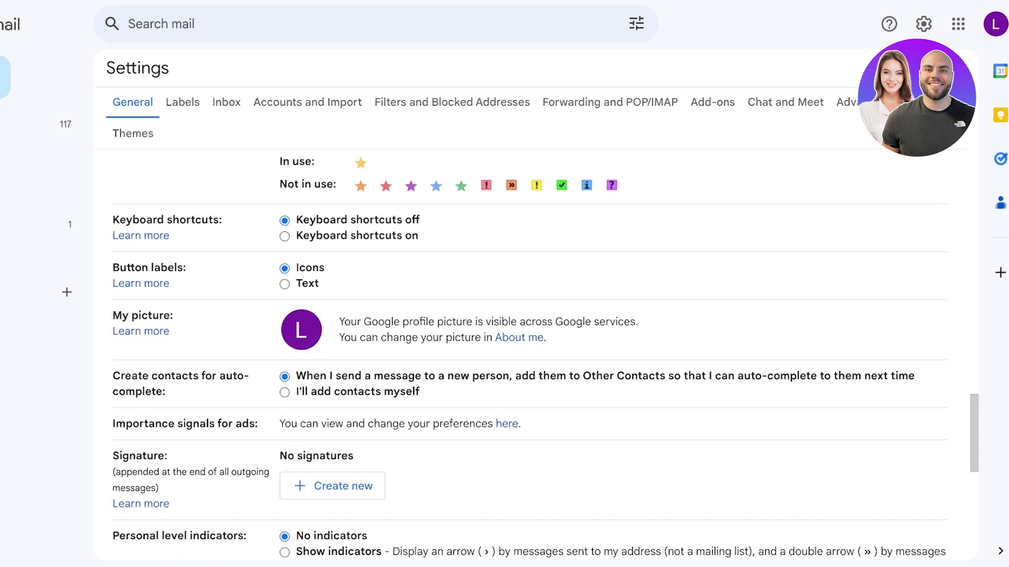
{"action": "scroll", "coordinate": [536, 355], "scroll_direction": "down", "scroll_amount": 3}
{"action": "scroll", "coordinate": [536, 354], "scroll_direction": "down", "scroll_amount": 1}
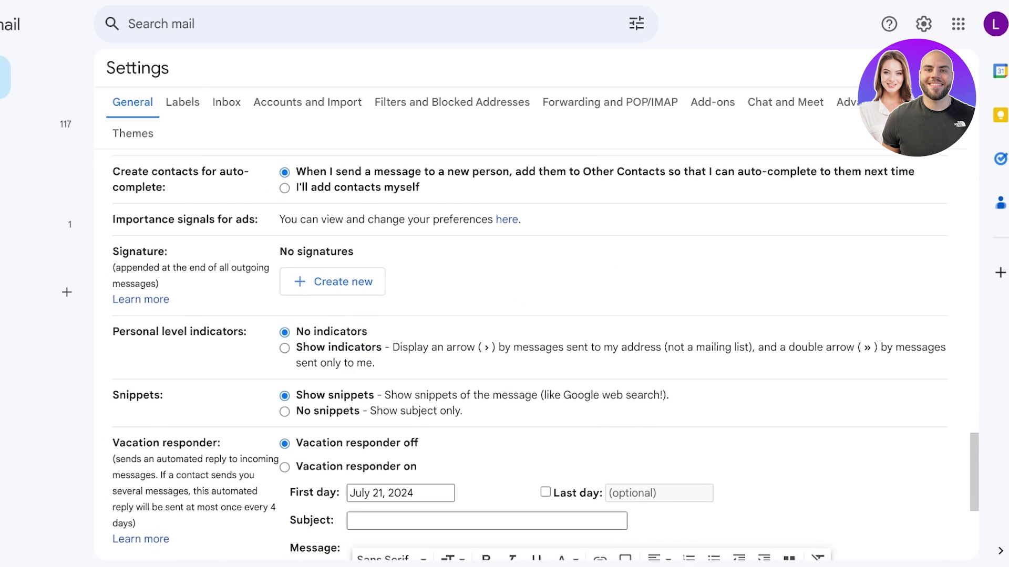
{"action": "scroll", "coordinate": [536, 355], "scroll_direction": "up", "scroll_amount": 20}
{"action": "scroll", "coordinate": [536, 355], "scroll_direction": "up", "scroll_amount": 7}
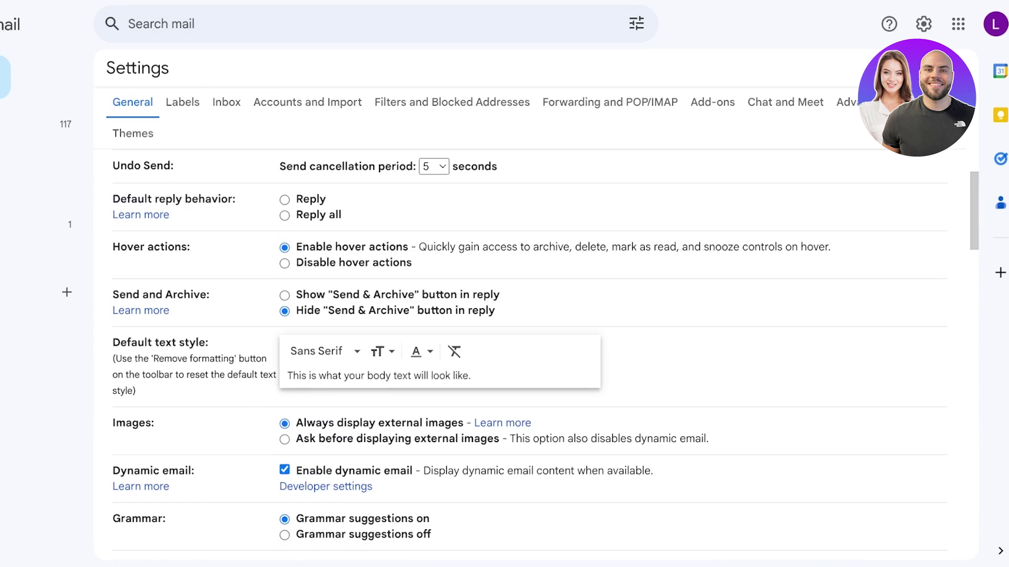
{"action": "scroll", "coordinate": [535, 355], "scroll_direction": "down", "scroll_amount": 8}
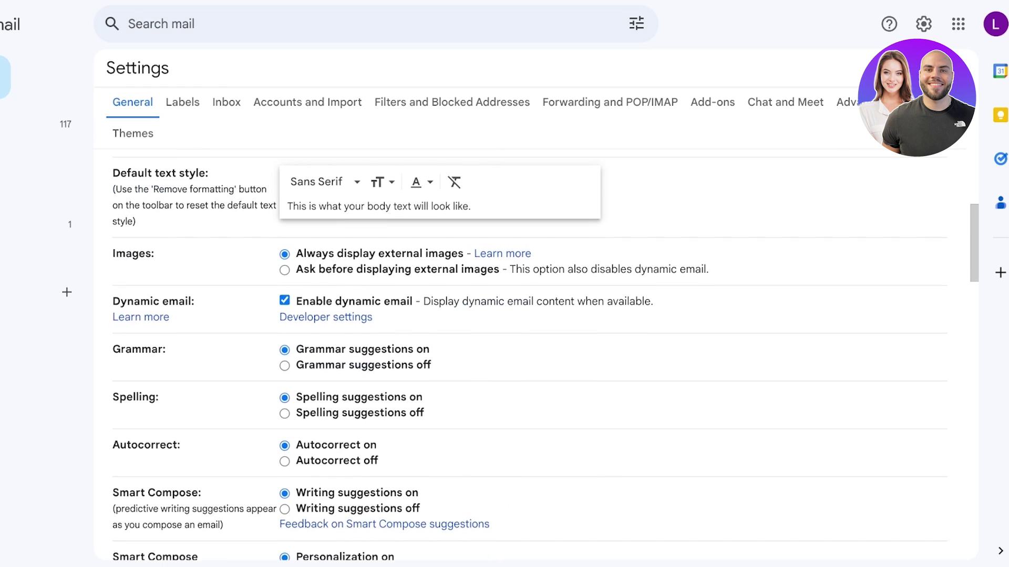
{"action": "scroll", "coordinate": [536, 355], "scroll_direction": "down", "scroll_amount": 12}
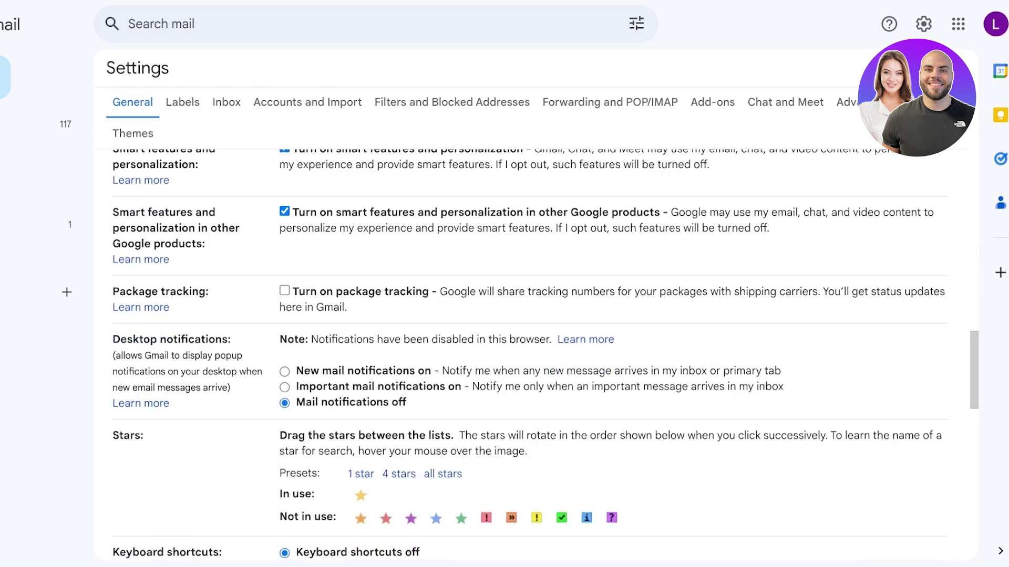
{"action": "scroll", "coordinate": [536, 355], "scroll_direction": "down", "scroll_amount": 4}
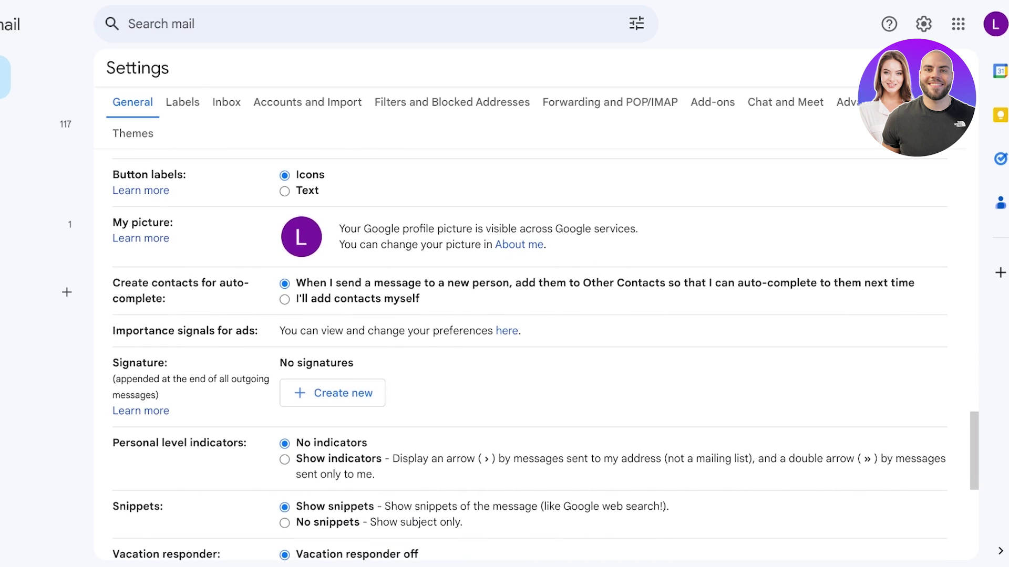
{"action": "left_click_drag", "start_coordinate": [114, 362], "coordinate": [160, 395]}
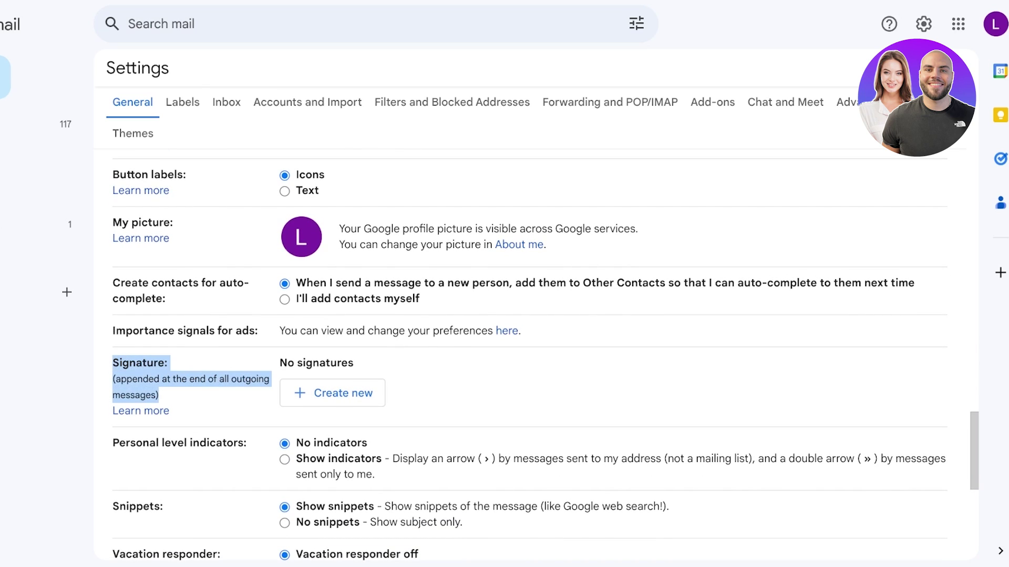
{"action": "left_click", "coordinate": [160, 395]}
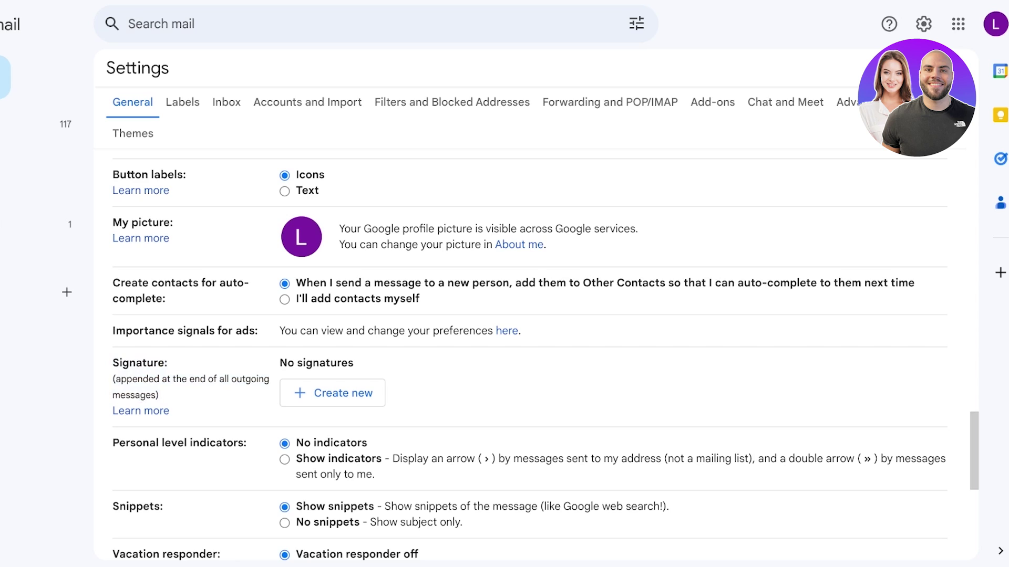
{"action": "left_click_drag", "start_coordinate": [115, 379], "coordinate": [158, 395]}
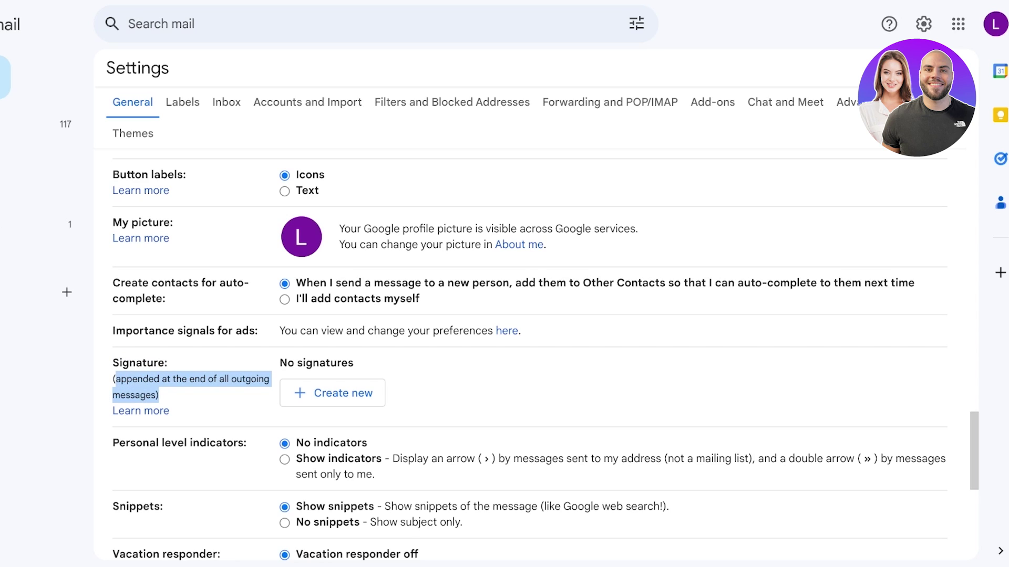
{"action": "left_click", "coordinate": [159, 395]}
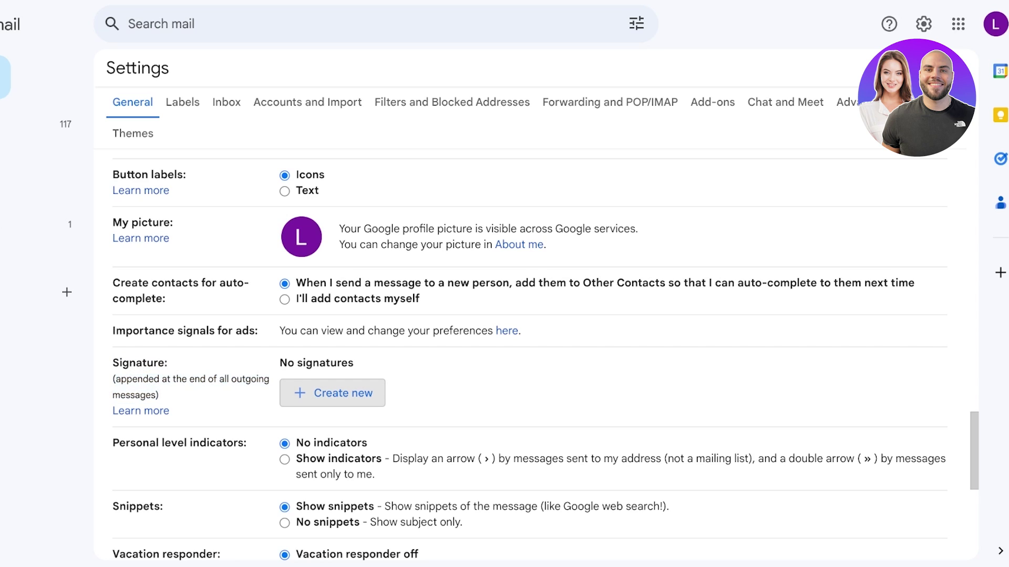
- Add a new signature named with the account owner's full name, leaving its text empty
{"action": "left_click", "coordinate": [332, 393]}
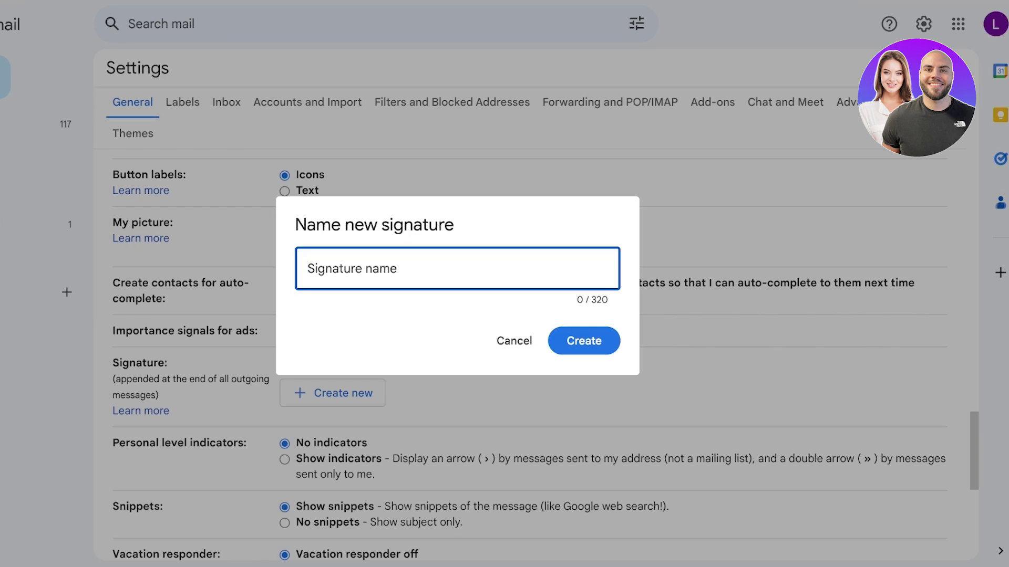
{"action": "type", "text": "LILY DAVI"}
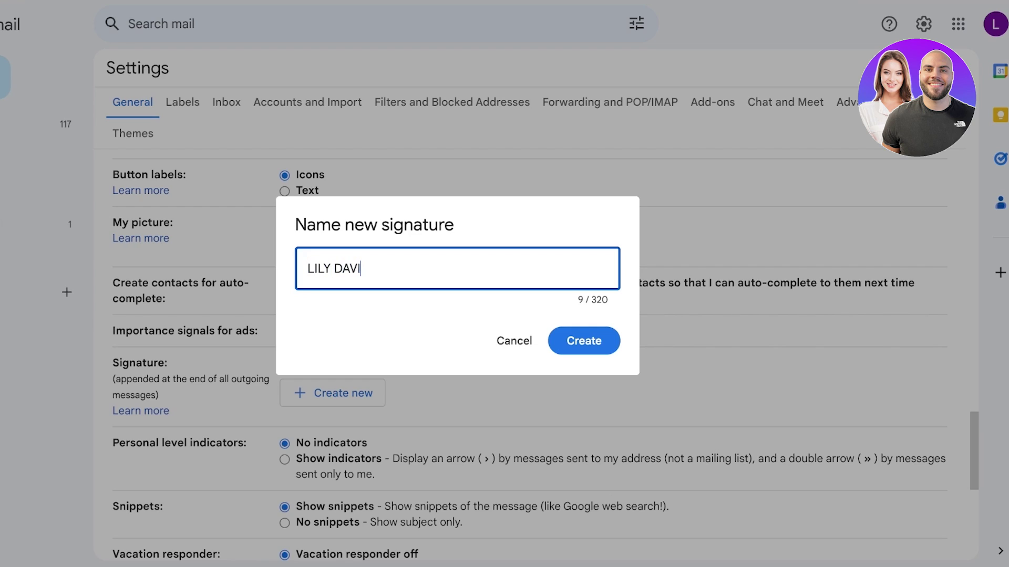
{"action": "key", "text": "BackSpace"}
{"action": "key", "text": "BackSpace"}
{"action": "key", "text": "BackSpace"}
{"action": "key", "text": "BackSpace"}
{"action": "key", "text": "BackSpace"}
{"action": "key", "text": "BackSpace"}
{"action": "key", "text": "BackSpace"}
{"action": "key", "text": "BackSpace"}
{"action": "type", "text": "ily Davis"}
{"action": "key", "text": "Return"}
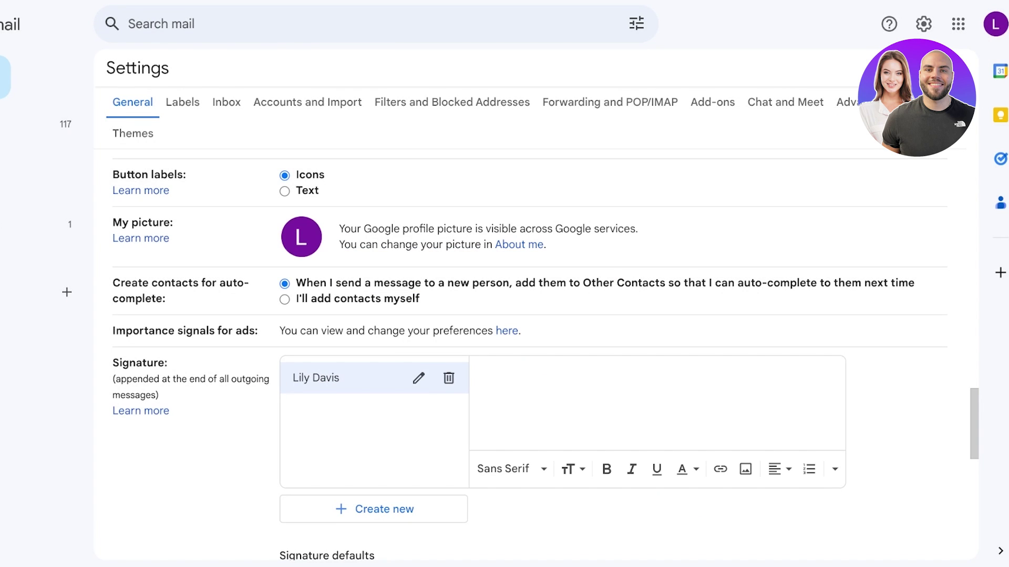
{"action": "type", "text": "A"}
{"action": "key", "text": "BackSpace"}
- Choose the new signature as the default for new emails
{"action": "scroll", "coordinate": [526, 316], "scroll_direction": "down", "scroll_amount": 2}
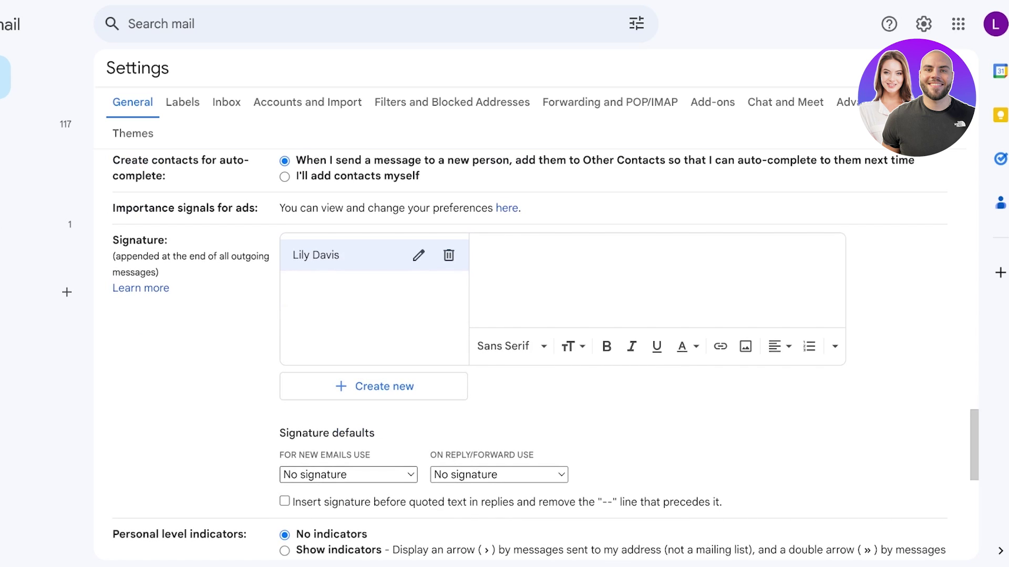
{"action": "scroll", "coordinate": [545, 356], "scroll_direction": "down", "scroll_amount": 1}
{"action": "left_click", "coordinate": [349, 435]}
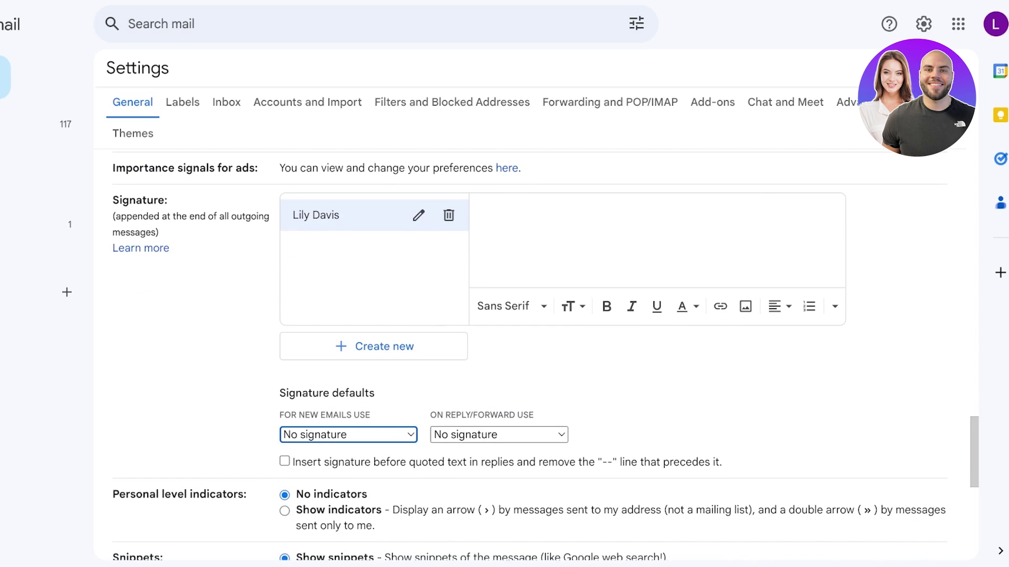
{"action": "key", "text": "Down"}
{"action": "key", "text": "Return"}
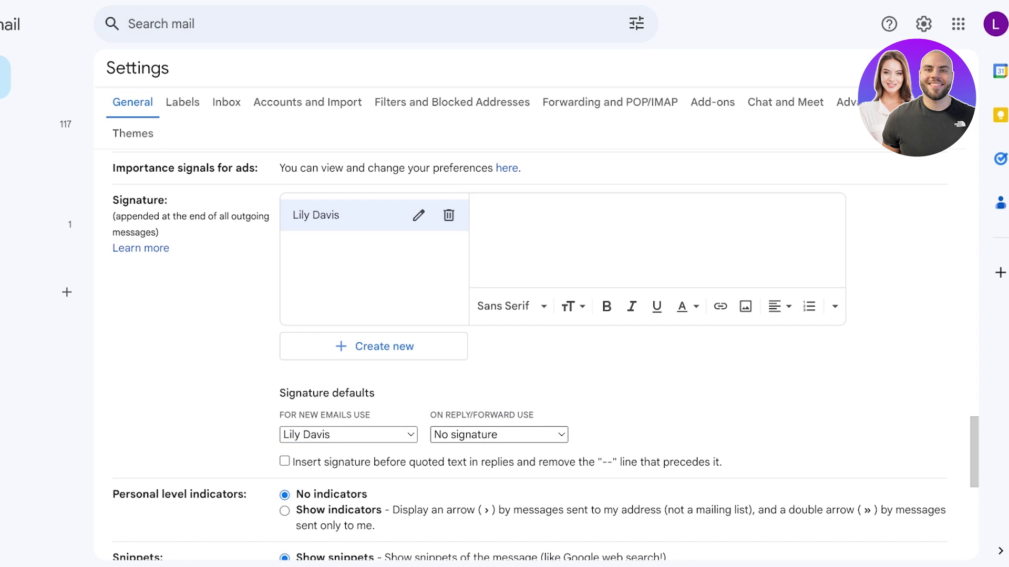
- Leave Settings discarding changes and open the Annual Water Consumption Meeting invitation
{"action": "left_click", "coordinate": [499, 435]}
{"action": "key", "text": "Return"}
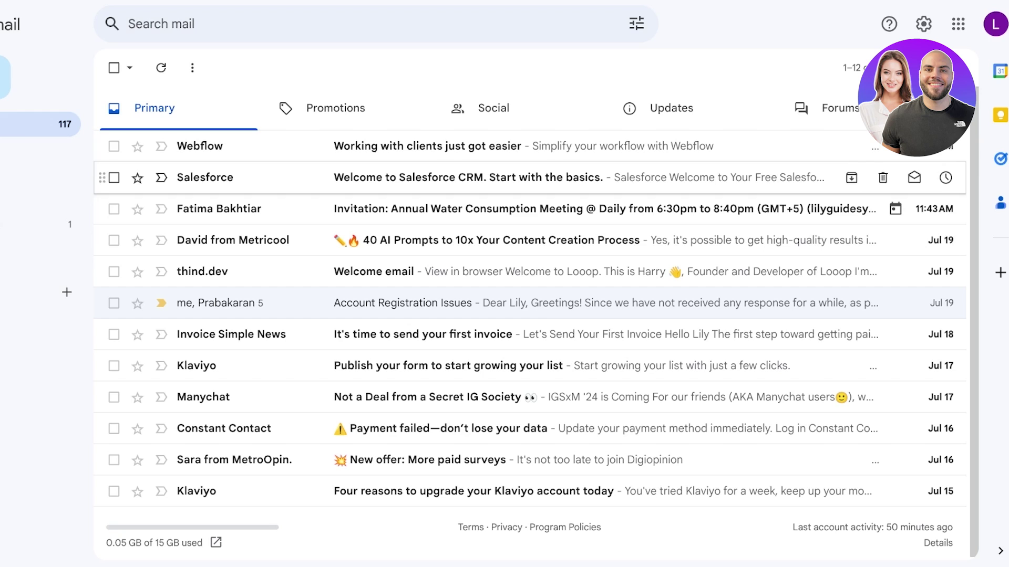
{"action": "left_click", "coordinate": [473, 209]}
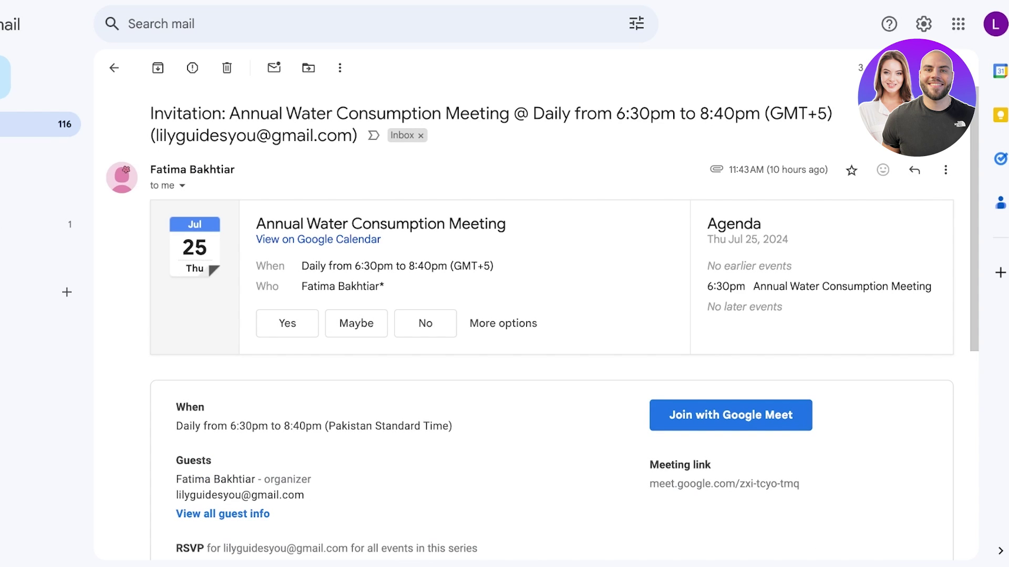
- Forward the invitation to the organizer's suggested address
{"action": "left_click", "coordinate": [945, 170]}
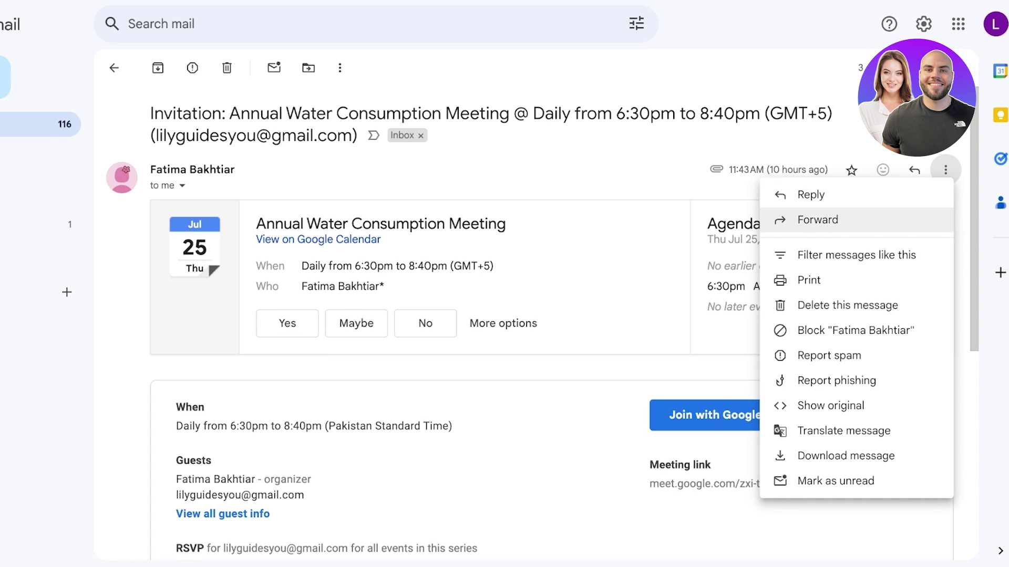
{"action": "left_click", "coordinate": [817, 219]}
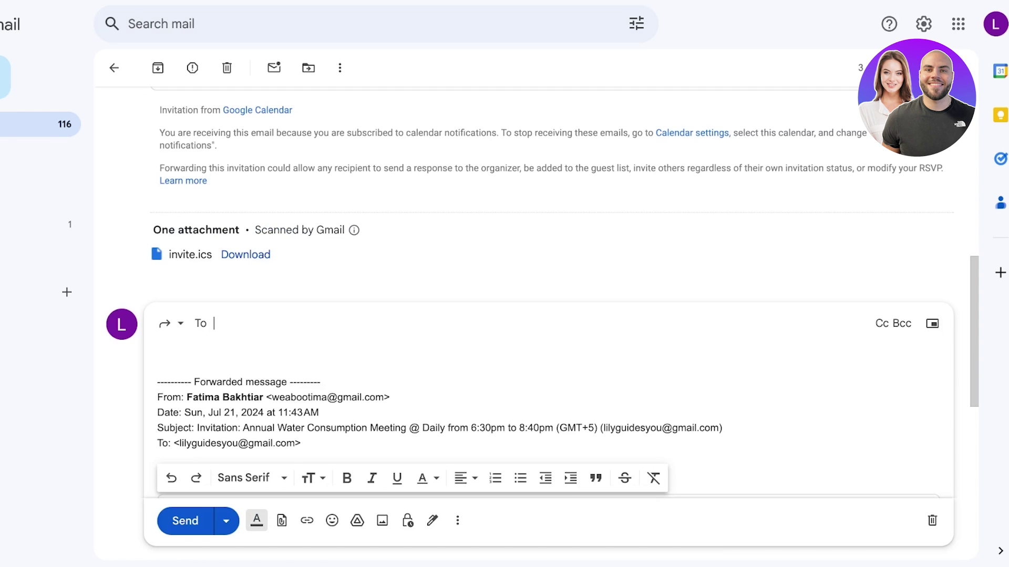
{"action": "type", "text": "w"}
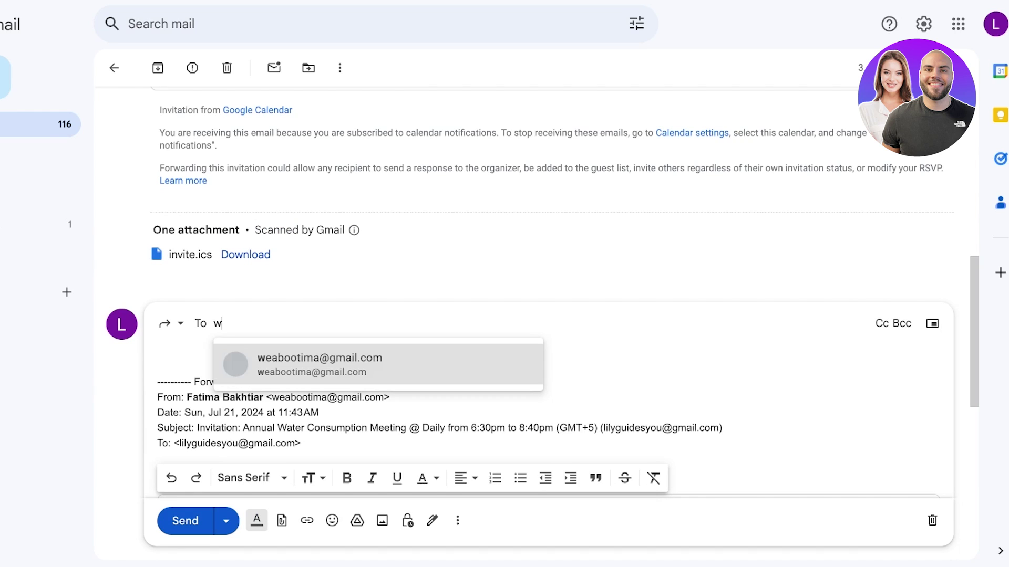
{"action": "type", "text": "e"}
{"action": "key", "text": "Return"}
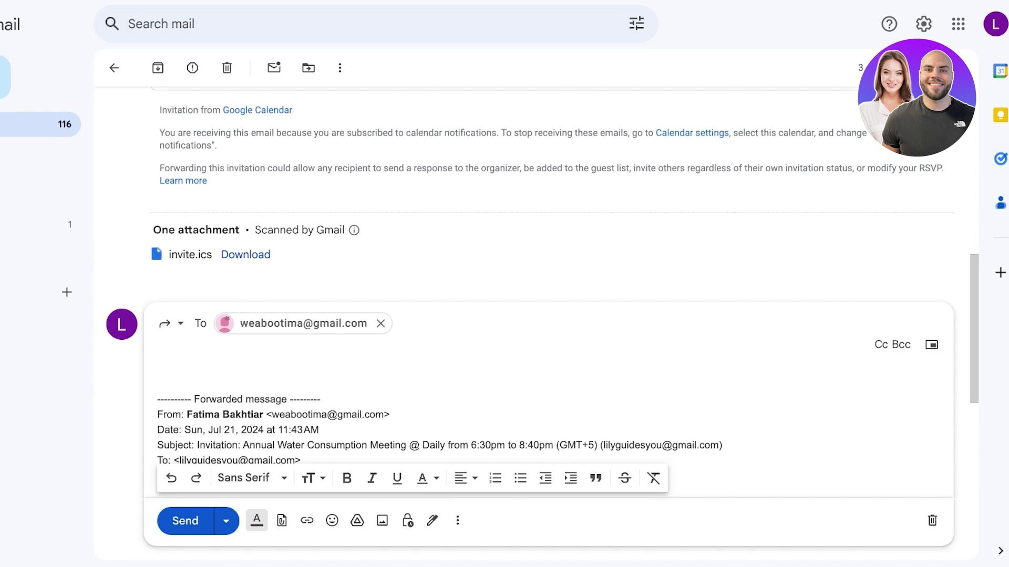
- Delete the 'Forwarded message' header line from the forward's body
{"action": "scroll", "coordinate": [542, 292], "scroll_direction": "down", "scroll_amount": 3}
{"action": "key", "text": "ctrl+shift+Left"}
{"action": "key", "text": "ctrl+shift+Left"}
{"action": "key", "text": "ctrl+shift+Left"}
{"action": "key", "text": "ctrl+shift+Left"}
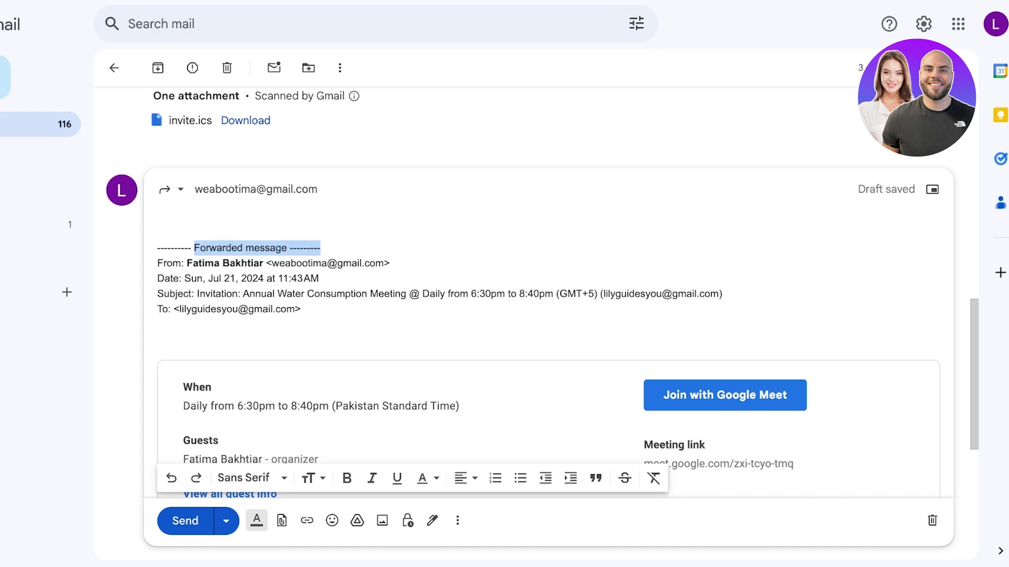
{"action": "left_click", "coordinate": [217, 247]}
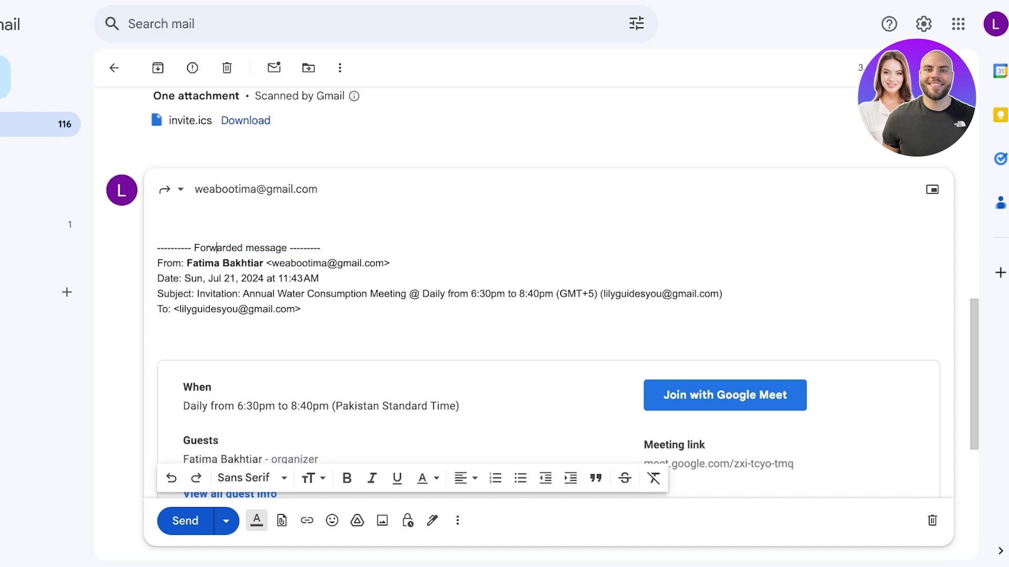
{"action": "triple_click", "coordinate": [216, 247]}
{"action": "key", "text": "BackSpace"}
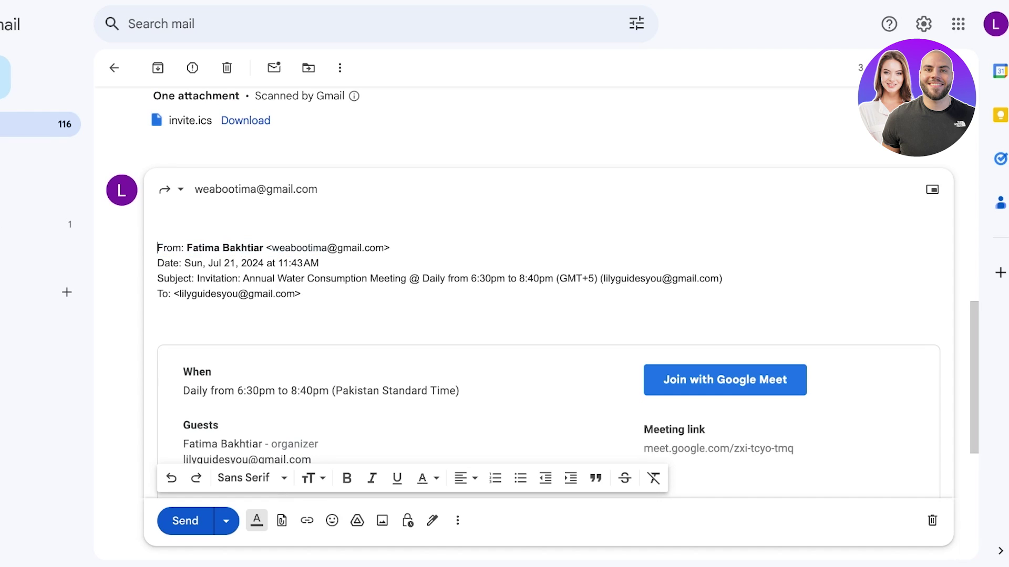
- Remove the invite.ics attachment and send the forward with Ctrl+Enter
{"action": "scroll", "coordinate": [525, 315], "scroll_direction": "down", "scroll_amount": 7}
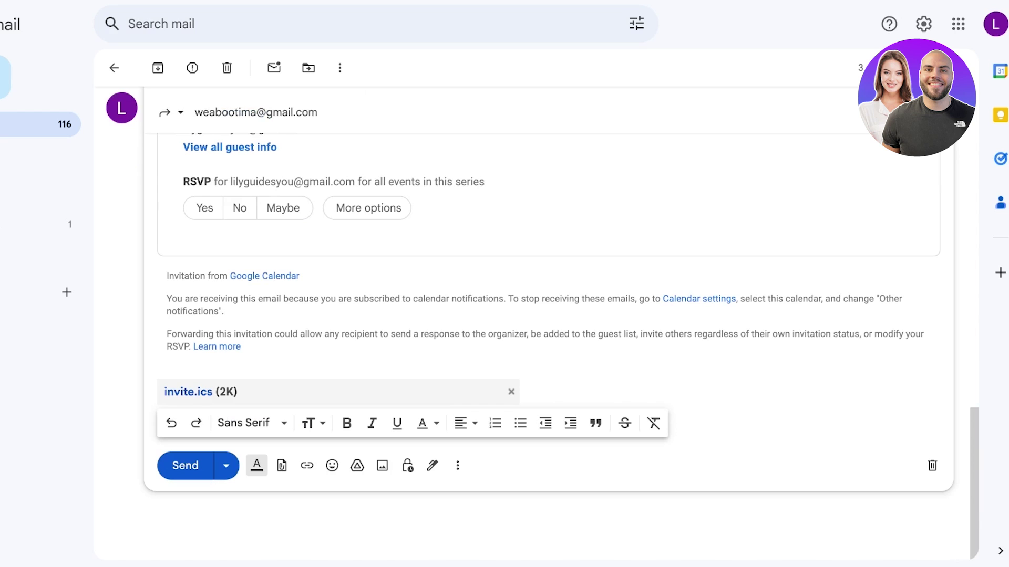
{"action": "scroll", "coordinate": [525, 315], "scroll_direction": "up", "scroll_amount": 5}
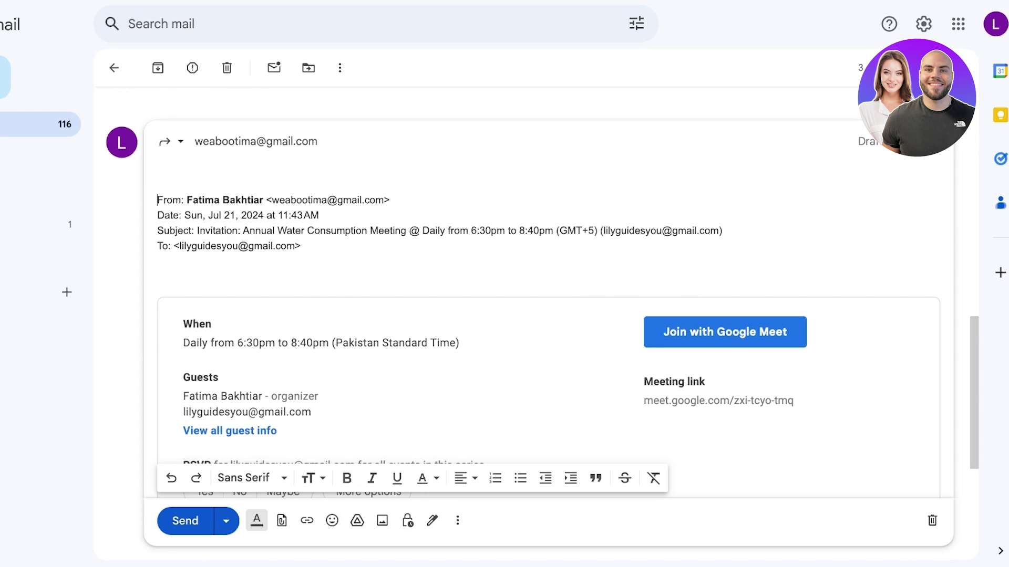
{"action": "scroll", "coordinate": [526, 315], "scroll_direction": "down", "scroll_amount": 7}
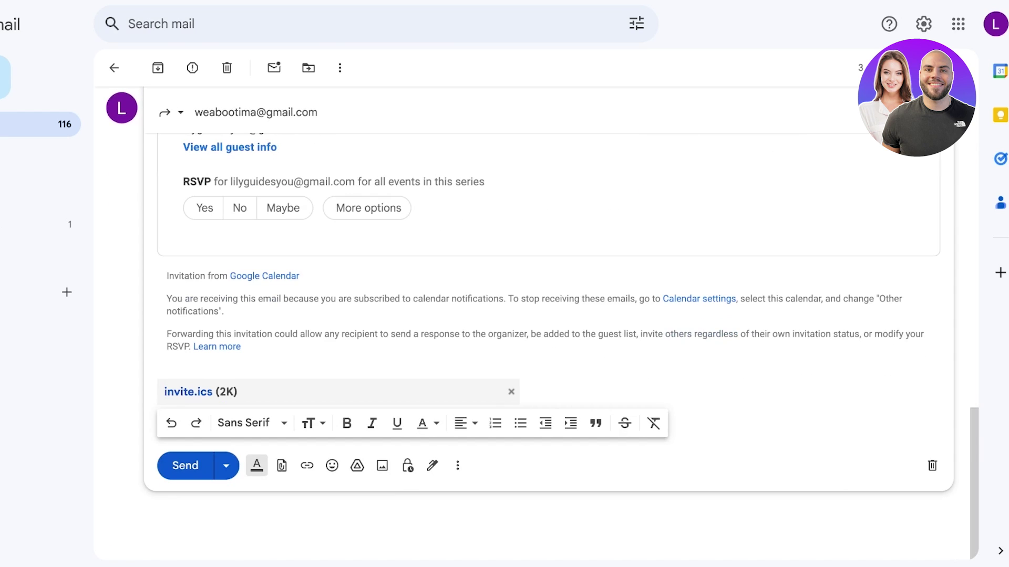
{"action": "scroll", "coordinate": [525, 315], "scroll_direction": "up", "scroll_amount": 5}
{"action": "scroll", "coordinate": [526, 316], "scroll_direction": "up", "scroll_amount": 4}
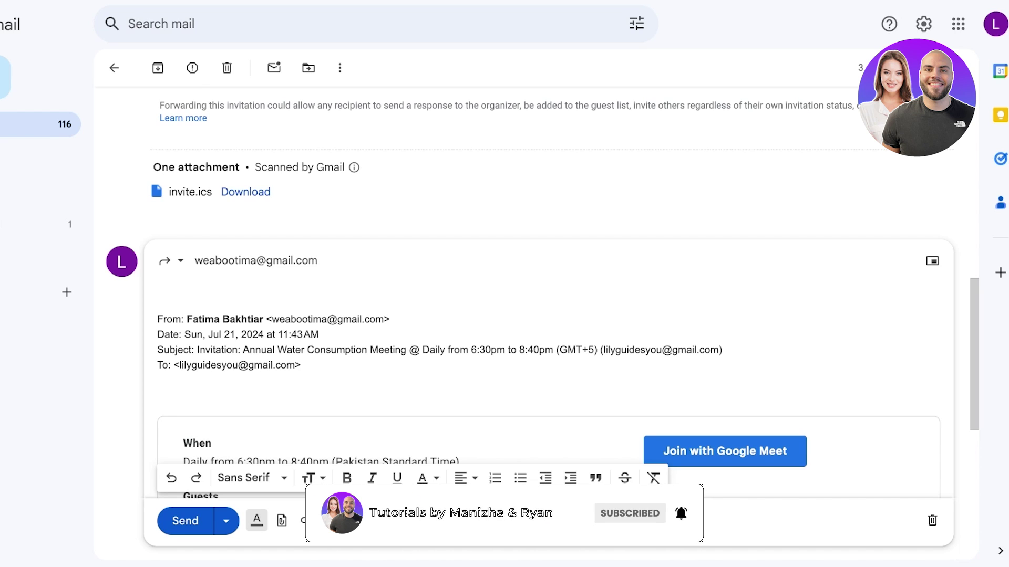
{"action": "scroll", "coordinate": [526, 315], "scroll_direction": "down", "scroll_amount": 8}
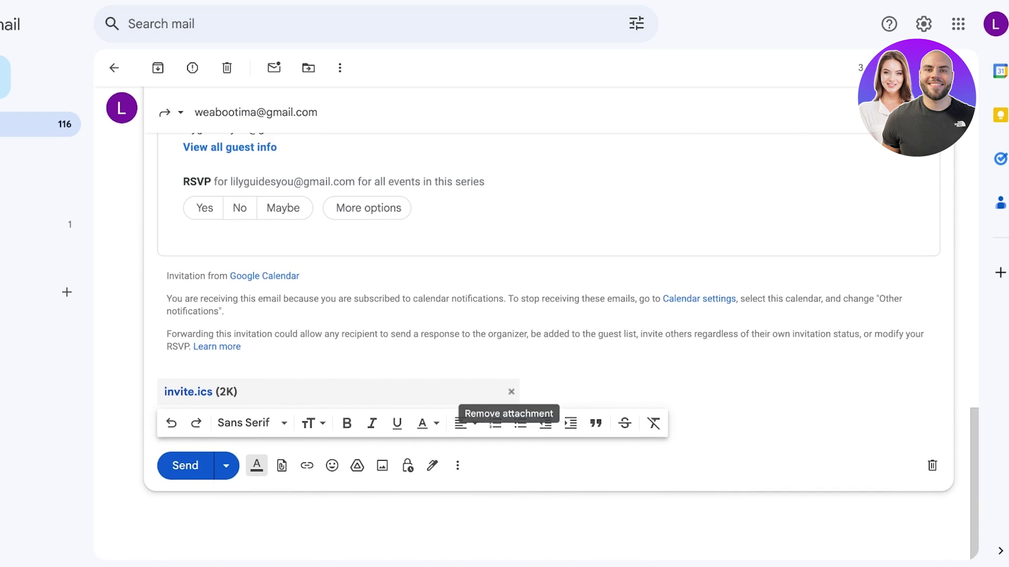
{"action": "left_click", "coordinate": [511, 391]}
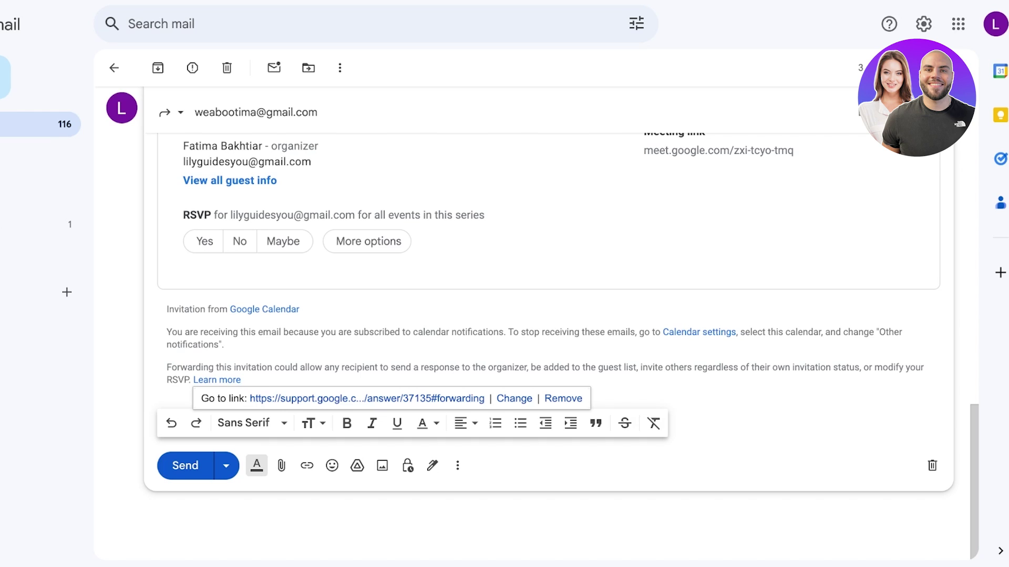
{"action": "key", "text": "ctrl+Return"}
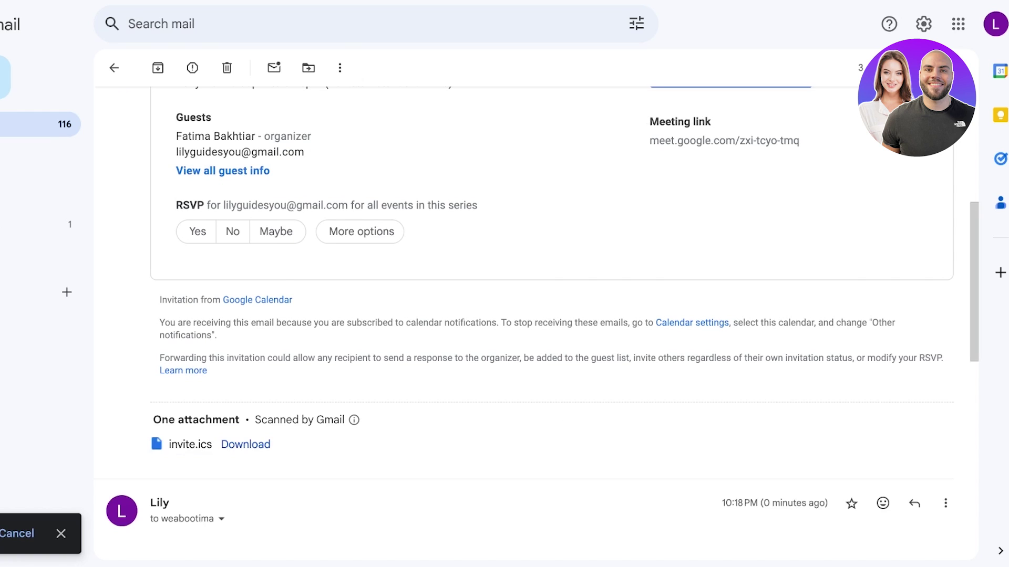
{"action": "key", "text": "u"}
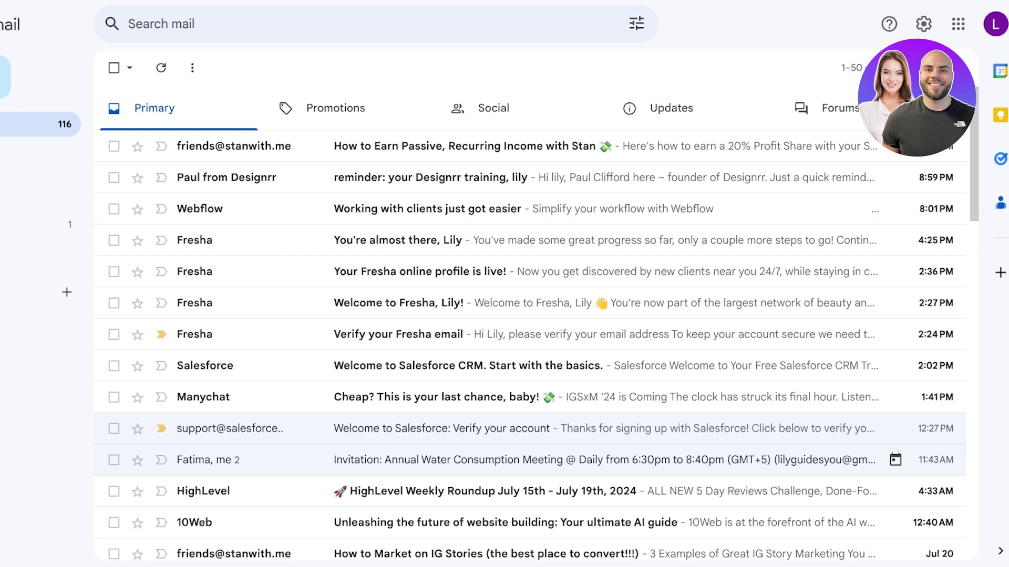
{"action": "left_click", "coordinate": [923, 23]}
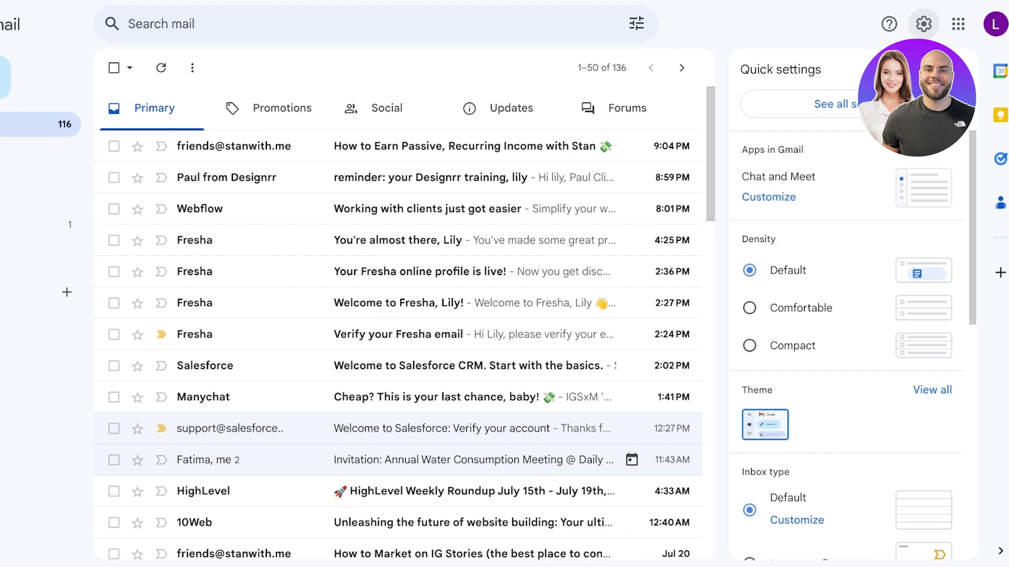
{"action": "scroll", "coordinate": [525, 315], "scroll_direction": "down", "scroll_amount": 5}
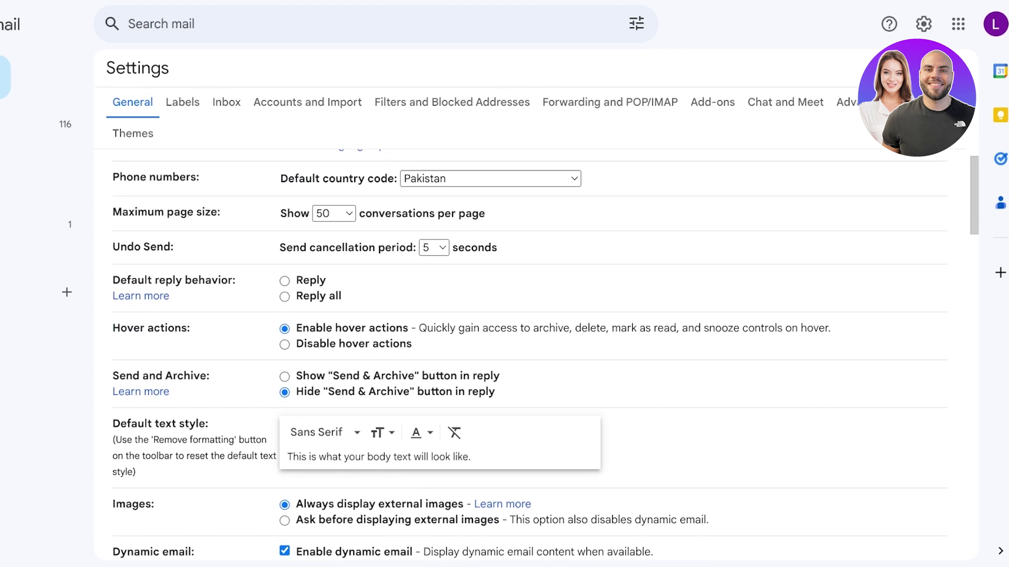
{"action": "scroll", "coordinate": [525, 316], "scroll_direction": "down", "scroll_amount": 20}
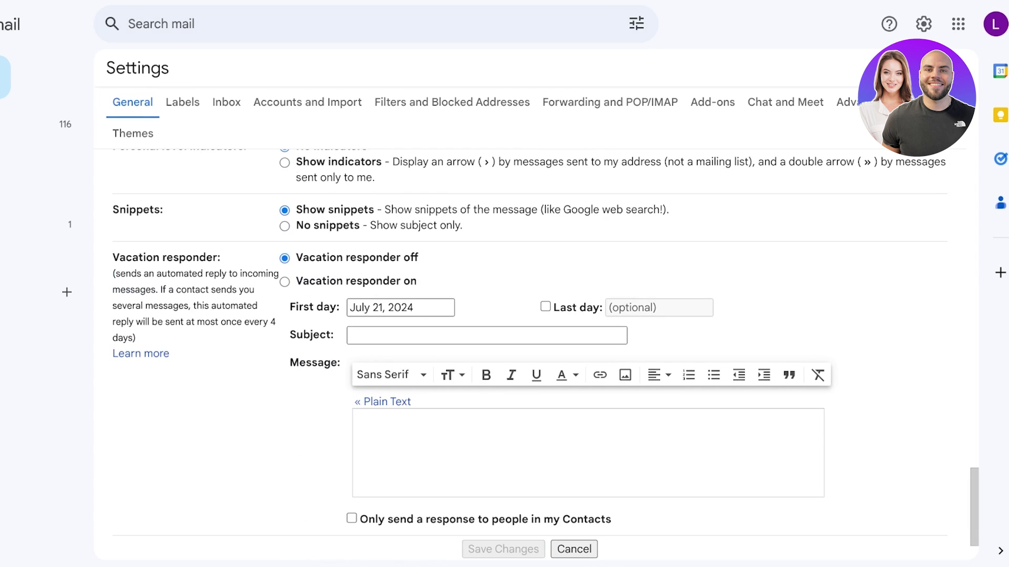
{"action": "scroll", "coordinate": [526, 315], "scroll_direction": "down", "scroll_amount": 1}
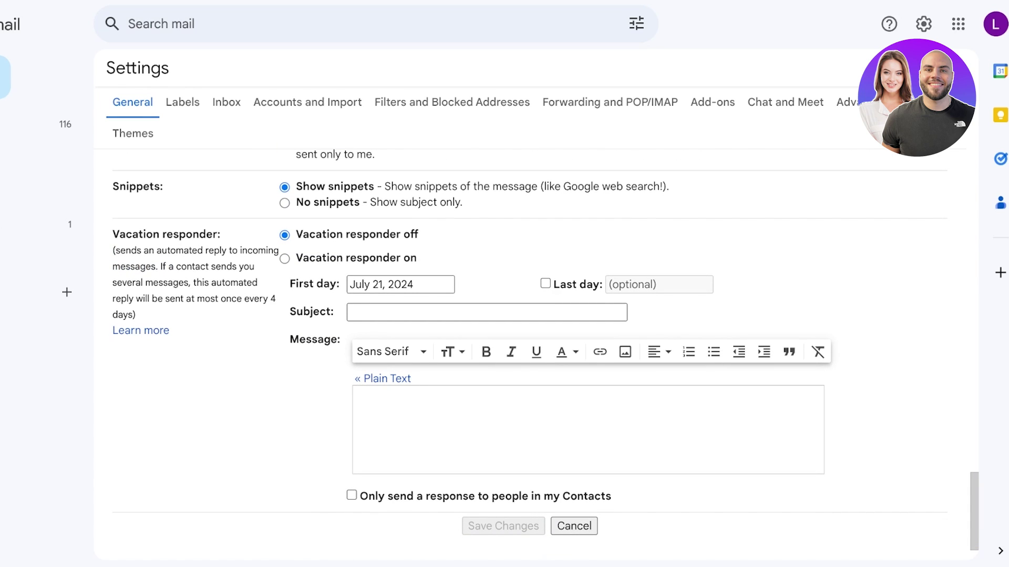
{"action": "scroll", "coordinate": [525, 315], "scroll_direction": "down", "scroll_amount": 2}
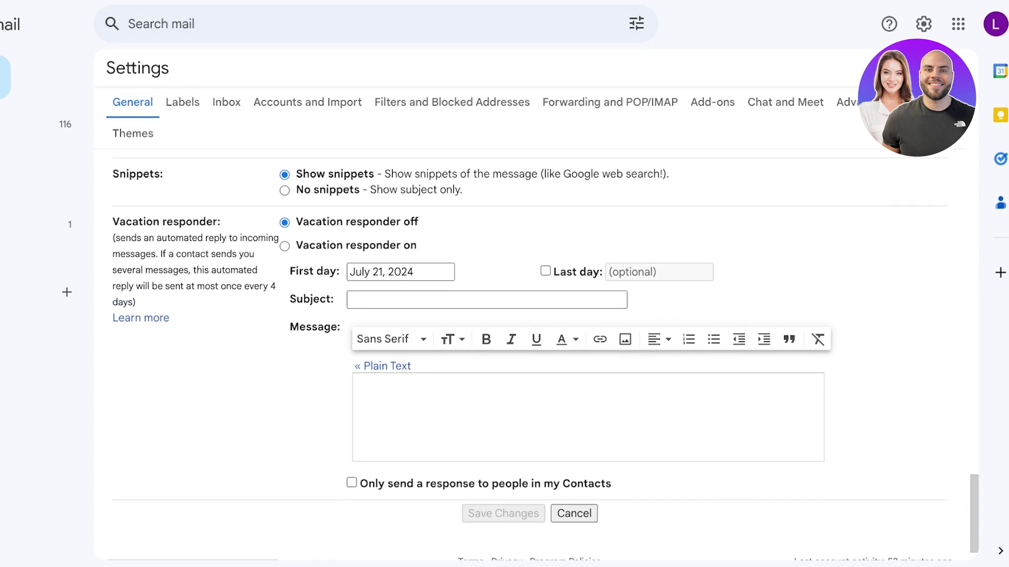
{"action": "left_click", "coordinate": [284, 246]}
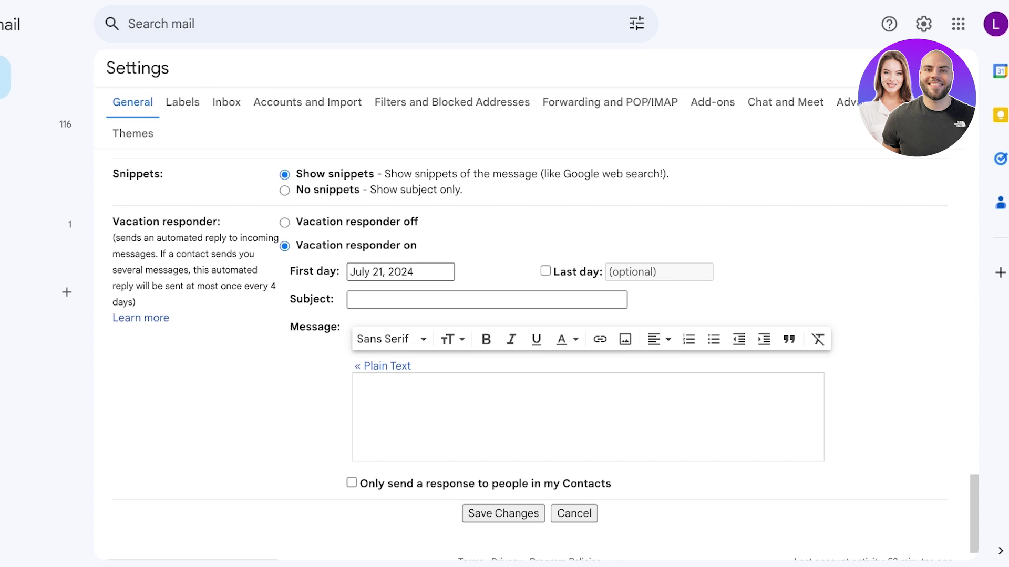
{"action": "left_click", "coordinate": [394, 271]}
{"action": "key", "text": "Escape"}
{"action": "scroll", "coordinate": [525, 316], "scroll_direction": "down", "scroll_amount": 1}
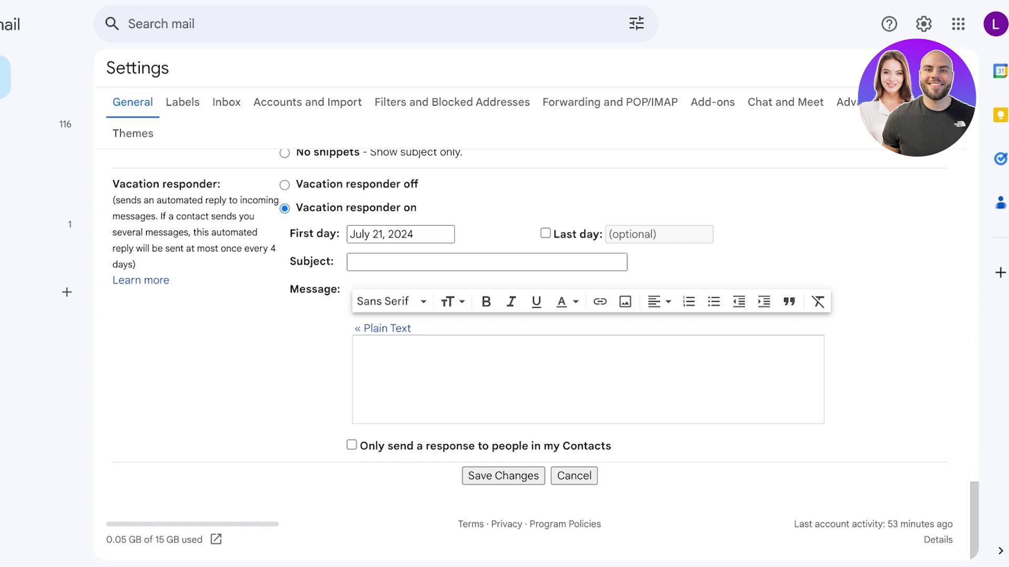
{"action": "left_click", "coordinate": [351, 445]}
{"action": "scroll", "coordinate": [542, 355], "scroll_direction": "up", "scroll_amount": 2}
{"action": "scroll", "coordinate": [541, 354], "scroll_direction": "down", "scroll_amount": 1}
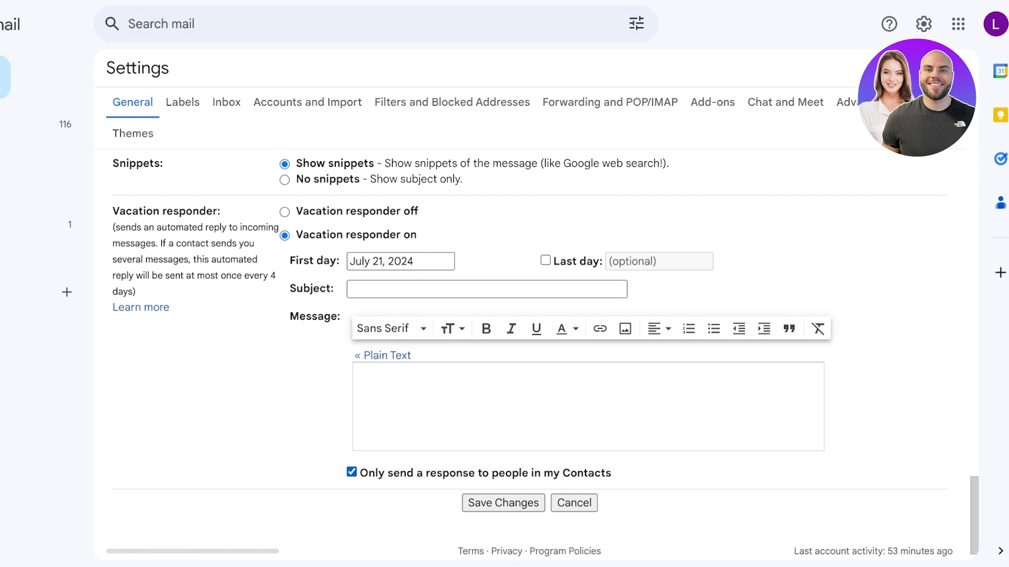
{"action": "left_click", "coordinate": [352, 472]}
{"action": "scroll", "coordinate": [525, 315], "scroll_direction": "up", "scroll_amount": 7}
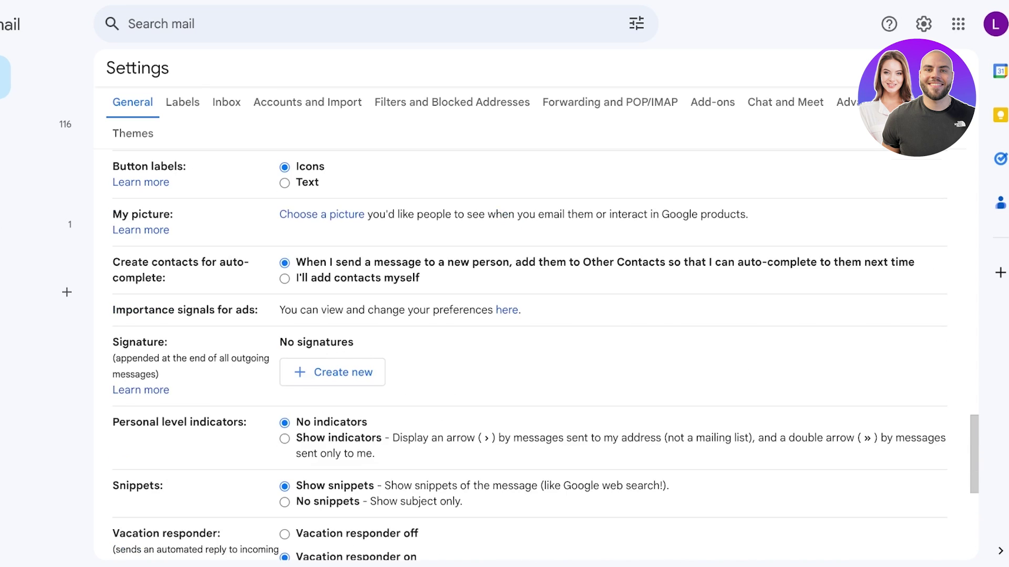
- Select 'Show indicators' under Personal level indicators
{"action": "scroll", "coordinate": [526, 355], "scroll_direction": "down", "scroll_amount": 1}
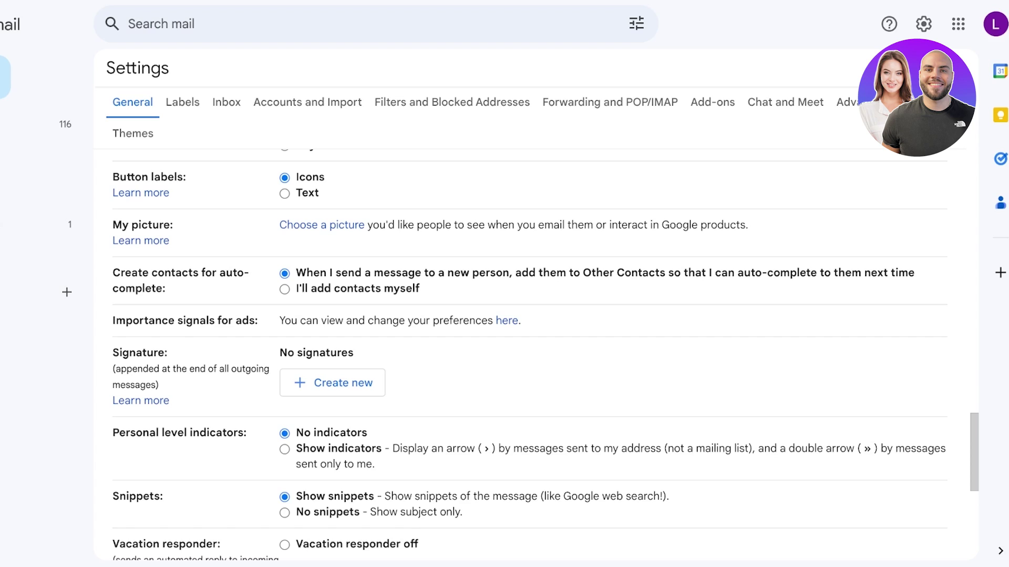
{"action": "left_click", "coordinate": [284, 449]}
{"action": "scroll", "coordinate": [545, 359], "scroll_direction": "up", "scroll_amount": 20}
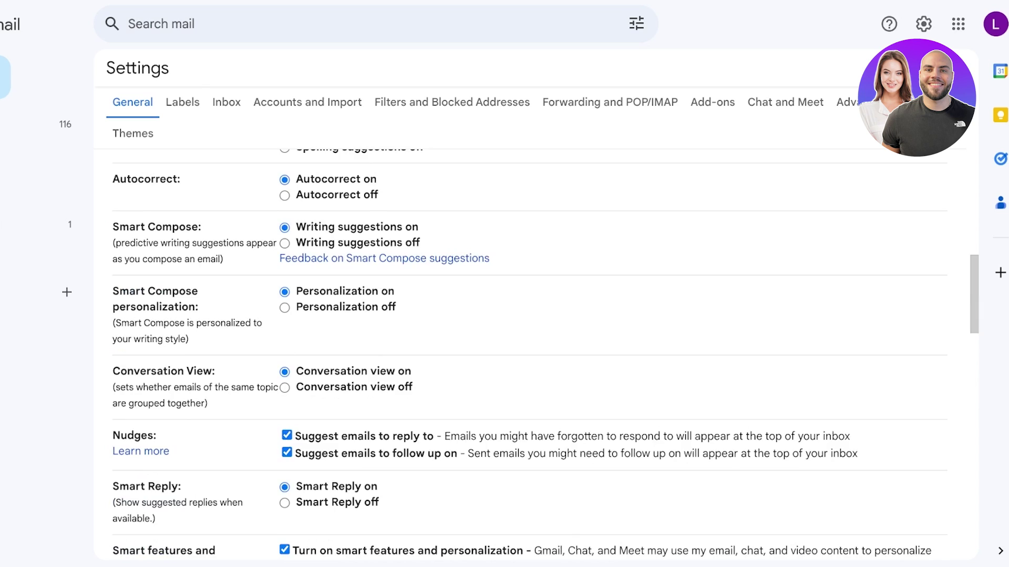
{"action": "scroll", "coordinate": [545, 360], "scroll_direction": "up", "scroll_amount": 12}
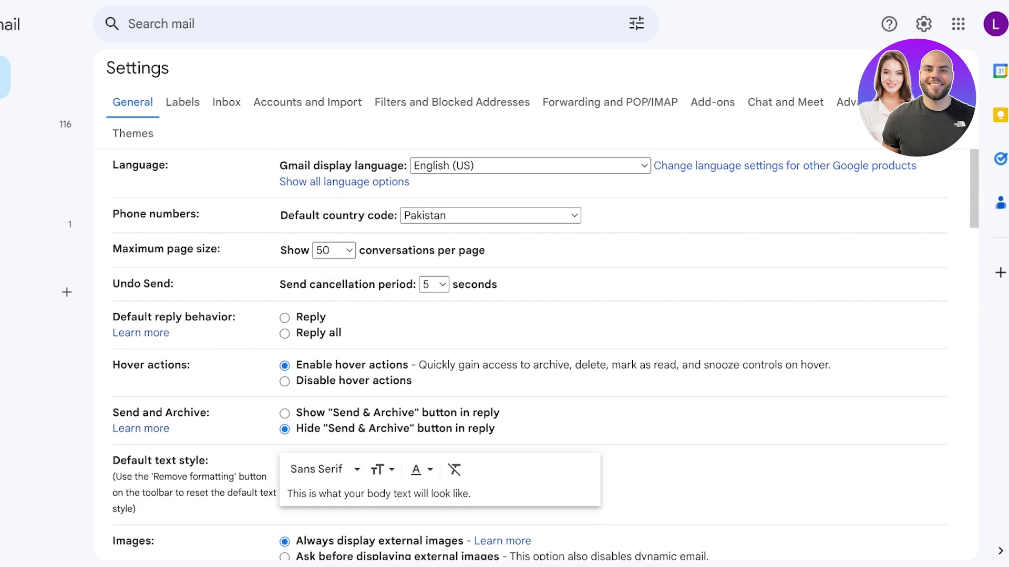
{"action": "scroll", "coordinate": [545, 357], "scroll_direction": "down", "scroll_amount": 3}
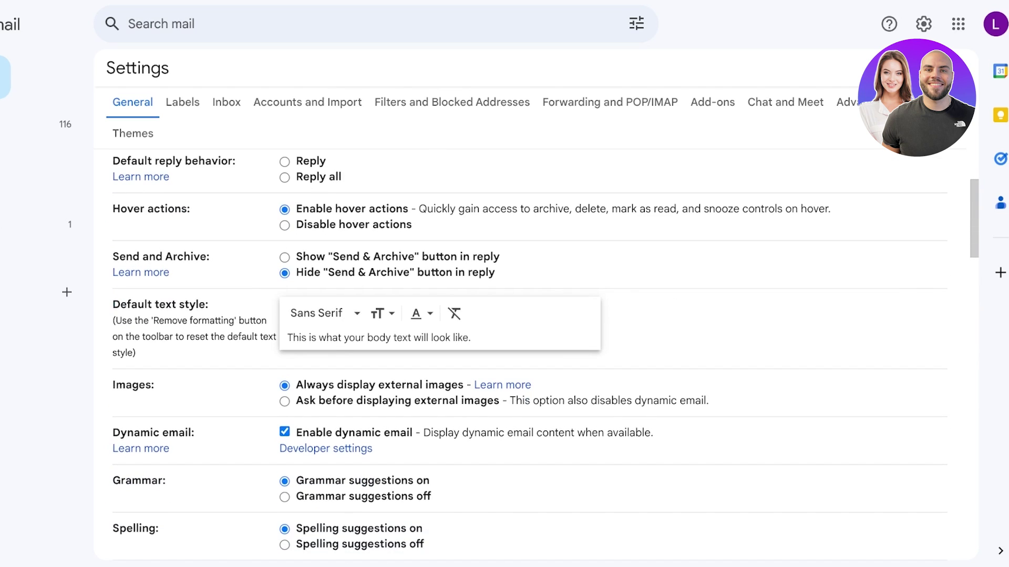
- Try Tahoma, Large size and grey text colours, then reset the default text style
{"action": "left_click", "coordinate": [323, 313]}
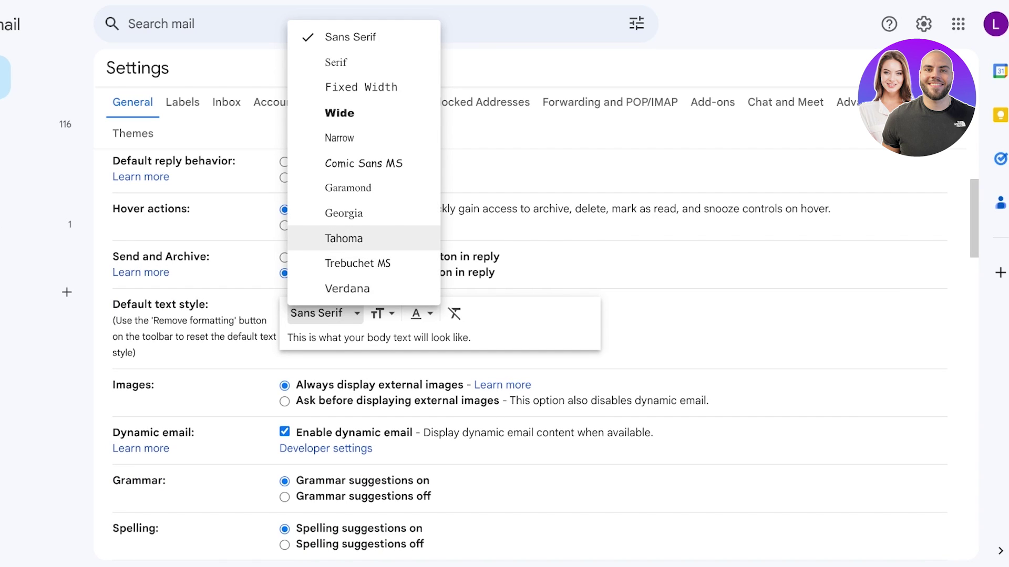
{"action": "left_click", "coordinate": [343, 238]}
{"action": "left_click", "coordinate": [381, 313]}
{"action": "left_click", "coordinate": [420, 261]}
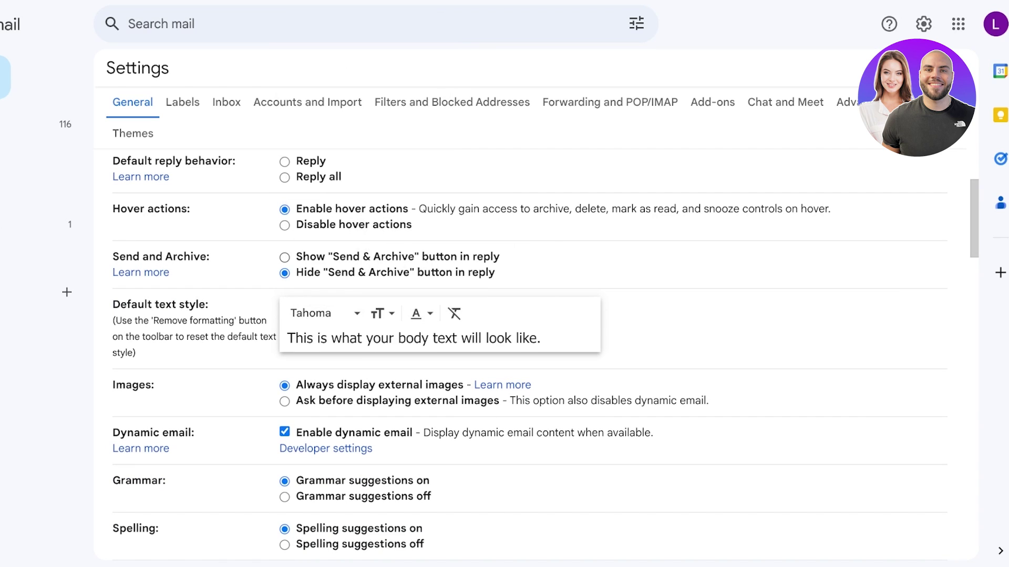
{"action": "left_click", "coordinate": [420, 314]}
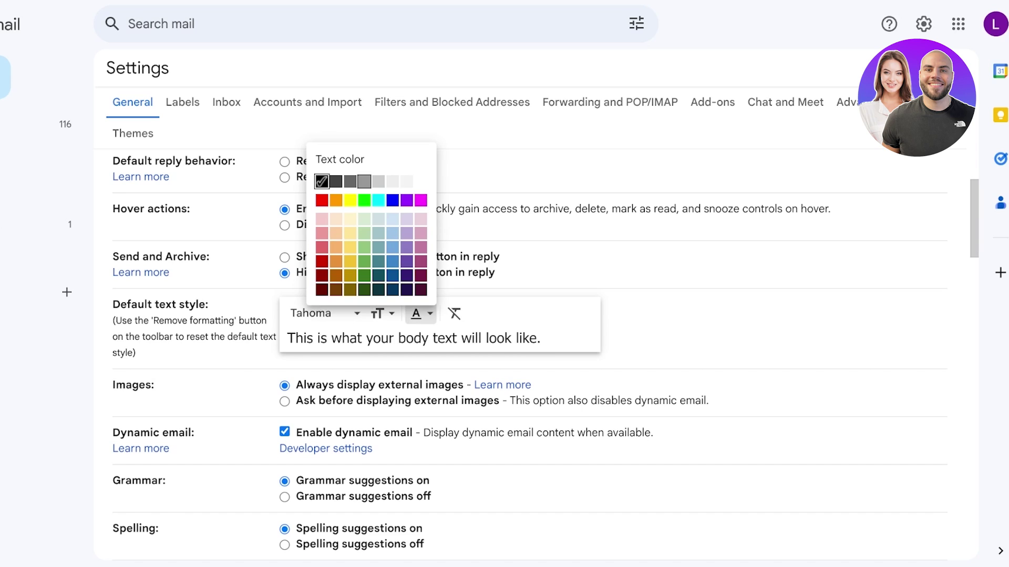
{"action": "left_click", "coordinate": [364, 181]}
{"action": "left_click", "coordinate": [420, 314]}
{"action": "left_click", "coordinate": [350, 181]}
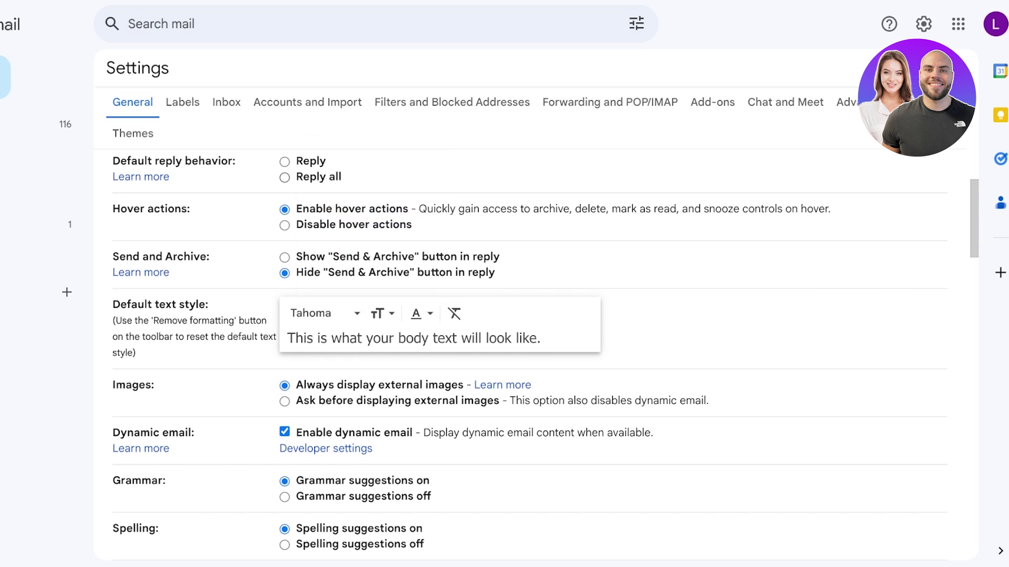
{"action": "left_click", "coordinate": [454, 314]}
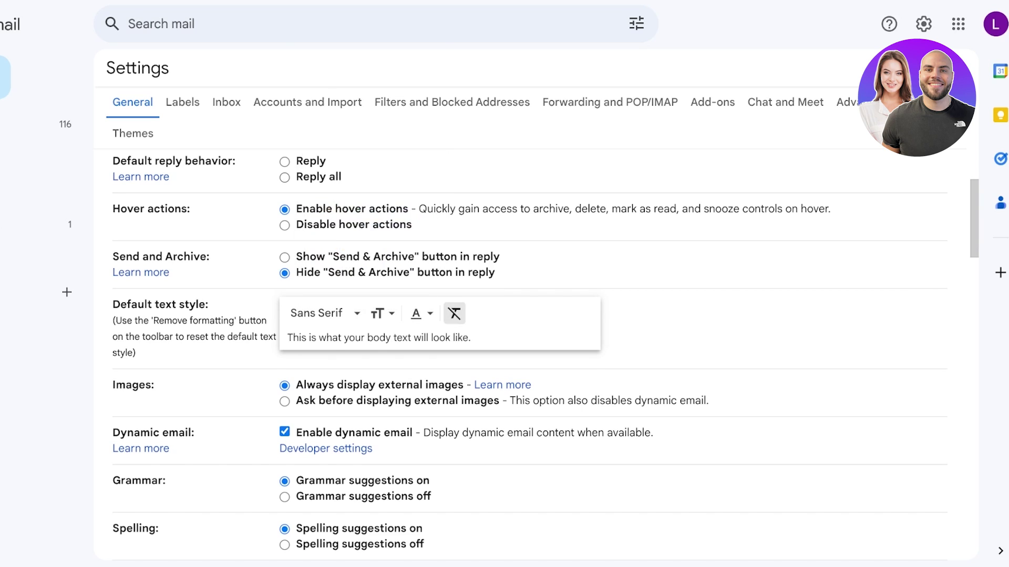
- Pick Comic Sans MS font, Large size and dark maroon colour for default text
{"action": "left_click", "coordinate": [324, 314]}
{"action": "left_click", "coordinate": [357, 263]}
{"action": "left_click", "coordinate": [322, 313]}
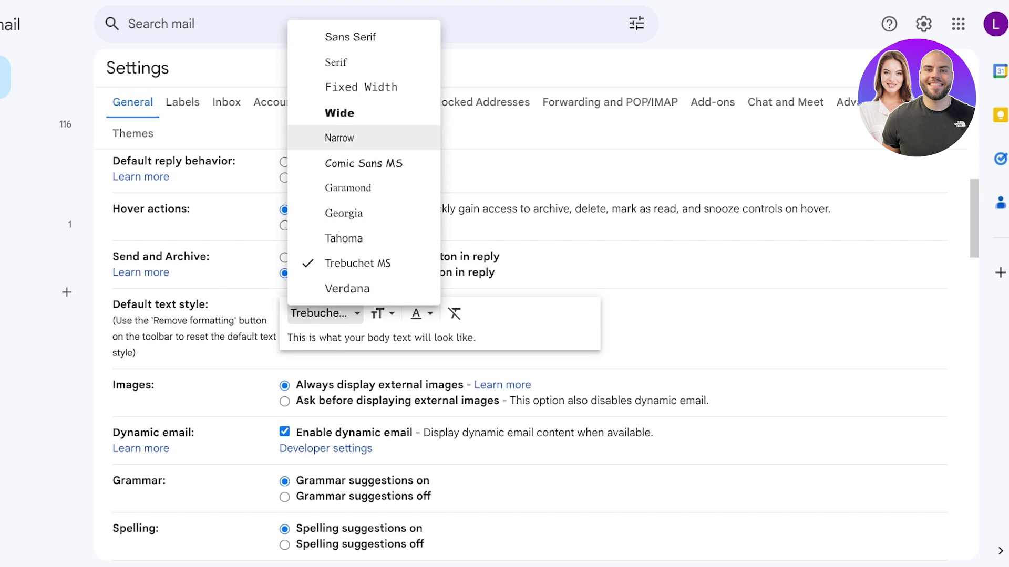
{"action": "left_click", "coordinate": [363, 163]}
{"action": "left_click", "coordinate": [377, 314]}
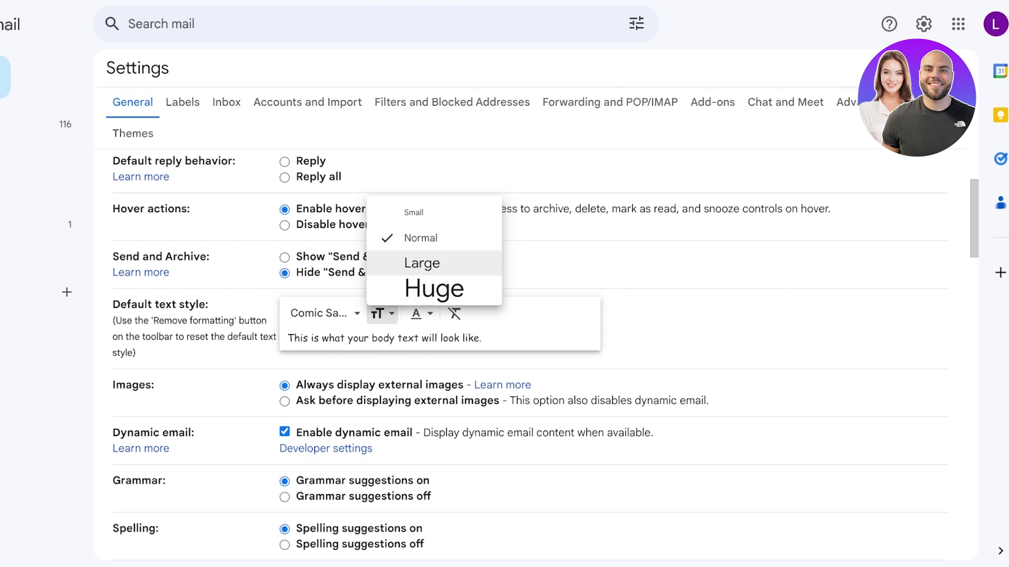
{"action": "left_click", "coordinate": [415, 261]}
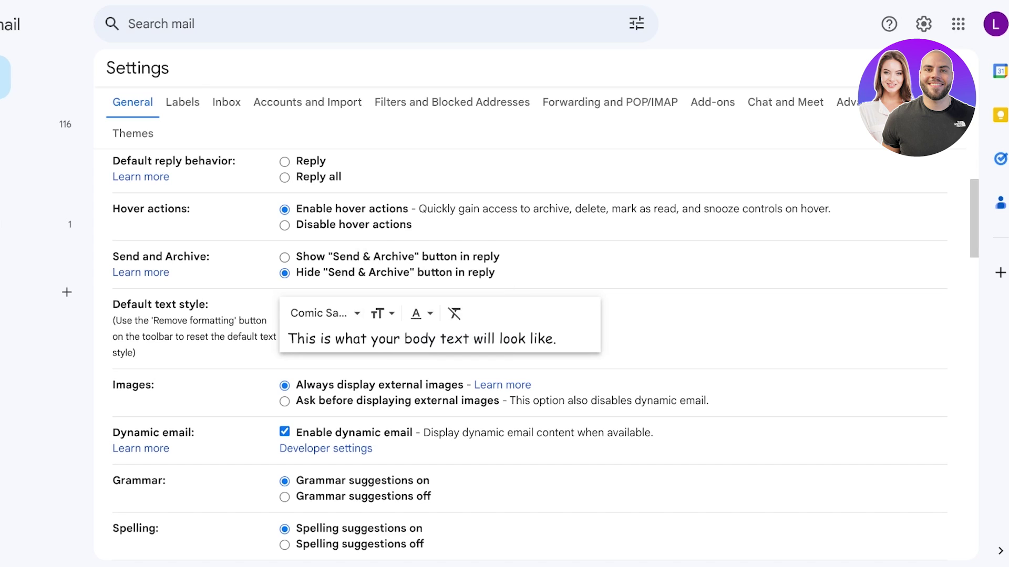
{"action": "left_click", "coordinate": [420, 314]}
{"action": "left_click", "coordinate": [421, 275]}
{"action": "scroll", "coordinate": [525, 357], "scroll_direction": "down", "scroll_amount": 10}
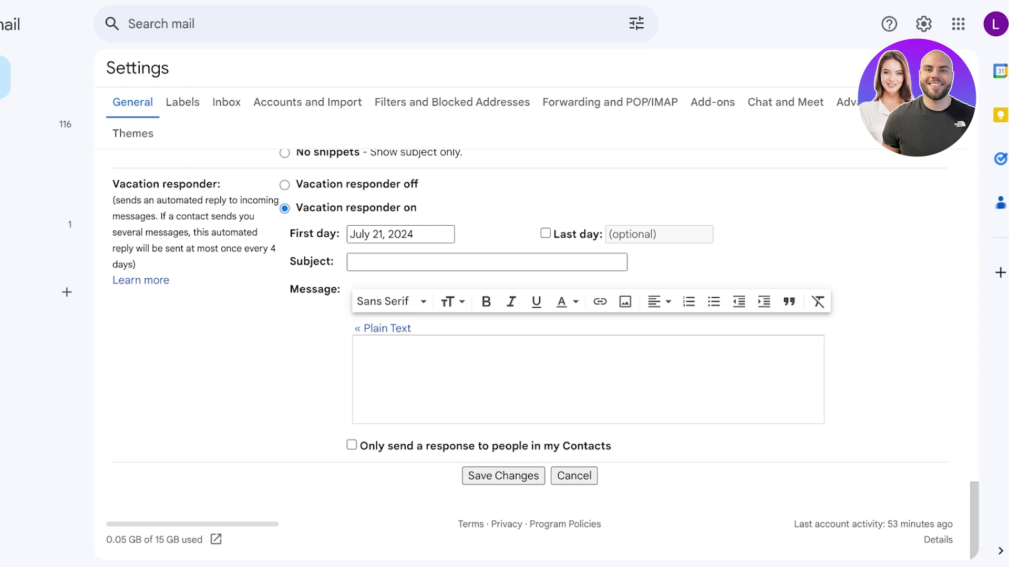
- Turn the vacation responder off and save the settings
{"action": "double_click", "coordinate": [319, 184]}
{"action": "left_click", "coordinate": [284, 184]}
{"action": "left_click", "coordinate": [503, 476]}
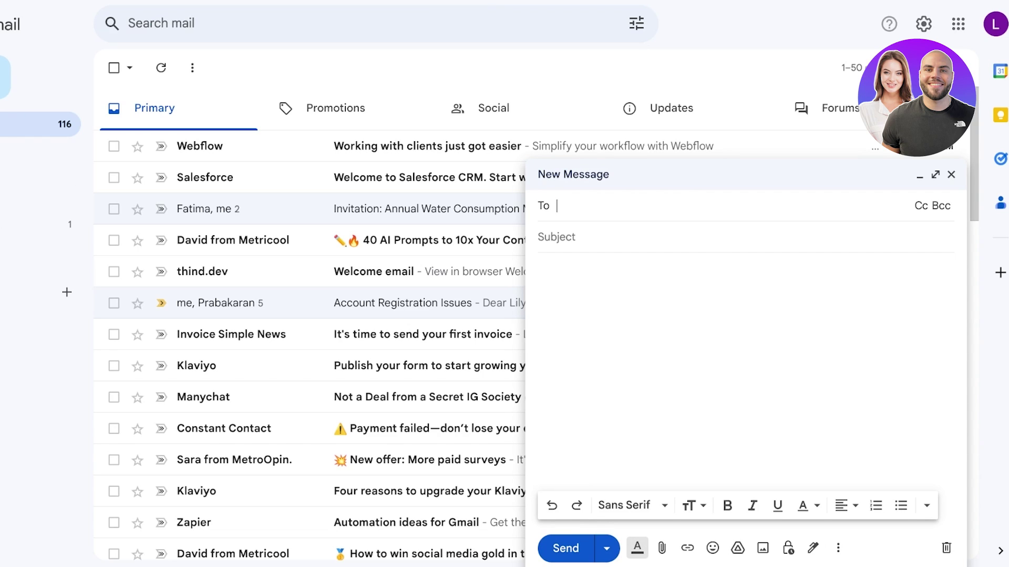
- Address a new draft to the suggested contact with body 'Not altering my fomart', shown full screen
{"action": "type", "text": "wea"}
{"action": "key", "text": "Return"}
{"action": "left_click", "coordinate": [541, 272]}
{"action": "type", "text": "A"}
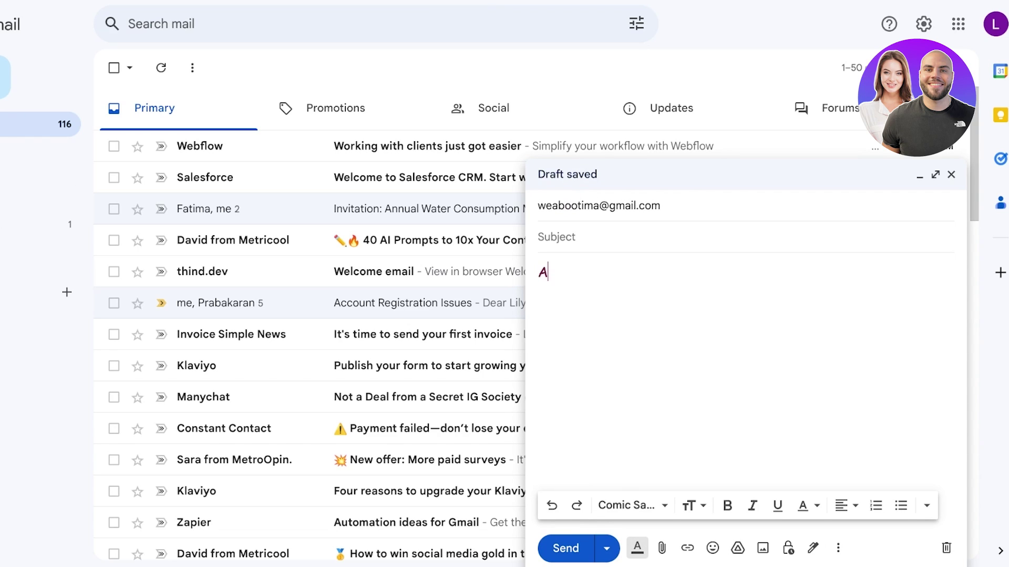
{"action": "type", "text": "ssihasu"}
{"action": "key", "text": "BackSpace"}
{"action": "key", "text": "BackSpace"}
{"action": "key", "text": "BackSpace"}
{"action": "key", "text": "BackSpace"}
{"action": "key", "text": "BackSpace"}
{"action": "key", "text": "BackSpace"}
{"action": "key", "text": "BackSpace"}
{"action": "key", "text": "BackSpace"}
{"action": "type", "text": "N"}
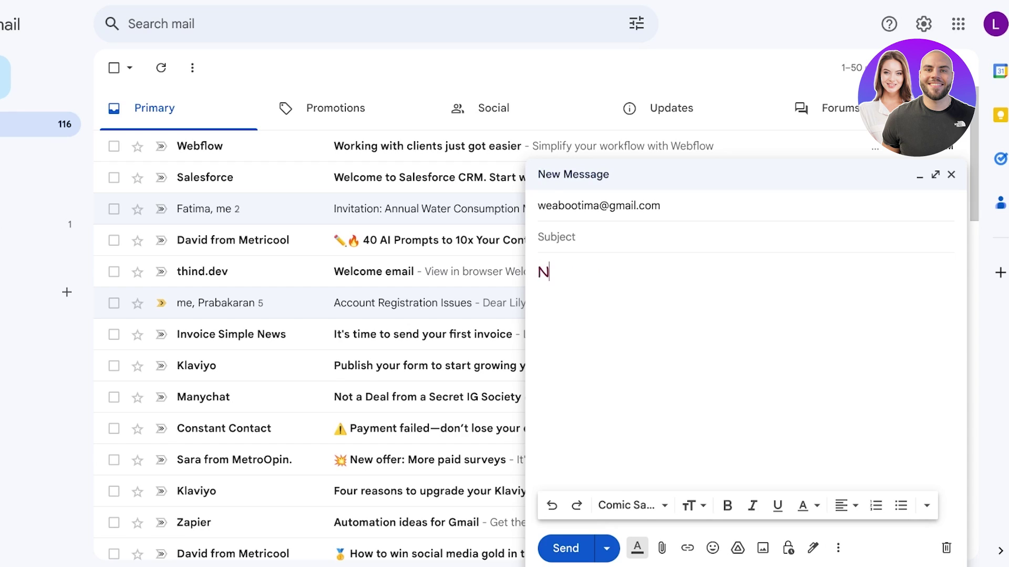
{"action": "type", "text": "ot altering "}
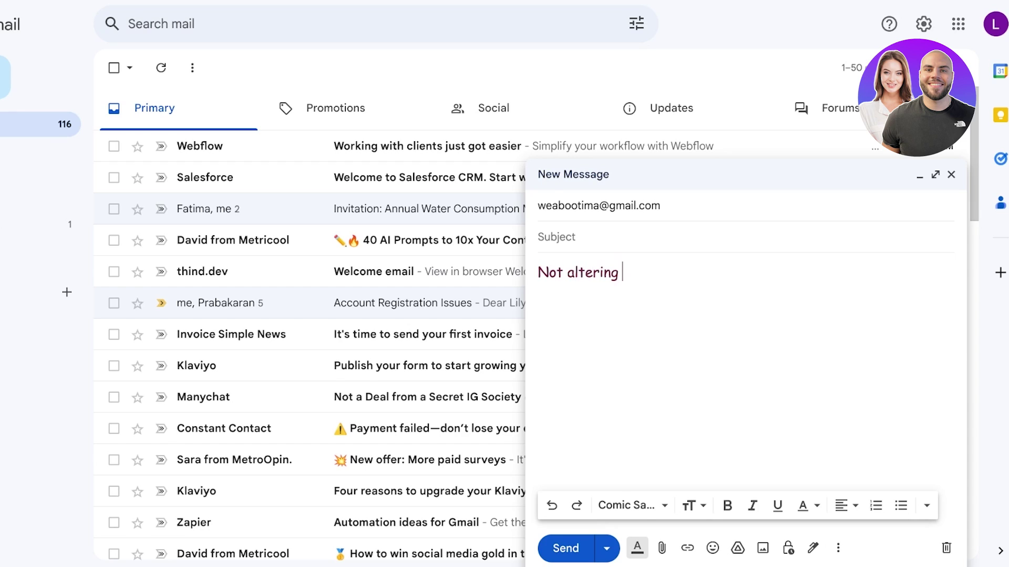
{"action": "type", "text": "my fomart"}
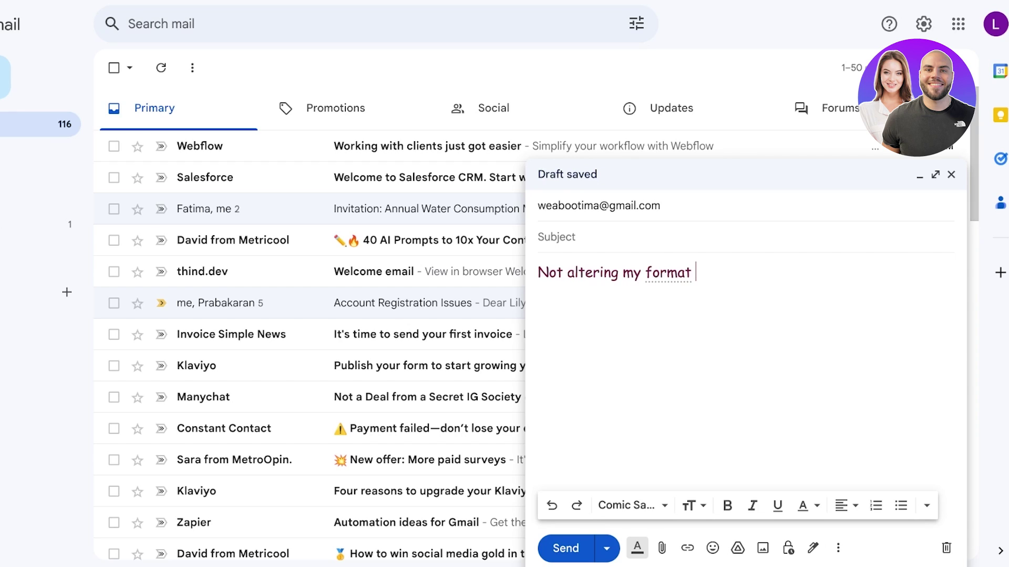
{"action": "left_click", "coordinate": [936, 174]}
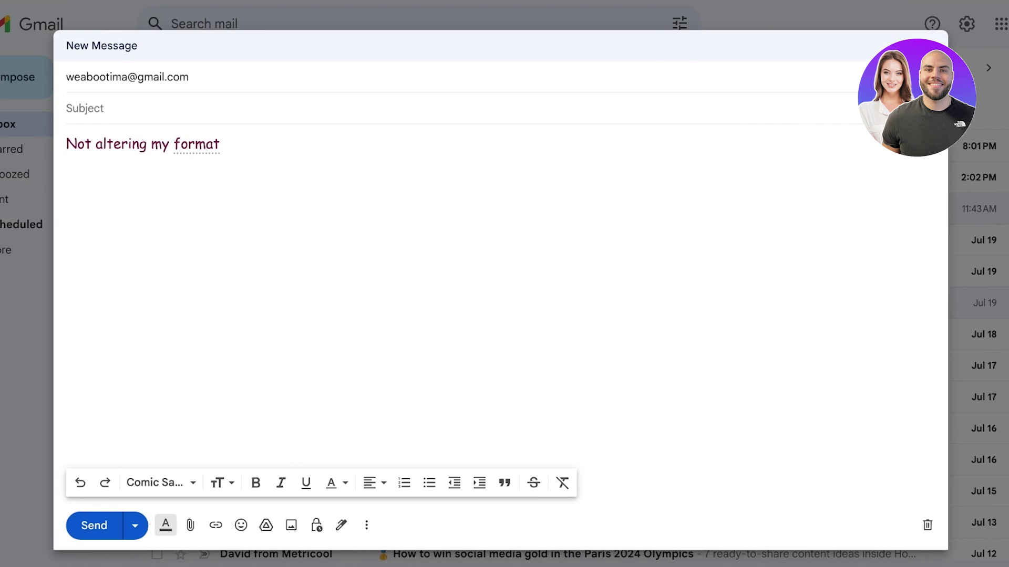
- Apply the Garamond font to the whole body line
{"action": "key", "text": "shift+Left"}
{"action": "key", "text": "shift+Left"}
{"action": "key", "text": "shift+Left"}
{"action": "key", "text": "shift+Home"}
{"action": "left_click", "coordinate": [158, 482]}
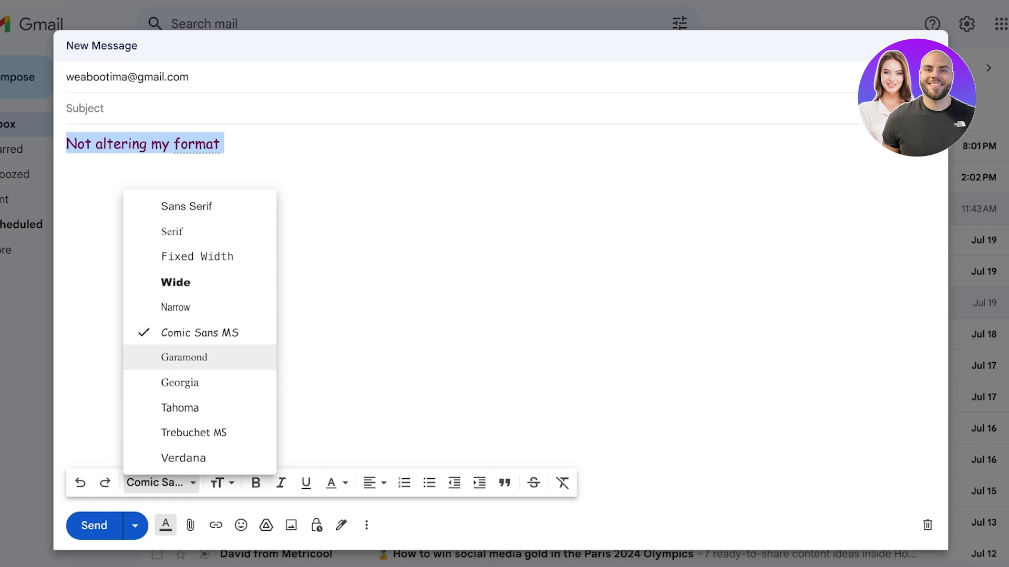
{"action": "left_click", "coordinate": [184, 356]}
{"action": "key", "text": "Right"}
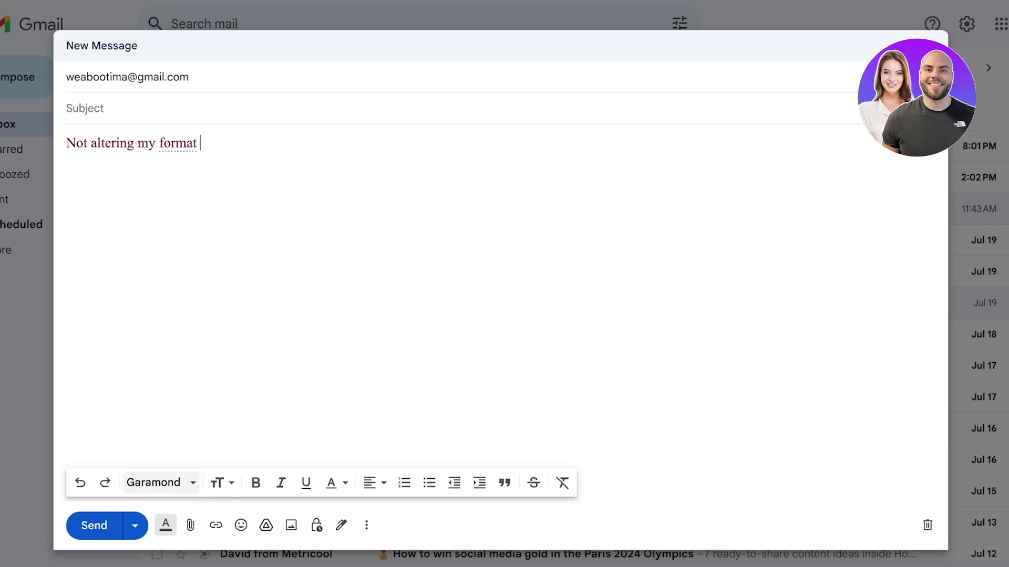
- Change the body line to Serif, reveal the recipient, and minimize the draft
{"action": "left_click", "coordinate": [158, 482]}
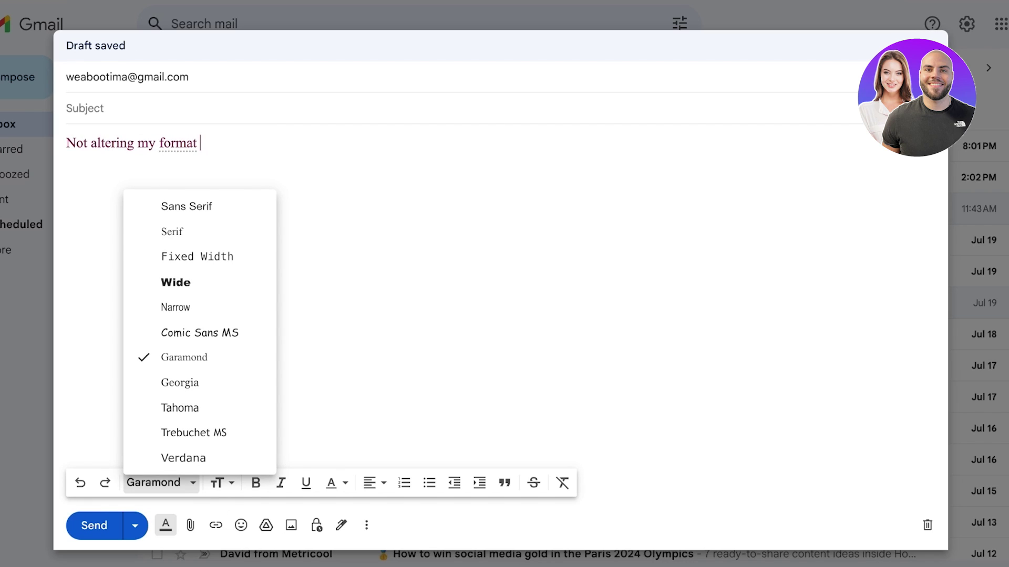
{"action": "key", "text": "Escape"}
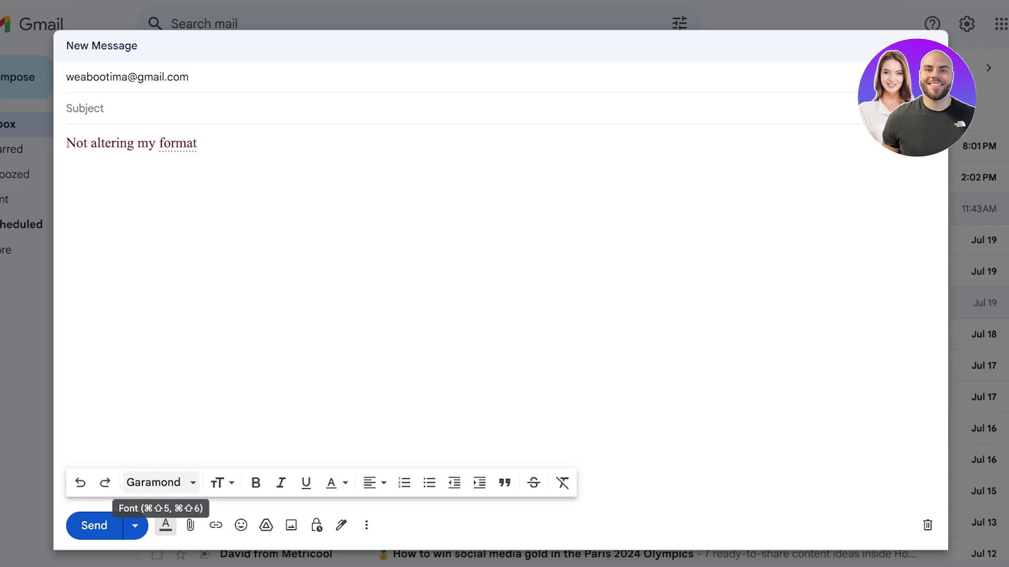
{"action": "left_click", "coordinate": [158, 483]}
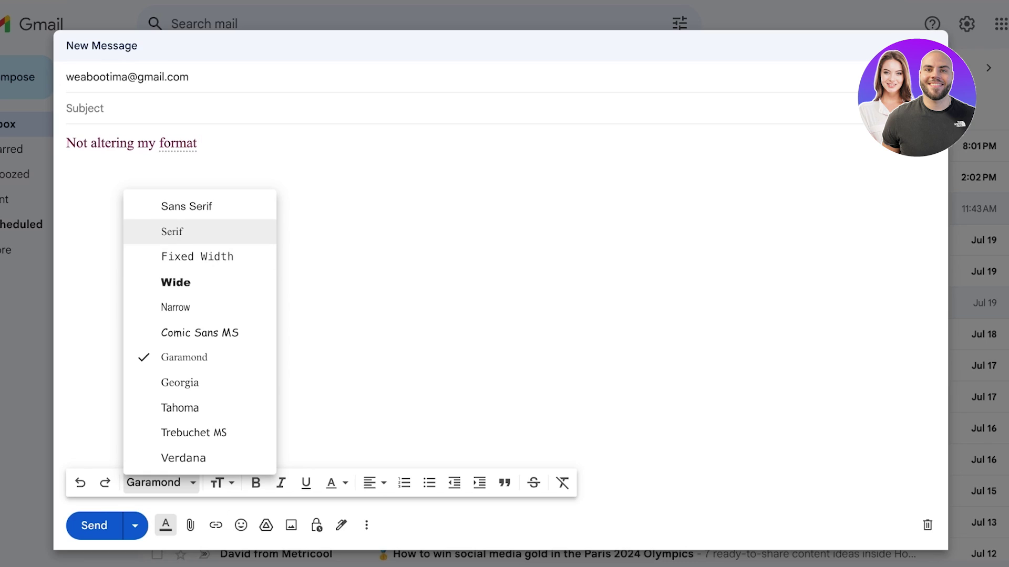
{"action": "left_click", "coordinate": [171, 232]}
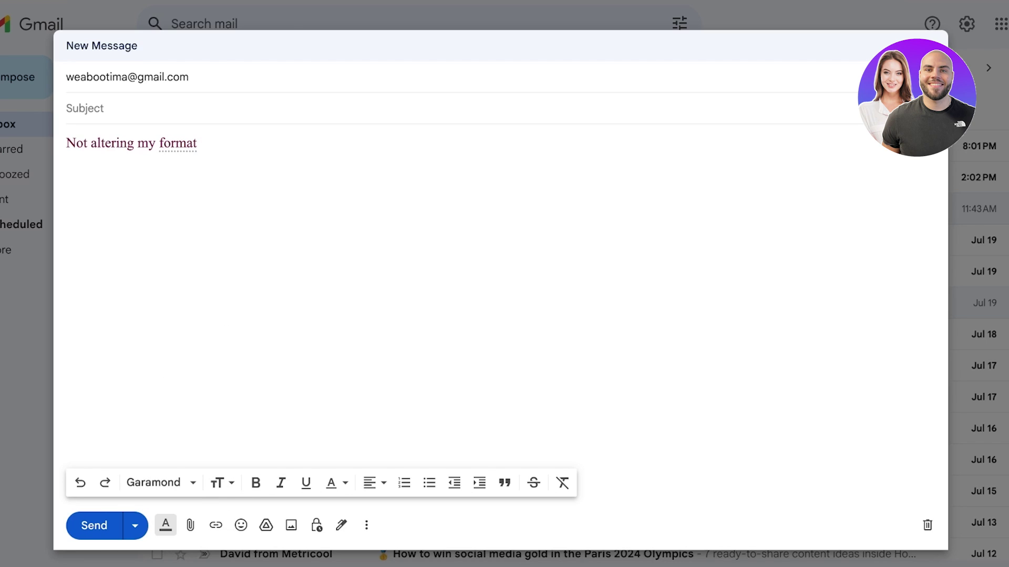
{"action": "left_click_drag", "start_coordinate": [200, 143], "coordinate": [66, 143]}
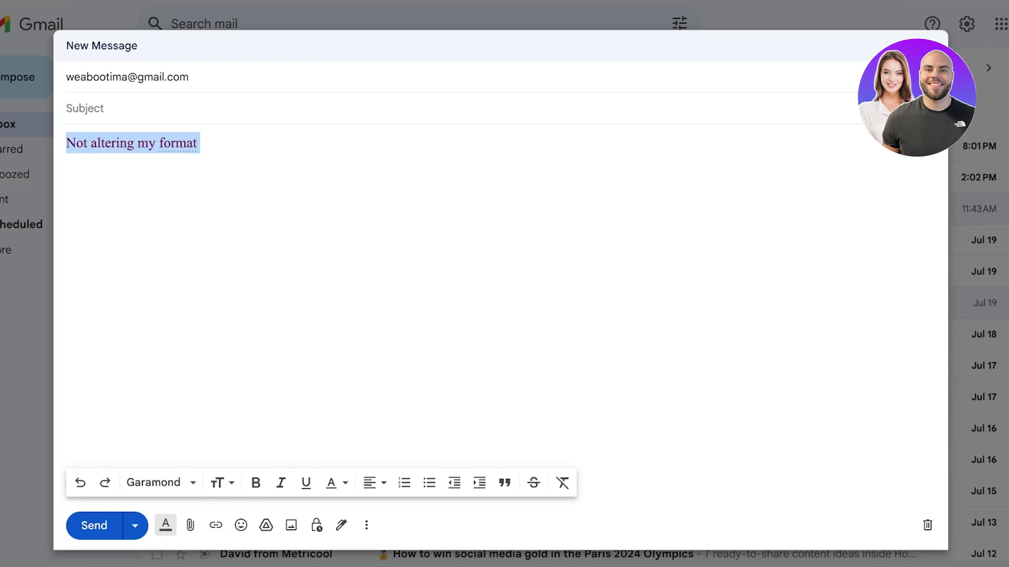
{"action": "left_click", "coordinate": [158, 482]}
{"action": "left_click", "coordinate": [171, 231]}
{"action": "left_click", "coordinate": [199, 143]}
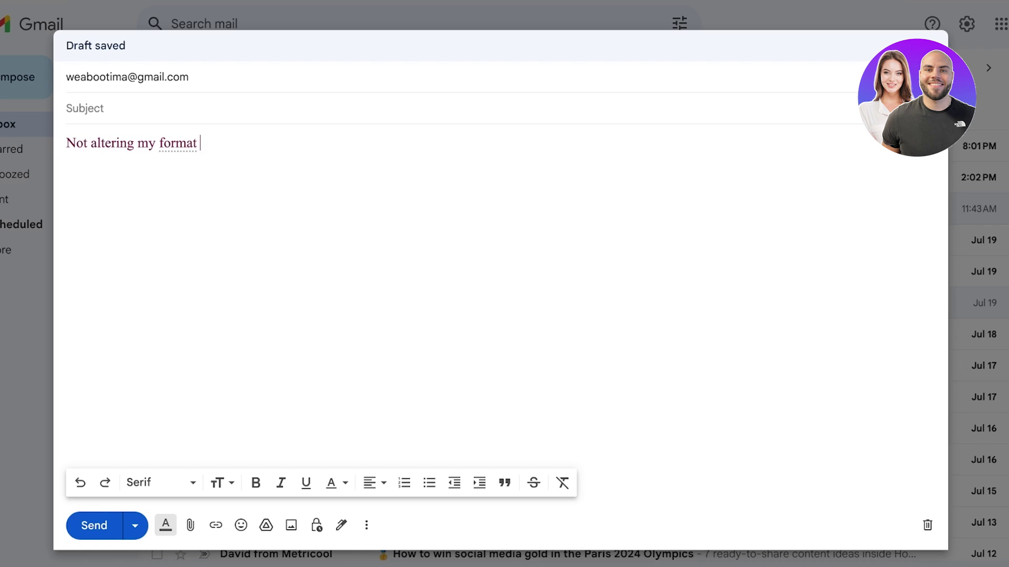
{"action": "left_click", "coordinate": [270, 77]}
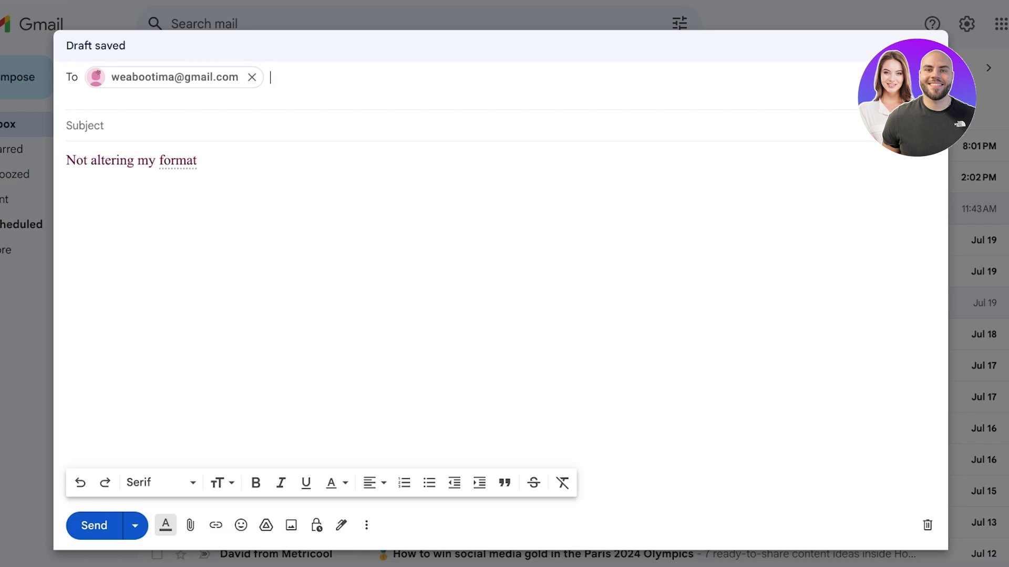
{"action": "key", "text": "Escape"}
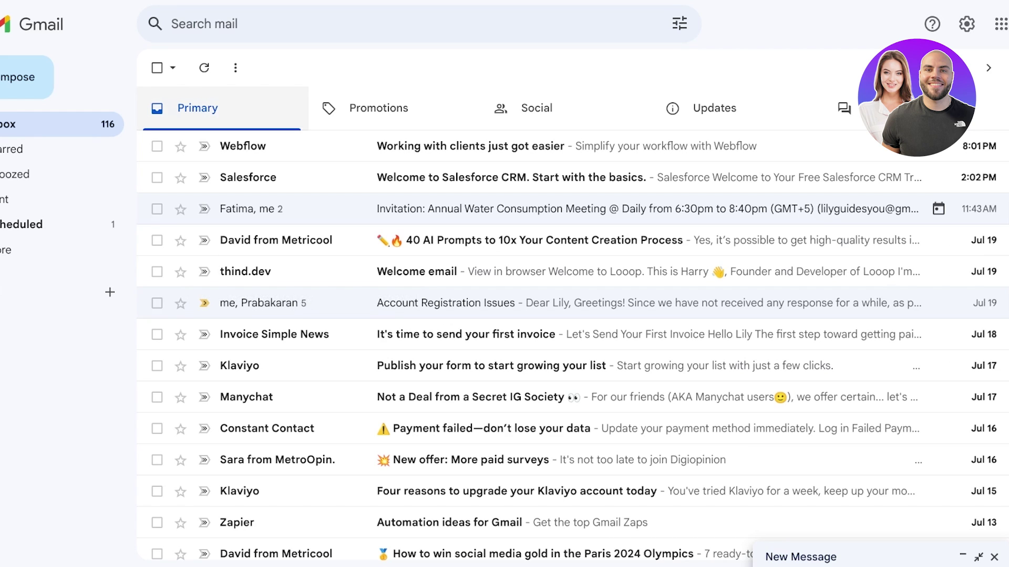
- Discard the minimized draft, then glance at the Webflow email and return to the inbox
{"action": "scroll", "coordinate": [525, 268], "scroll_direction": "down", "scroll_amount": 15}
{"action": "scroll", "coordinate": [525, 268], "scroll_direction": "up", "scroll_amount": 15}
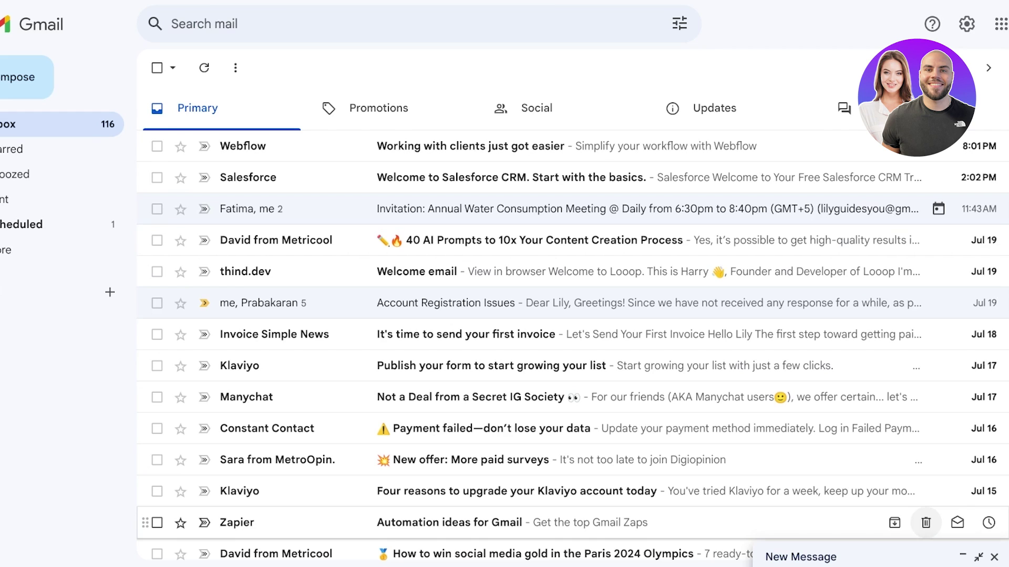
{"action": "left_click", "coordinate": [993, 557]}
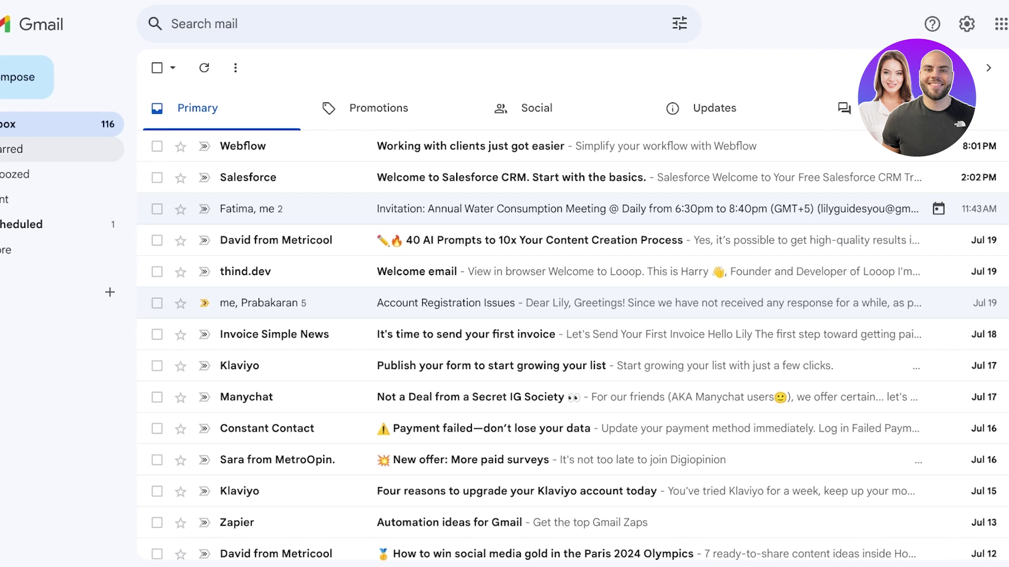
{"action": "left_click", "coordinate": [157, 67]}
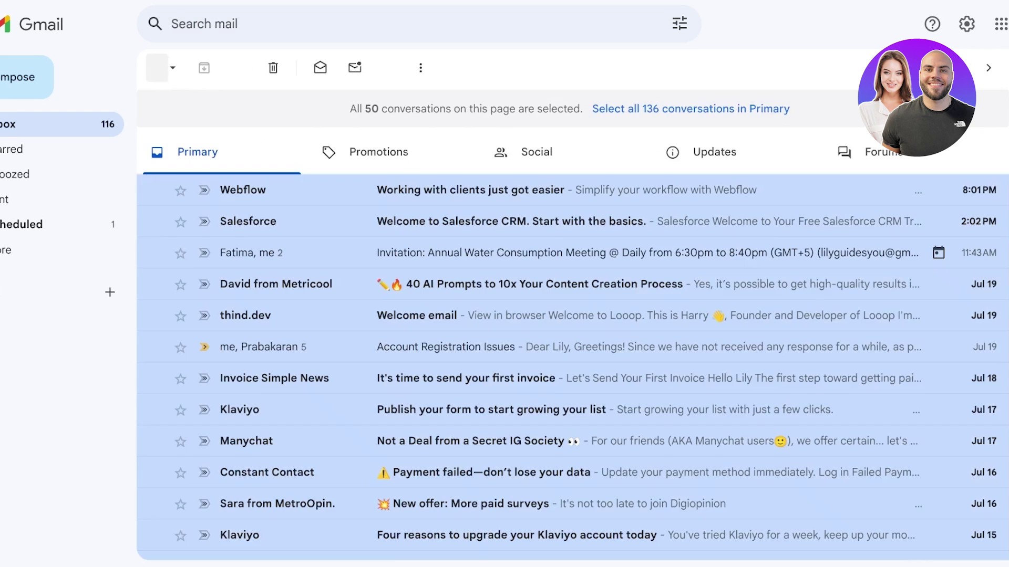
{"action": "left_click", "coordinate": [156, 67]}
{"action": "left_click", "coordinate": [294, 146]}
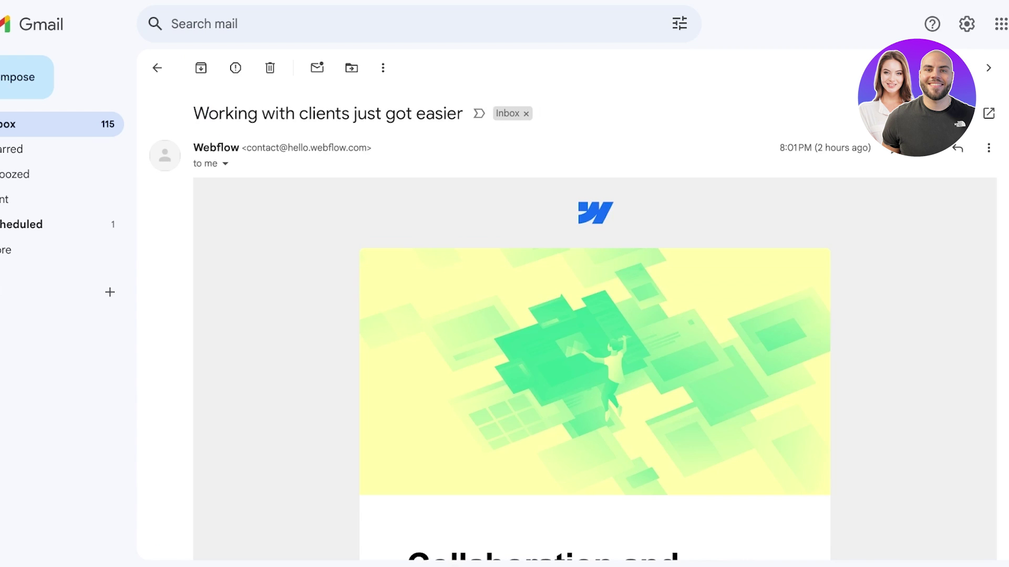
{"action": "left_click", "coordinate": [153, 65]}
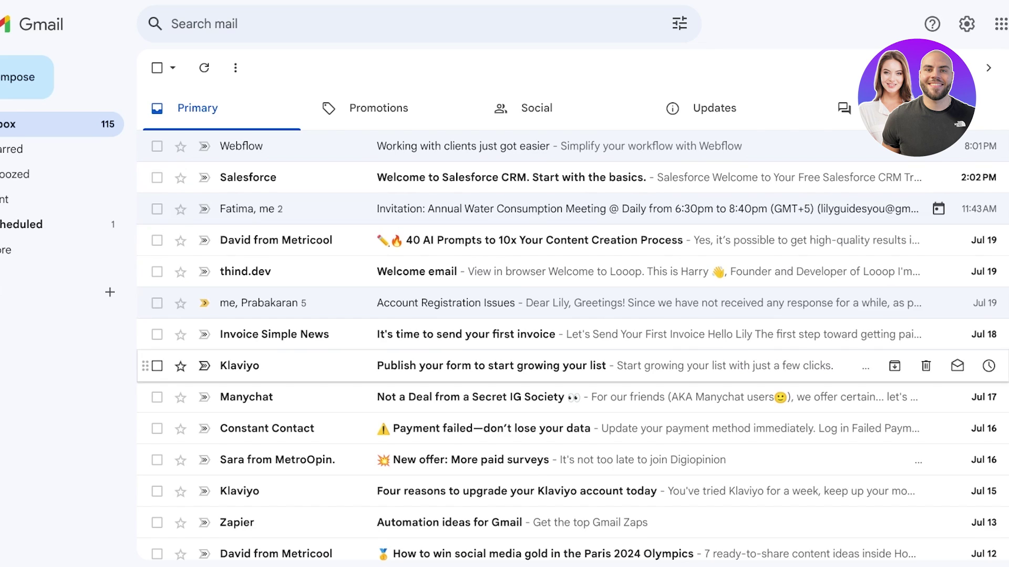
- Mark all inbox conversations as read from the message list's More actions menu
{"action": "scroll", "coordinate": [572, 394], "scroll_direction": "down", "scroll_amount": 15}
{"action": "scroll", "coordinate": [573, 367], "scroll_direction": "up", "scroll_amount": 15}
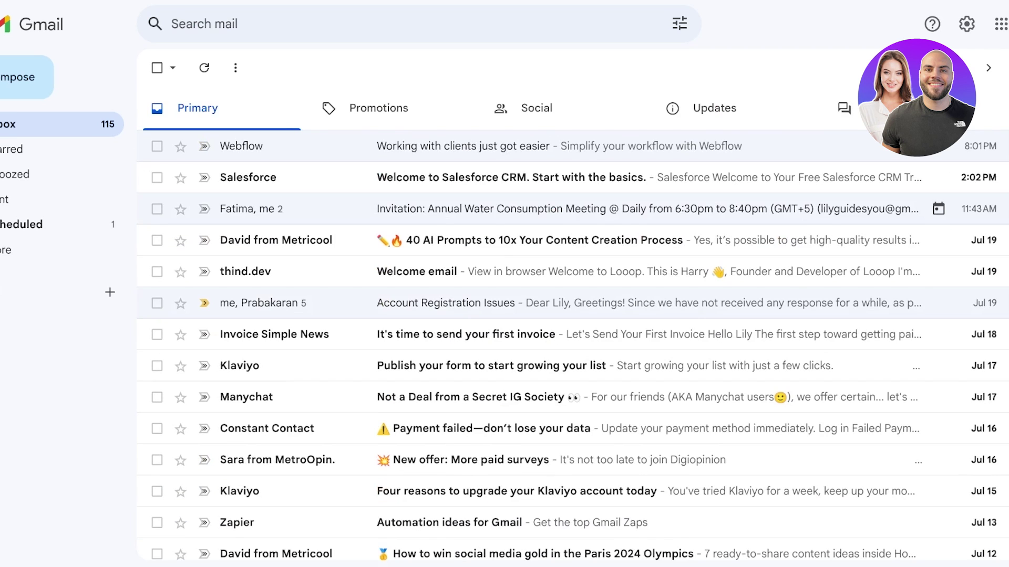
{"action": "scroll", "coordinate": [573, 347], "scroll_direction": "down", "scroll_amount": 15}
{"action": "scroll", "coordinate": [572, 347], "scroll_direction": "up", "scroll_amount": 15}
{"action": "left_click", "coordinate": [236, 67]}
{"action": "left_click", "coordinate": [304, 92]}
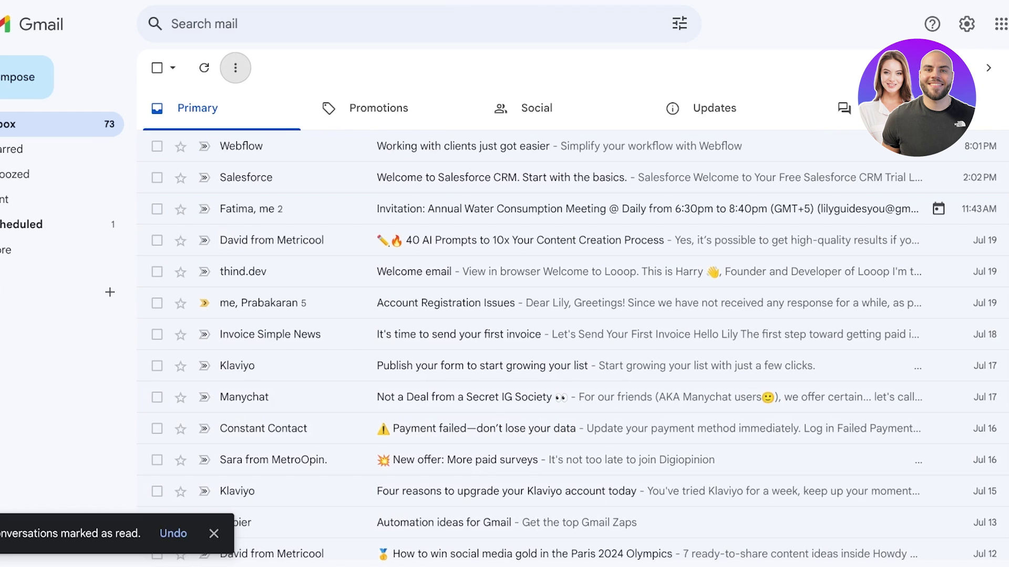
{"action": "scroll", "coordinate": [573, 323], "scroll_direction": "down", "scroll_amount": 5}
{"action": "scroll", "coordinate": [572, 323], "scroll_direction": "up", "scroll_amount": 5}
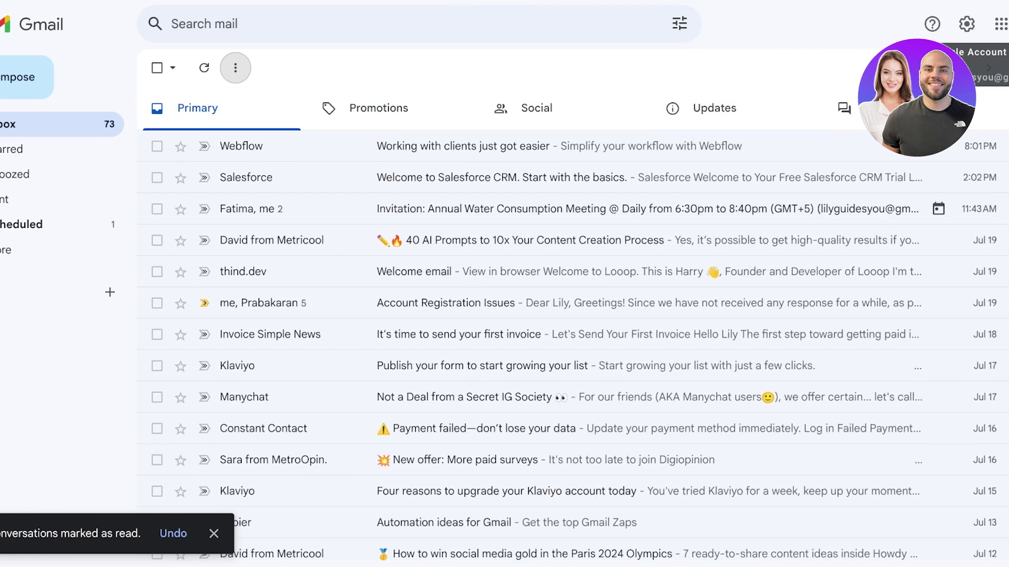
{"action": "left_click", "coordinate": [1006, 23]}
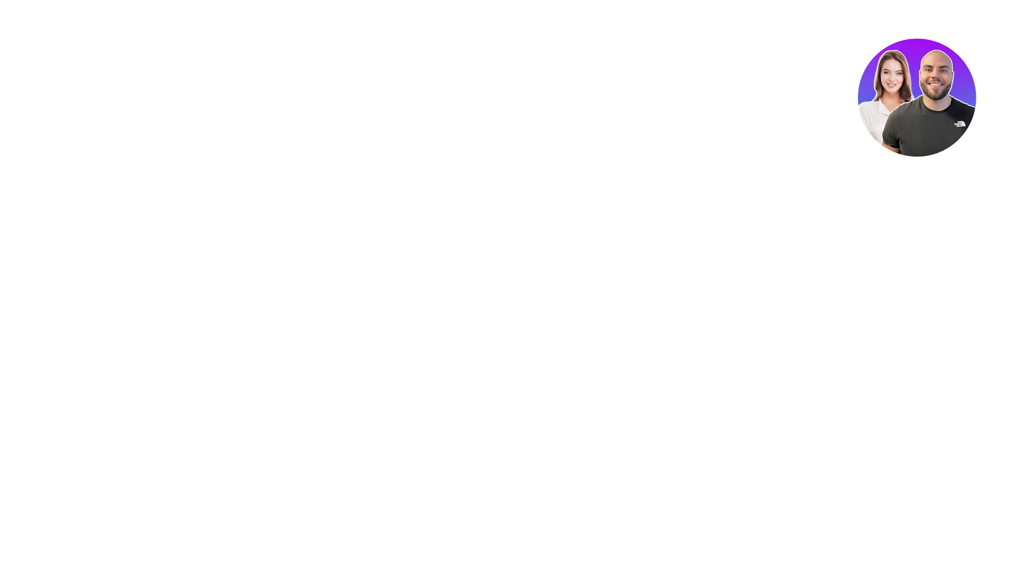
{"action": "scroll", "coordinate": [525, 173], "scroll_direction": "down", "scroll_amount": 1}
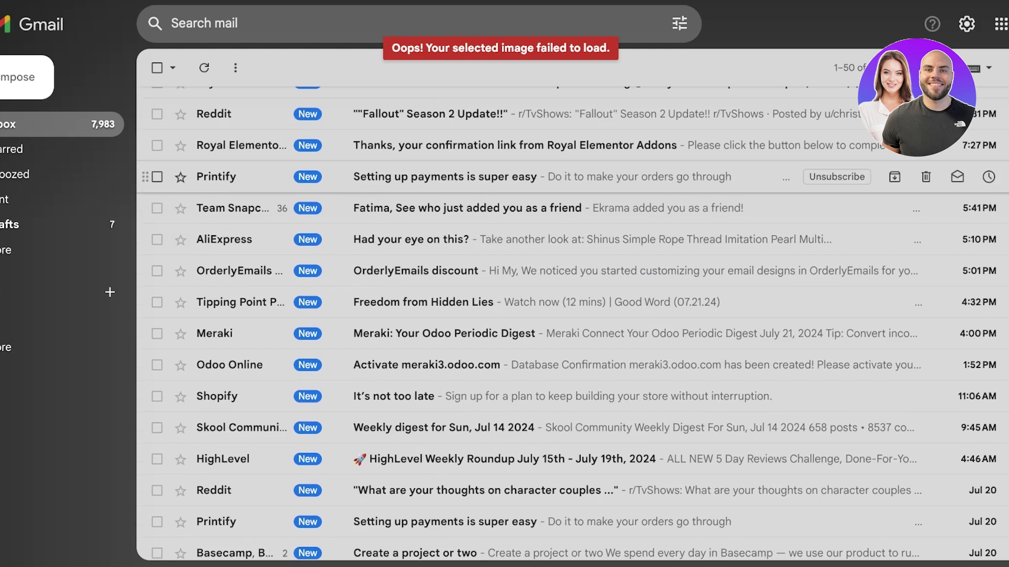
{"action": "scroll", "coordinate": [526, 158], "scroll_direction": "up", "scroll_amount": 1}
{"action": "scroll", "coordinate": [525, 113], "scroll_direction": "down", "scroll_amount": 3}
{"action": "scroll", "coordinate": [525, 112], "scroll_direction": "down", "scroll_amount": 20}
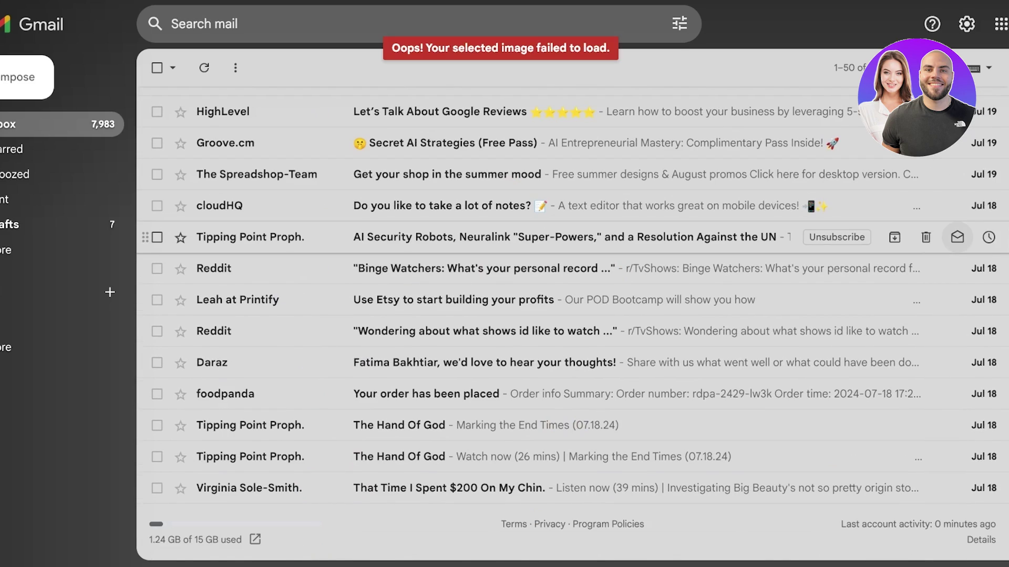
{"action": "scroll", "coordinate": [945, 302], "scroll_direction": "up", "scroll_amount": 20}
{"action": "scroll", "coordinate": [573, 323], "scroll_direction": "up", "scroll_amount": 1}
{"action": "scroll", "coordinate": [572, 323], "scroll_direction": "down", "scroll_amount": 1}
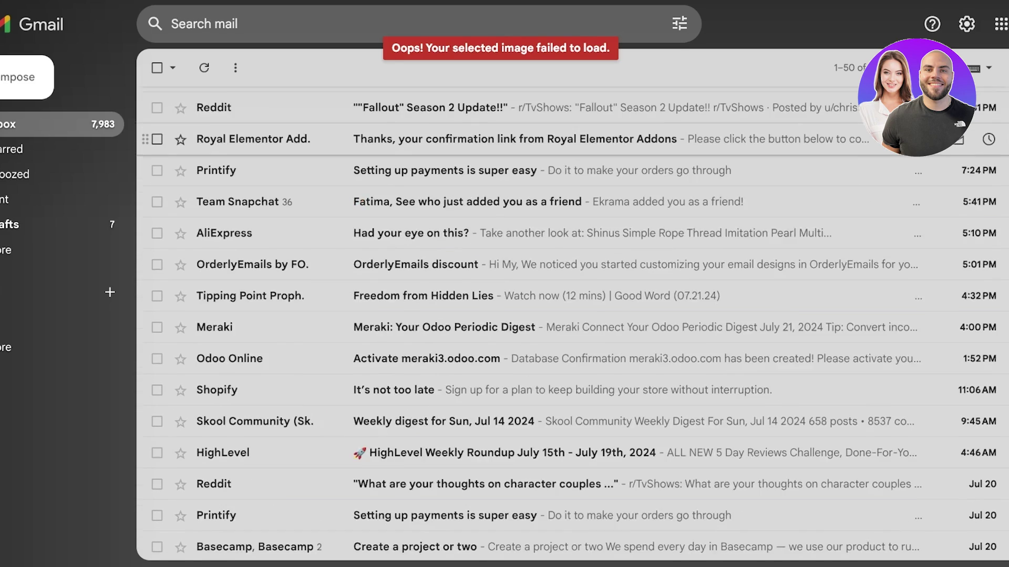
{"action": "scroll", "coordinate": [573, 323], "scroll_direction": "up", "scroll_amount": 1}
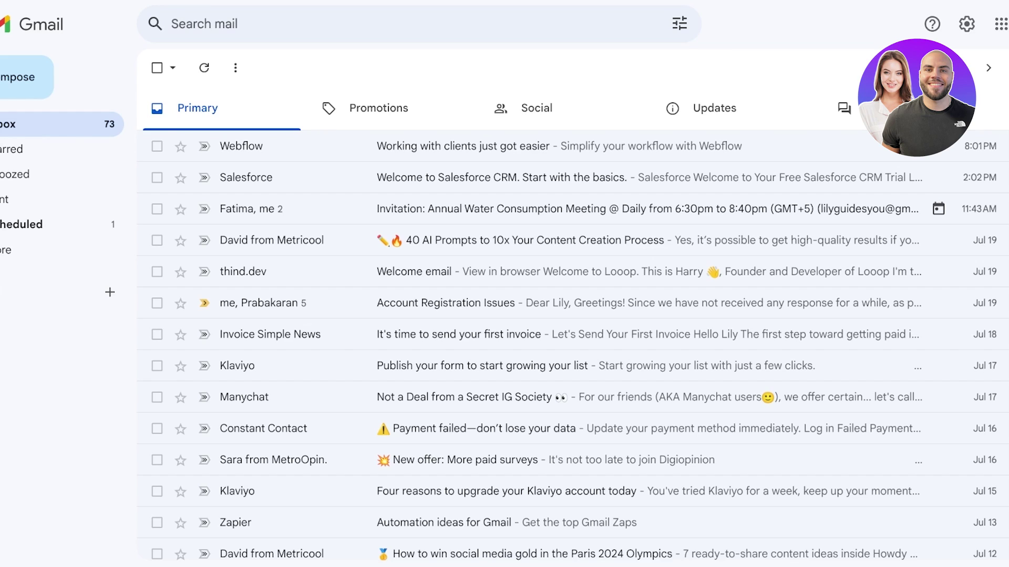
- Search for mail from 'manychat' via advanced search options, then return to the inbox
{"action": "key", "text": "slash"}
{"action": "type", "text": "ma"}
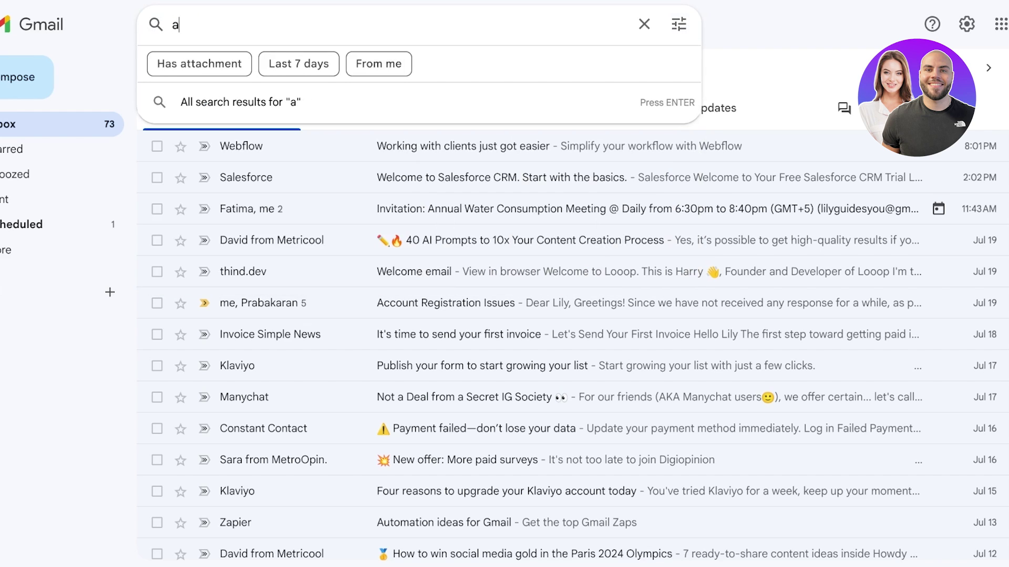
{"action": "type", "text": "ny"}
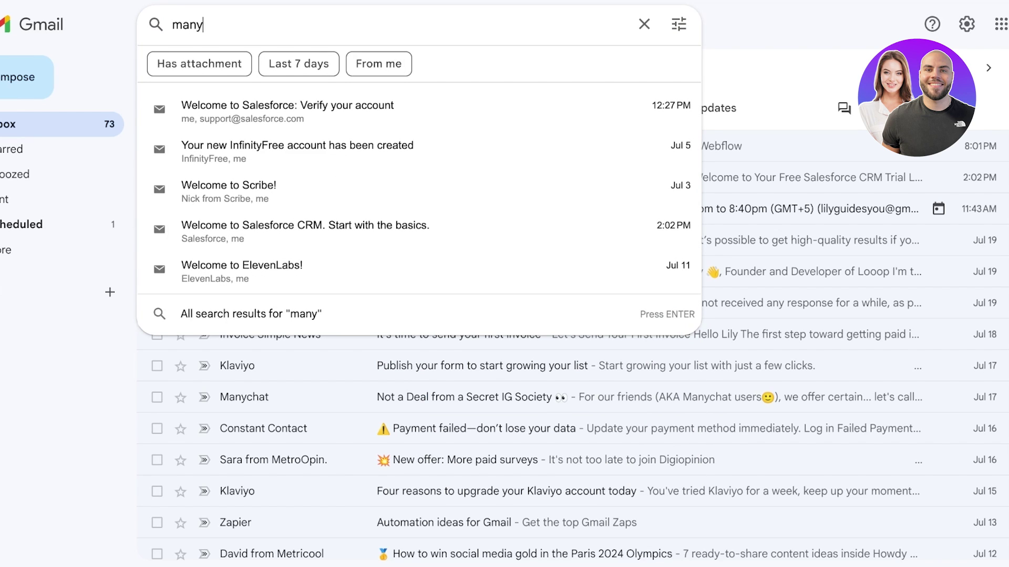
{"action": "type", "text": "chat"}
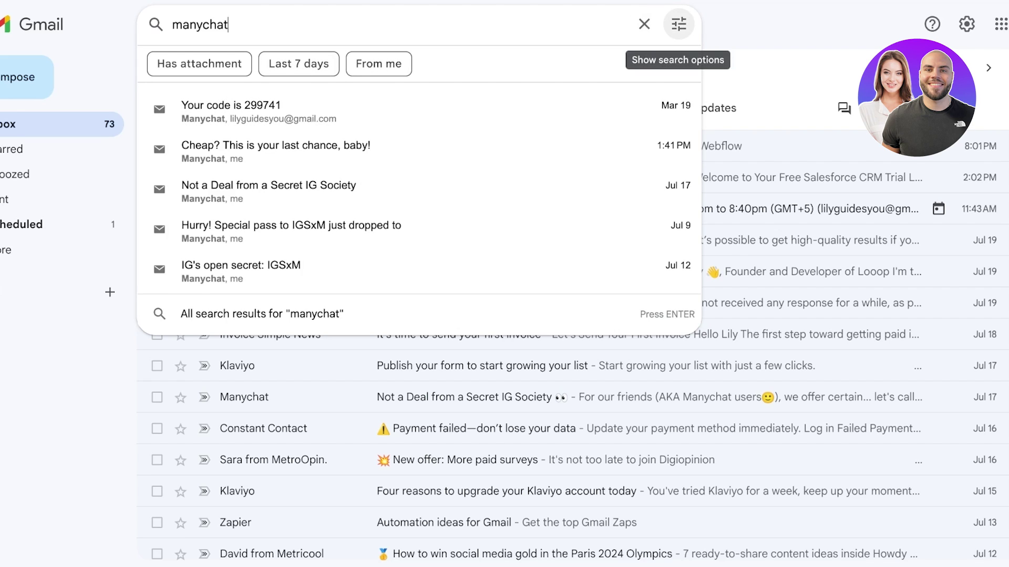
{"action": "key", "text": "Escape"}
{"action": "left_click", "coordinate": [678, 24]}
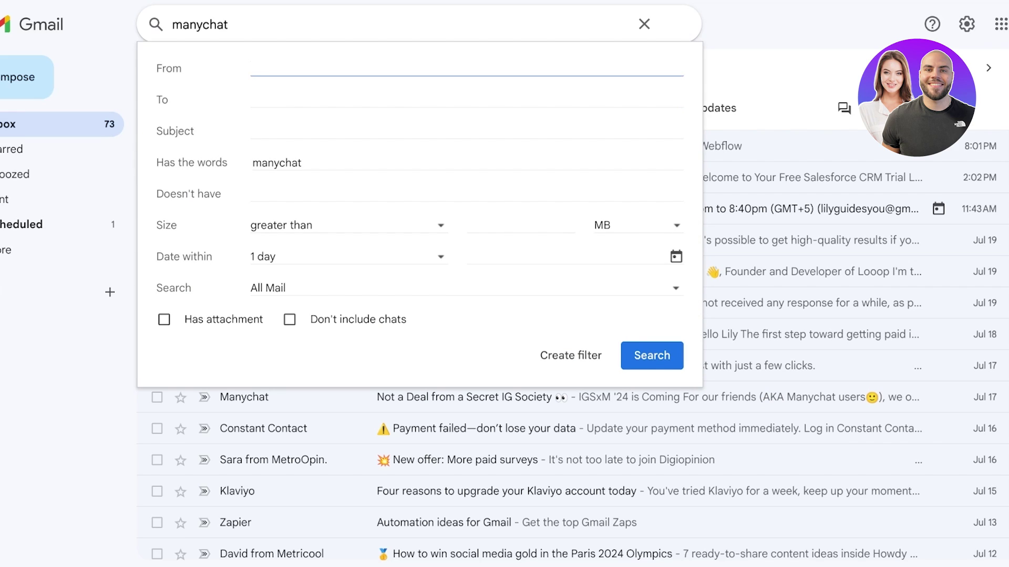
{"action": "type", "text": "manychat"}
{"action": "key", "text": "Return"}
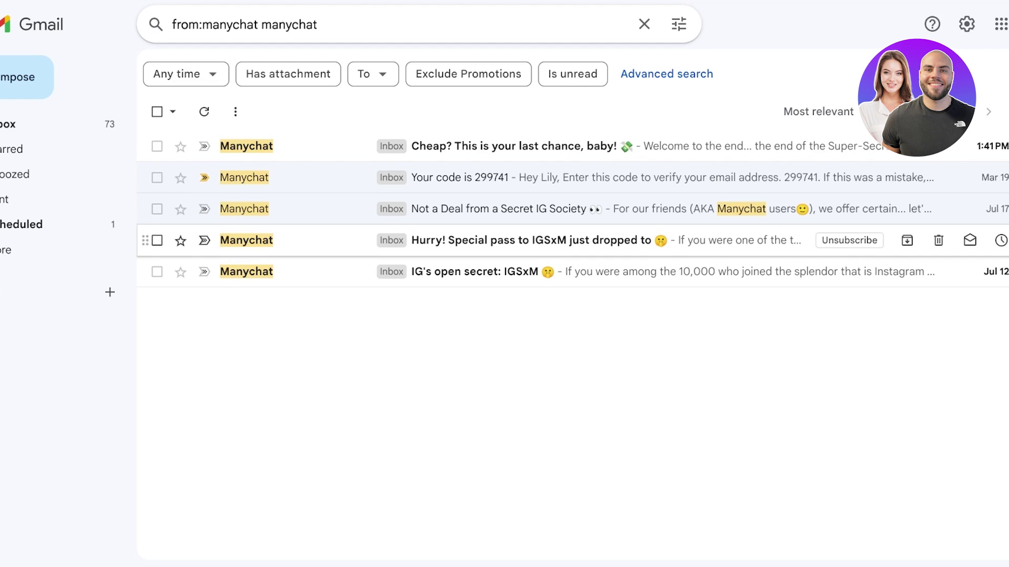
{"action": "left_click", "coordinate": [53, 124]}
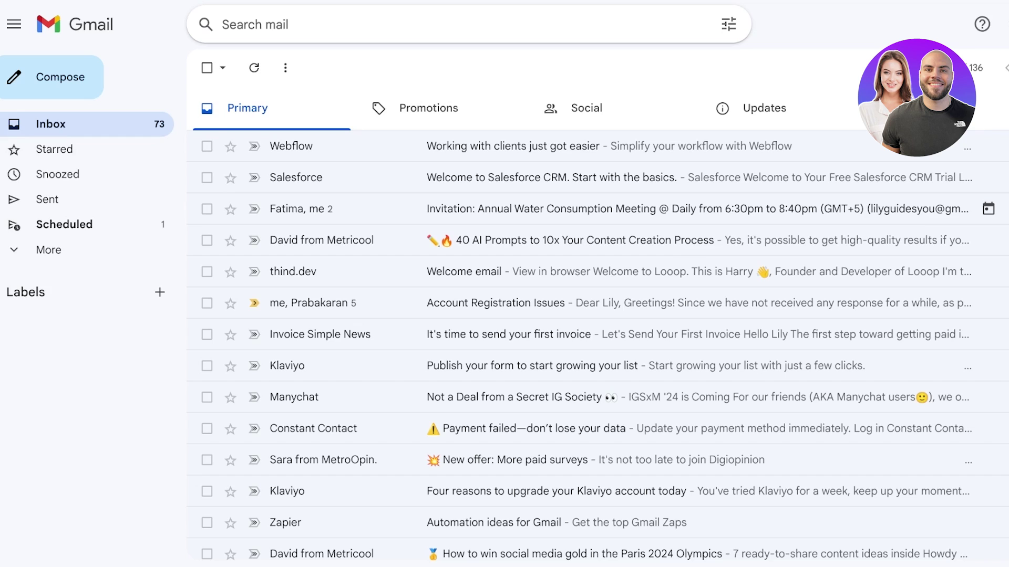
- Expand the sidebar's More folders and categories to reach the label controls
{"action": "left_click", "coordinate": [1008, 68]}
{"action": "left_click", "coordinate": [1005, 67]}
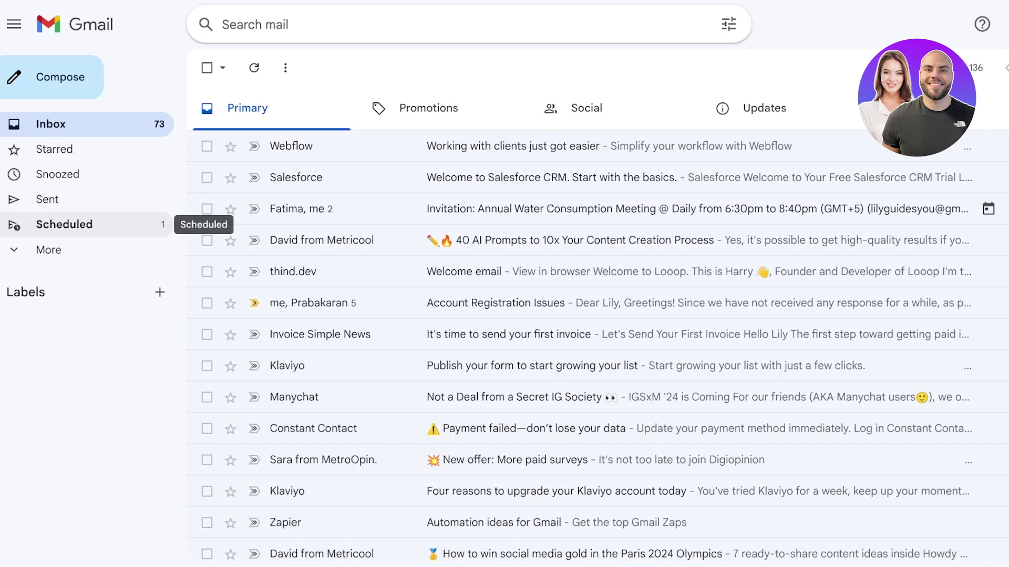
{"action": "left_click", "coordinate": [49, 250]}
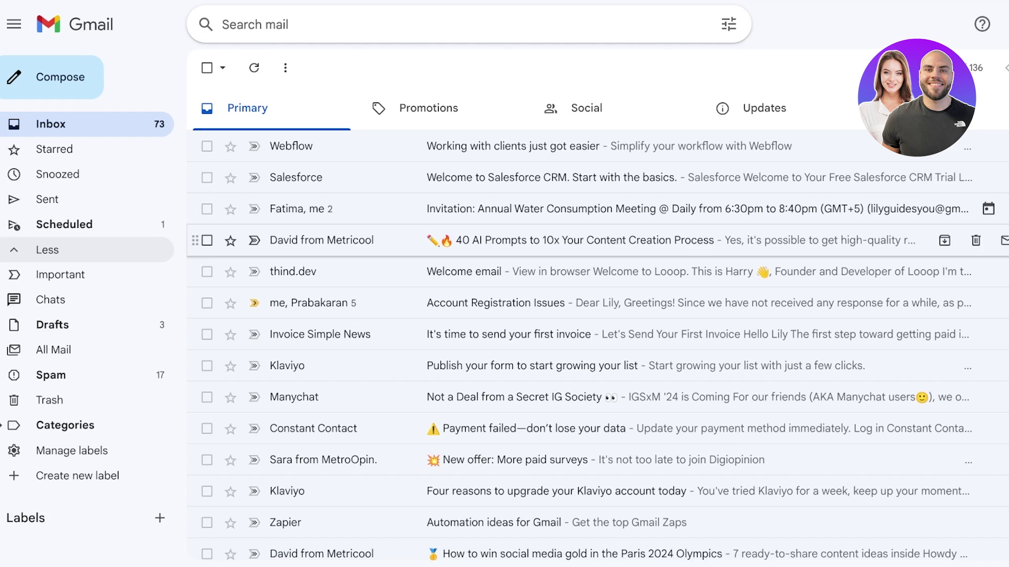
{"action": "scroll", "coordinate": [597, 336], "scroll_direction": "down", "scroll_amount": 1}
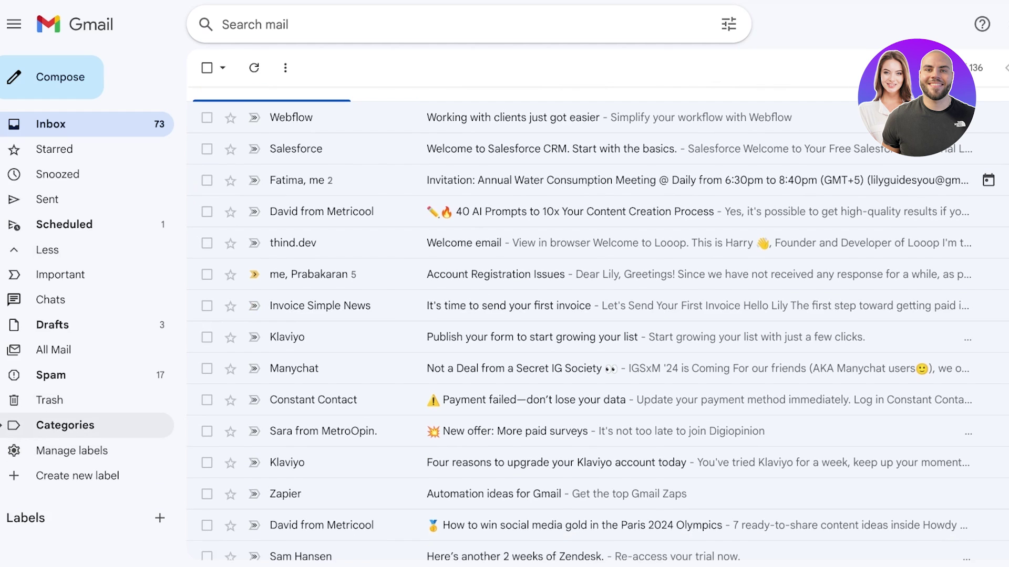
{"action": "left_click", "coordinate": [65, 425]}
{"action": "scroll", "coordinate": [79, 436], "scroll_direction": "down", "scroll_amount": 2}
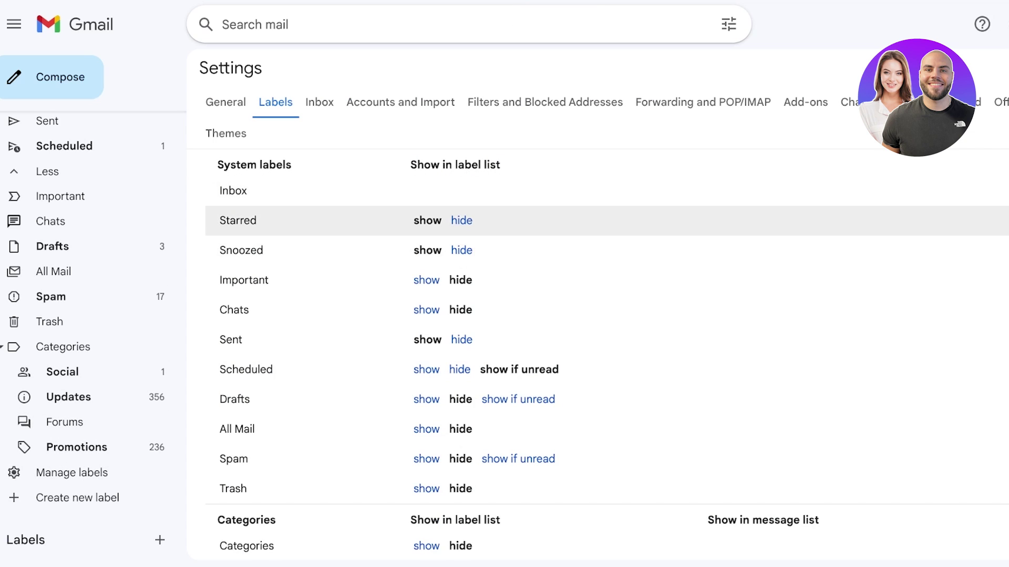
{"action": "scroll", "coordinate": [473, 331], "scroll_direction": "down", "scroll_amount": 2}
{"action": "scroll", "coordinate": [473, 331], "scroll_direction": "down", "scroll_amount": 3}
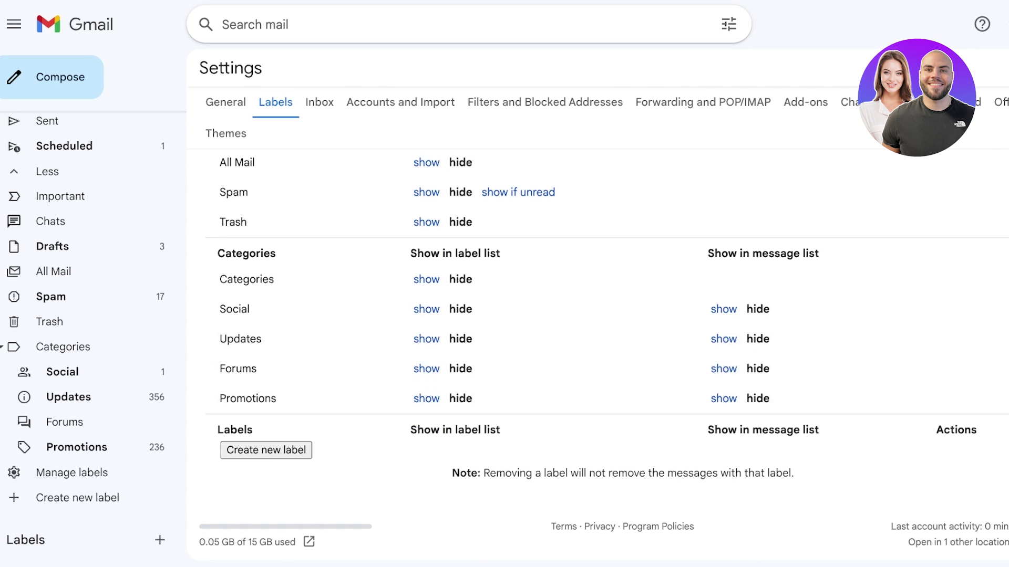
- Create a new label named 'Water Bottle' and go back to the inbox
{"action": "left_click", "coordinate": [266, 450]}
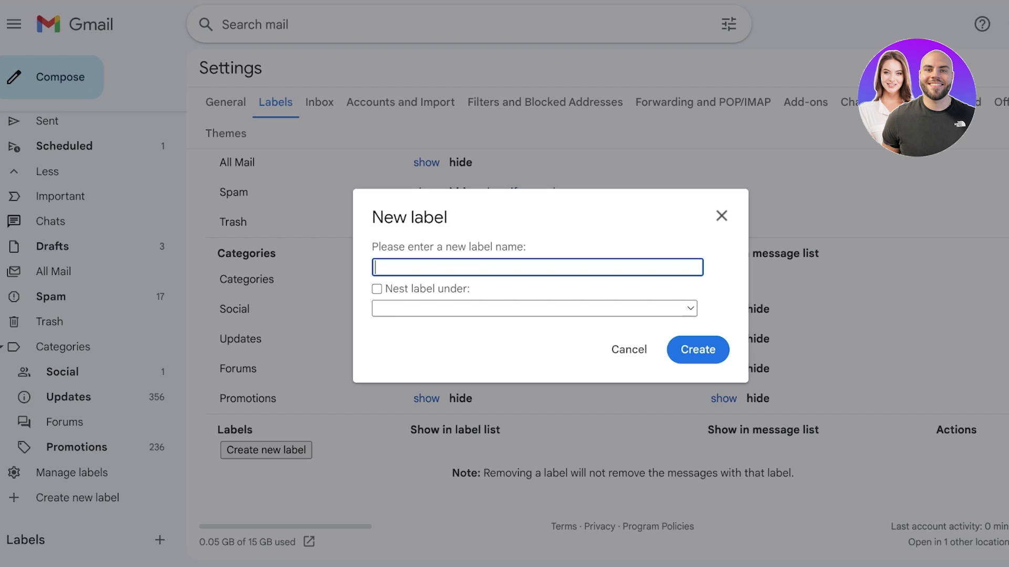
{"action": "type", "text": "Water Bottle"}
{"action": "key", "text": "Return"}
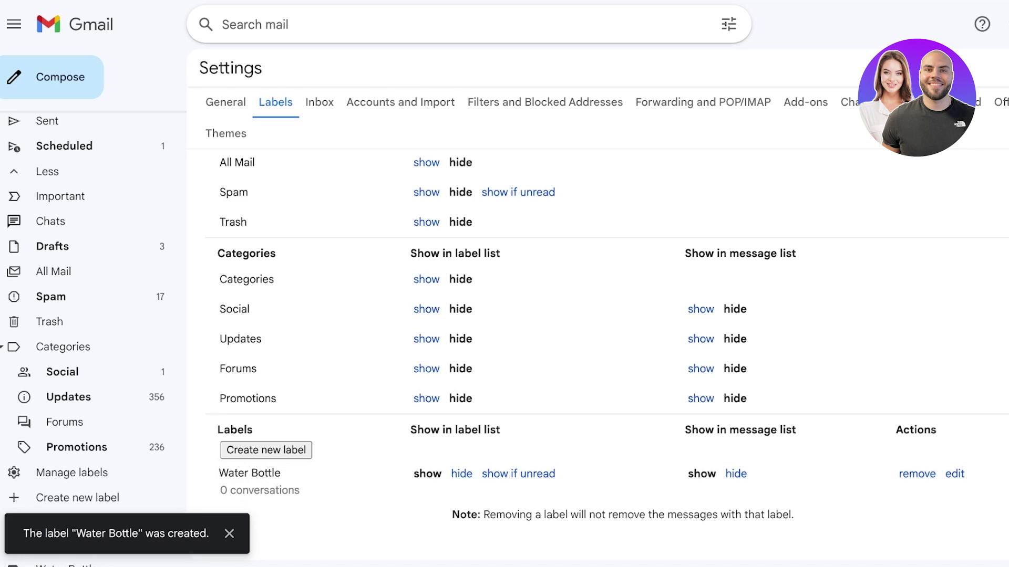
{"action": "scroll", "coordinate": [90, 291], "scroll_direction": "up", "scroll_amount": 1}
{"action": "scroll", "coordinate": [90, 158], "scroll_direction": "up", "scroll_amount": 2}
{"action": "left_click", "coordinate": [50, 124]}
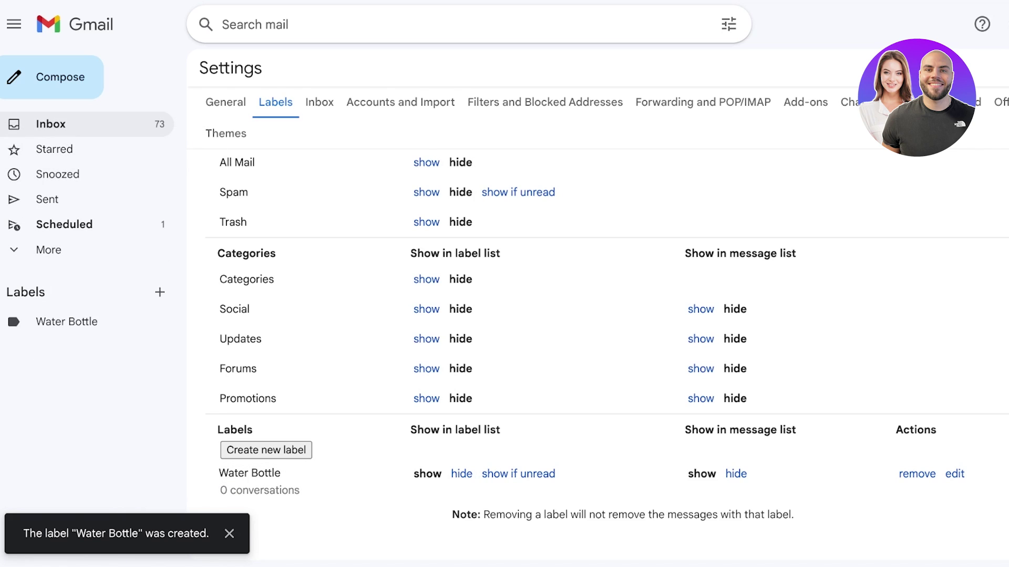